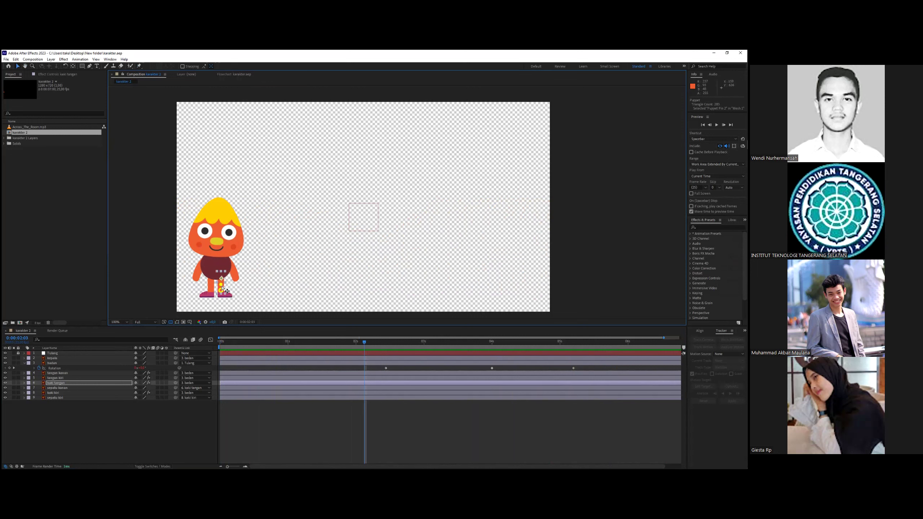
- Try moving the lower puppet pin on the character's right-side leg, and undo the pin move
{"action": "left_click_drag", "start_coordinate": [228, 285], "coordinate": [228, 294]}
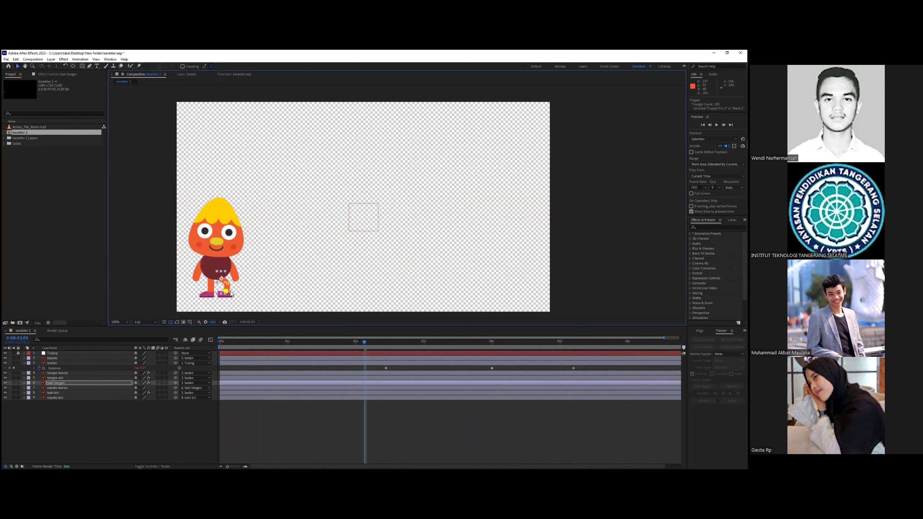
{"action": "key", "text": "ctrl+z"}
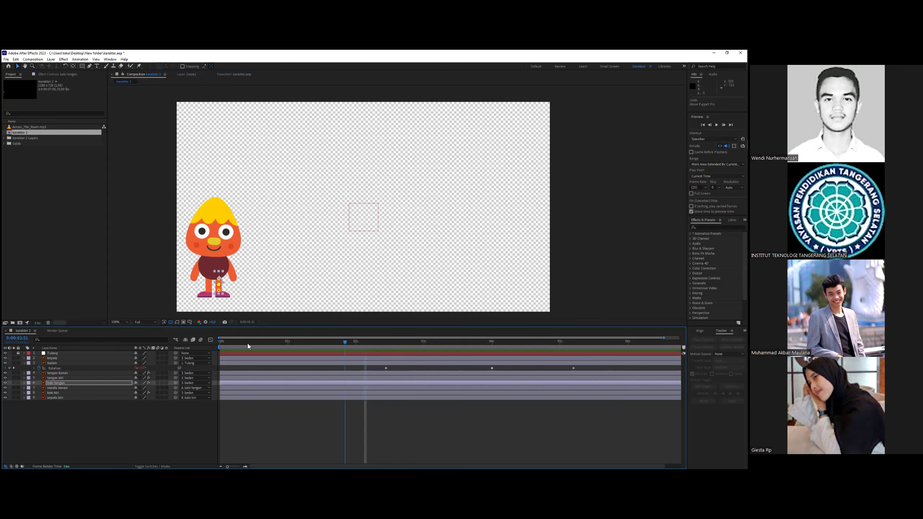
- Preview the character animation from the start of the composition and stop it when the character stands upright on the far side
{"action": "key", "text": "Home"}
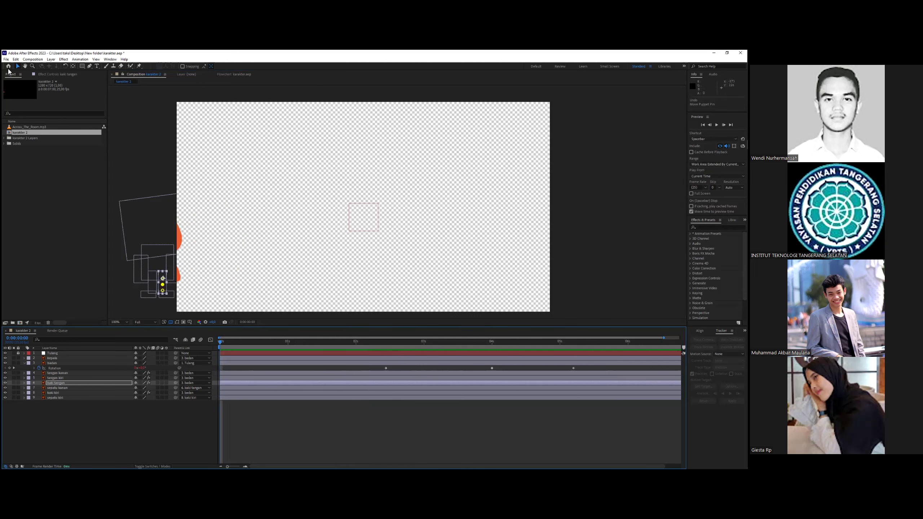
{"action": "left_click", "coordinate": [184, 217]}
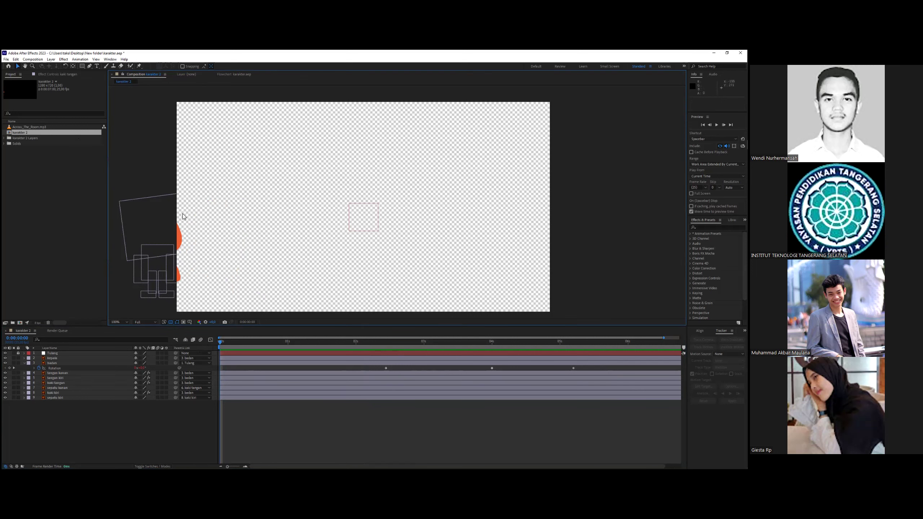
{"action": "key", "text": "space"}
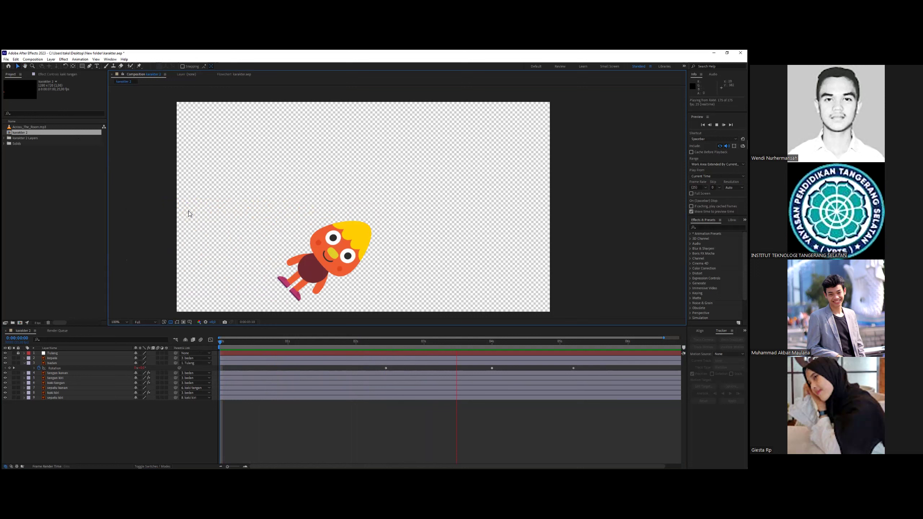
{"action": "key", "text": "space"}
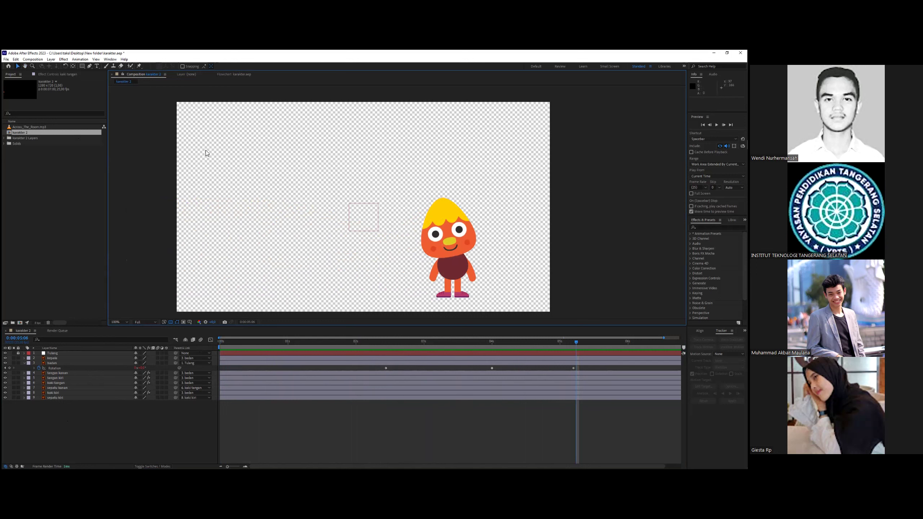
- Draw a full-width rectangle over the sky area, from the frame's upper edge down to the character's chin
{"action": "left_click", "coordinate": [83, 66]}
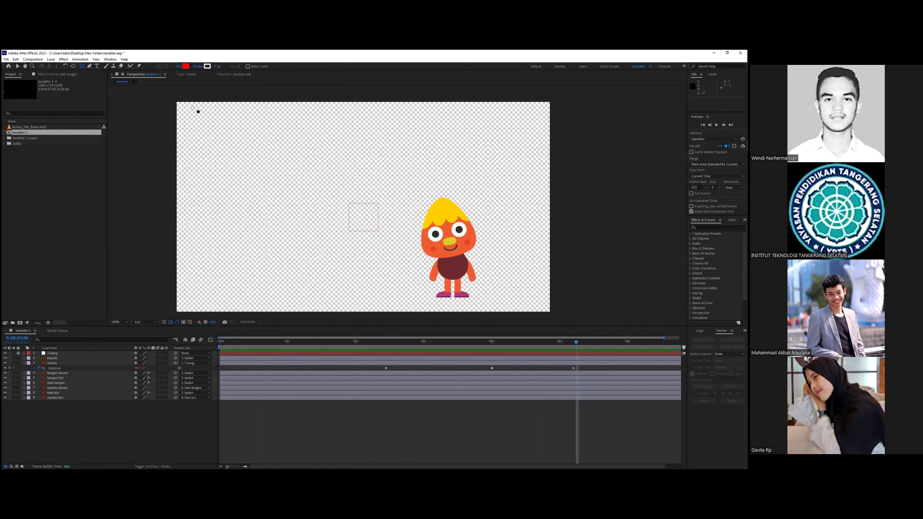
{"action": "left_click_drag", "start_coordinate": [177, 102], "coordinate": [549, 247]}
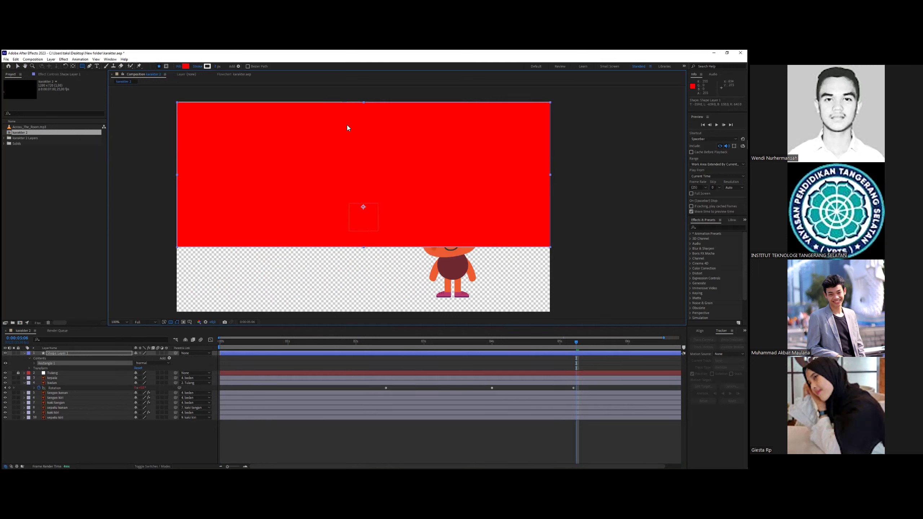
{"action": "key", "text": "v"}
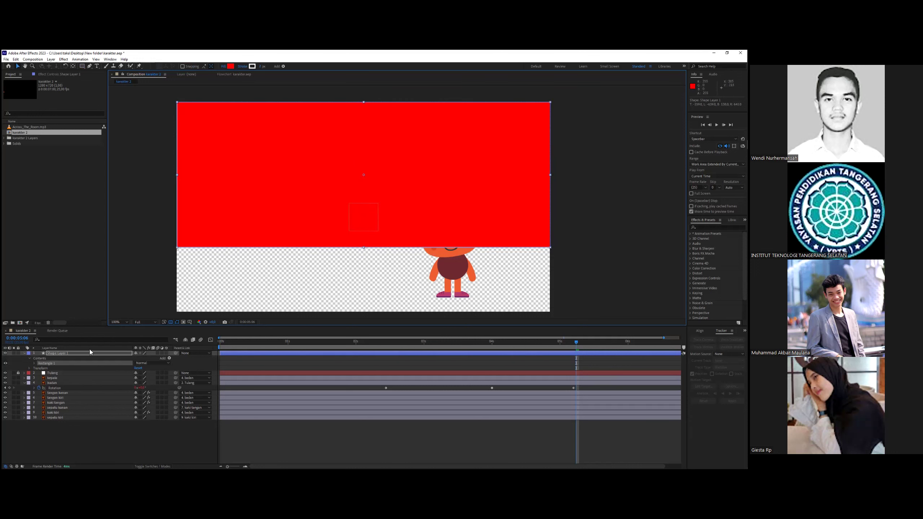
- Change the sky rectangle's fill color to bright cyan blue
{"action": "left_click", "coordinate": [231, 67]}
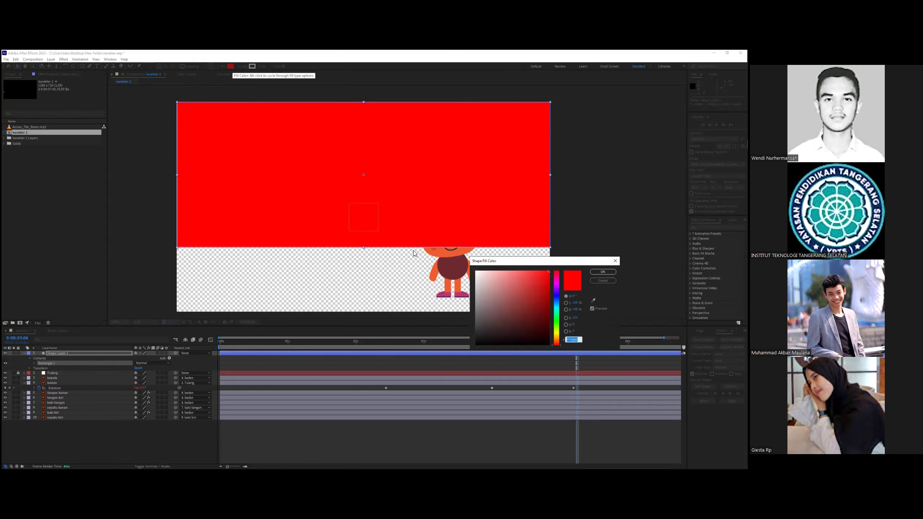
{"action": "left_click", "coordinate": [558, 309]}
{"action": "mouse_move", "coordinate": [558, 315]}
{"action": "left_mouse_down"}
{"action": "mouse_move", "coordinate": [558, 325]}
{"action": "mouse_move", "coordinate": [558, 306]}
{"action": "left_mouse_up"}
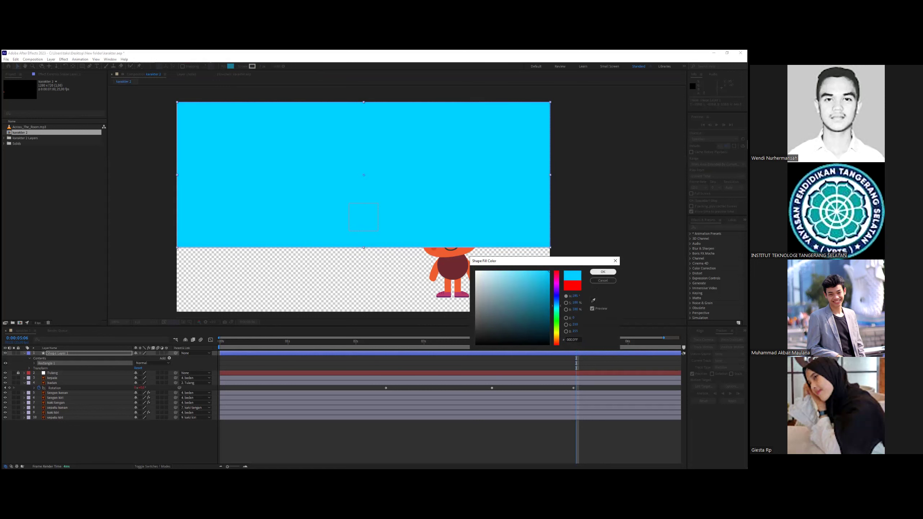
{"action": "left_click", "coordinate": [602, 272]}
{"action": "left_click", "coordinate": [592, 271]}
- Move the sky shape layer below all character layers and deselect it
{"action": "left_click_drag", "start_coordinate": [54, 352], "coordinate": [364, 285]}
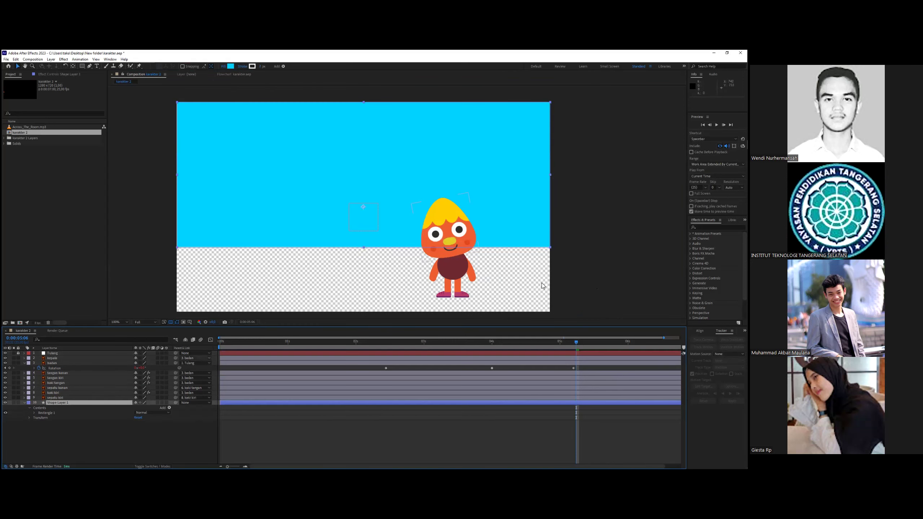
{"action": "left_click", "coordinate": [109, 98]}
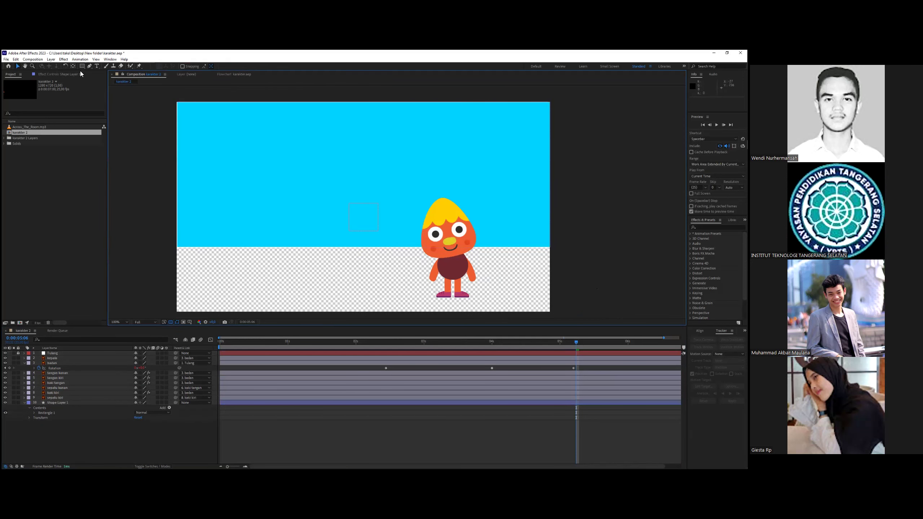
{"action": "key", "text": "q"}
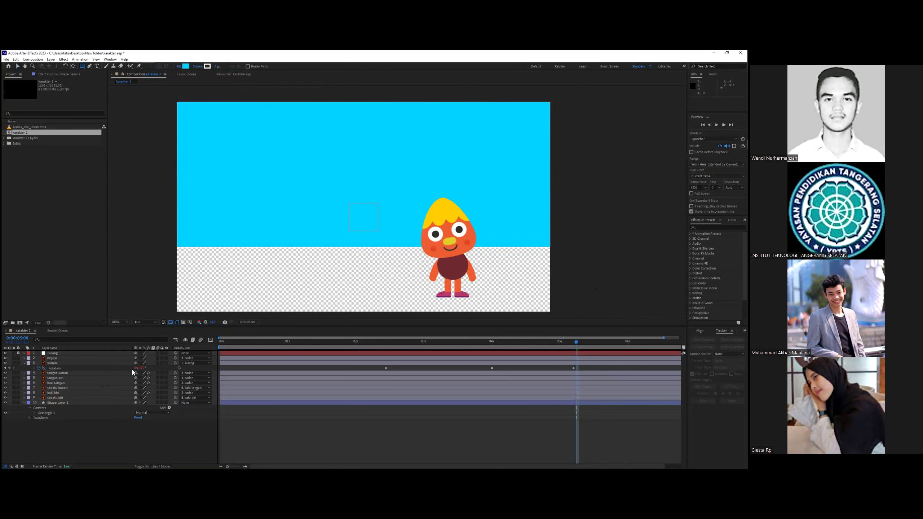
{"action": "key", "text": "v"}
- Remove the sky rectangle's stroke and widen the shape slightly past both sides of the frame
{"action": "left_click", "coordinate": [202, 129]}
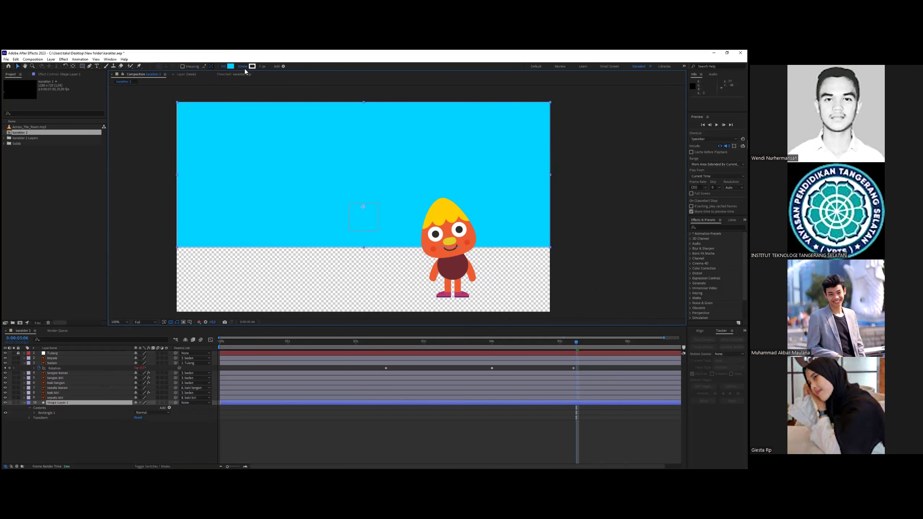
{"action": "left_click", "coordinate": [242, 66]}
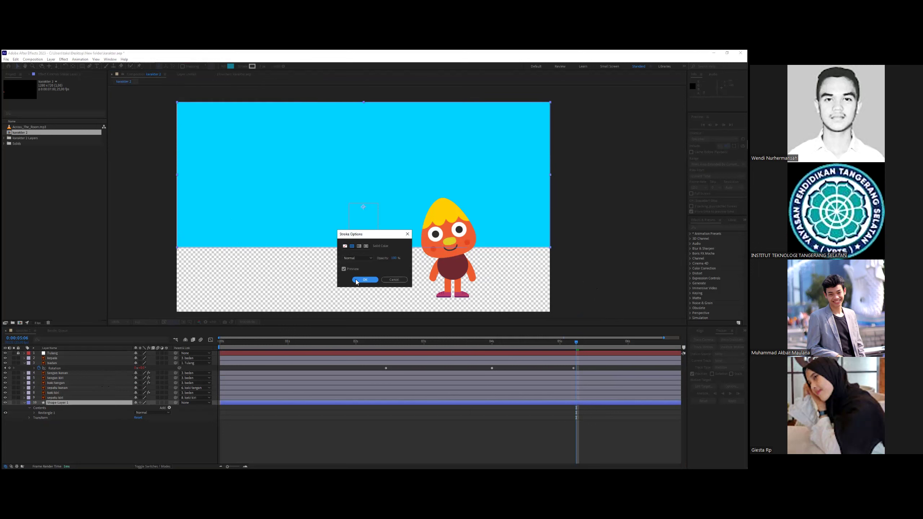
{"action": "key", "text": "Return"}
{"action": "left_click", "coordinate": [177, 173]}
{"action": "left_click", "coordinate": [177, 174]}
{"action": "left_click_drag", "start_coordinate": [174, 173], "coordinate": [176, 175]}
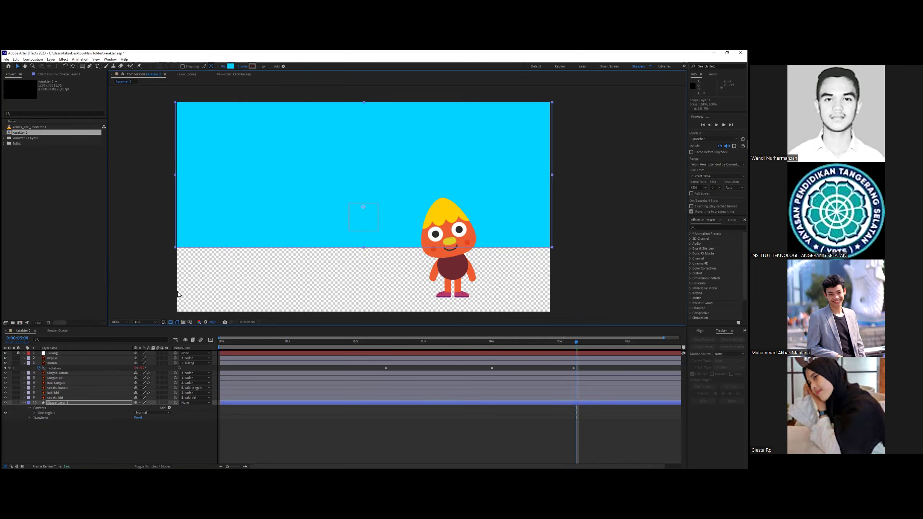
- Draw a second rectangle in the same shape layer, covering the ground area from the horizon past the frame's lower edge
{"action": "left_click", "coordinate": [82, 67]}
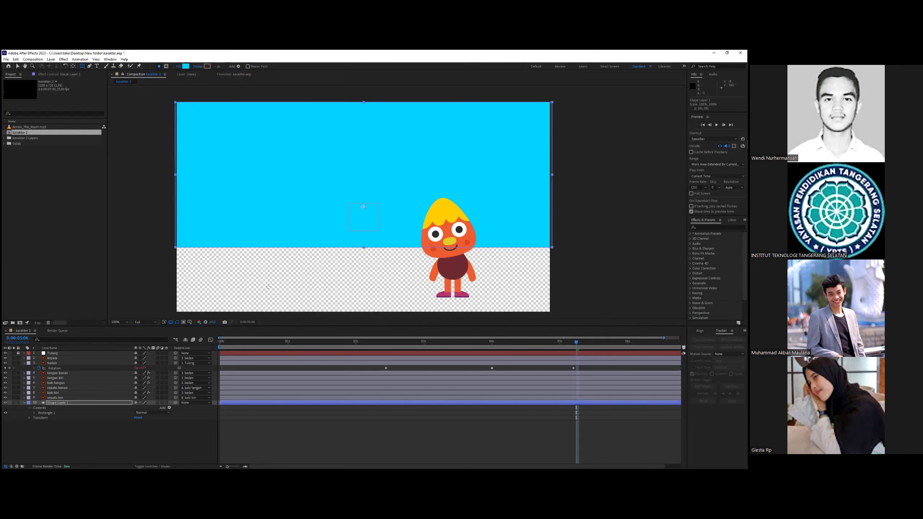
{"action": "left_click_drag", "start_coordinate": [176, 249], "coordinate": [552, 316]}
{"action": "key", "text": "v"}
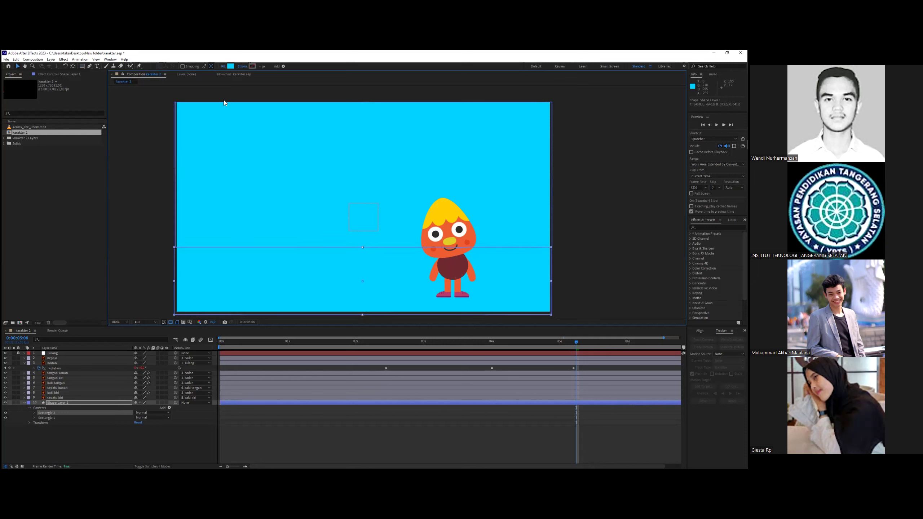
- Change the ground rectangle's fill color to a medium green
{"action": "left_click", "coordinate": [230, 67]}
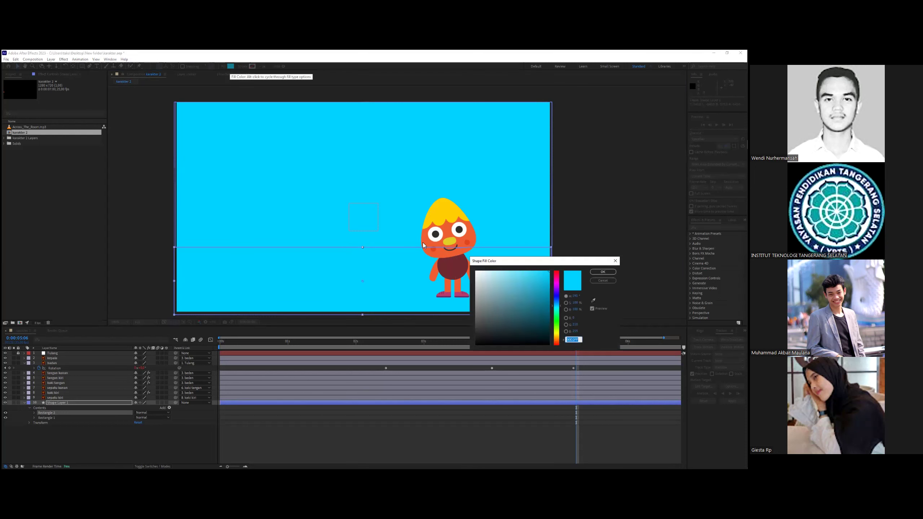
{"action": "left_click", "coordinate": [555, 324]}
{"action": "left_click", "coordinate": [559, 332]}
{"action": "mouse_move", "coordinate": [558, 324]}
{"action": "left_mouse_down"}
{"action": "mouse_move", "coordinate": [559, 312]}
{"action": "mouse_move", "coordinate": [534, 286]}
{"action": "left_mouse_up"}
{"action": "left_click", "coordinate": [595, 272]}
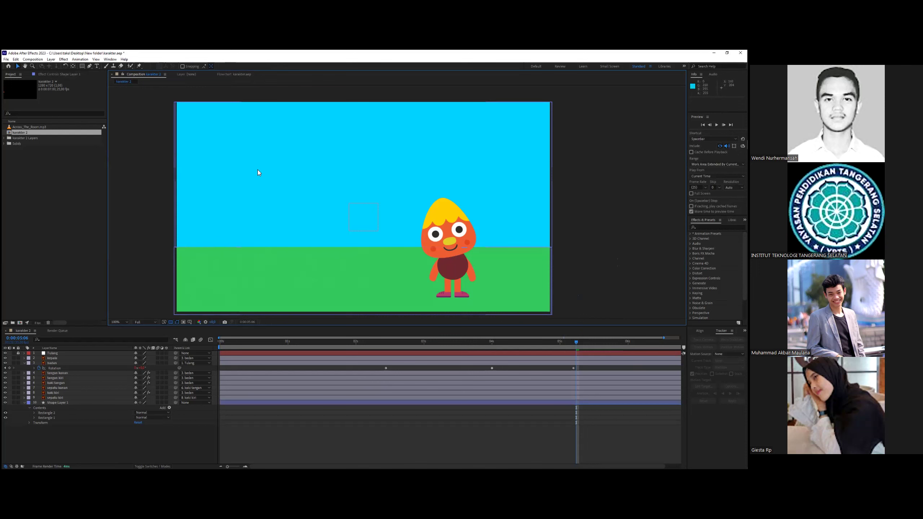
- Draw a closed cloud shape with curved bumps in the upper-left sky with the Pen tool, on its own shape layer
{"action": "mouse_move", "coordinate": [82, 66]}
{"action": "left_mouse_down"}
{"action": "mouse_move", "coordinate": [123, 92]}
{"action": "mouse_move", "coordinate": [98, 66]}
{"action": "mouse_move", "coordinate": [79, 64]}
{"action": "mouse_move", "coordinate": [89, 68]}
{"action": "left_mouse_up"}
{"action": "key", "text": "g"}
{"action": "left_click", "coordinate": [200, 143]}
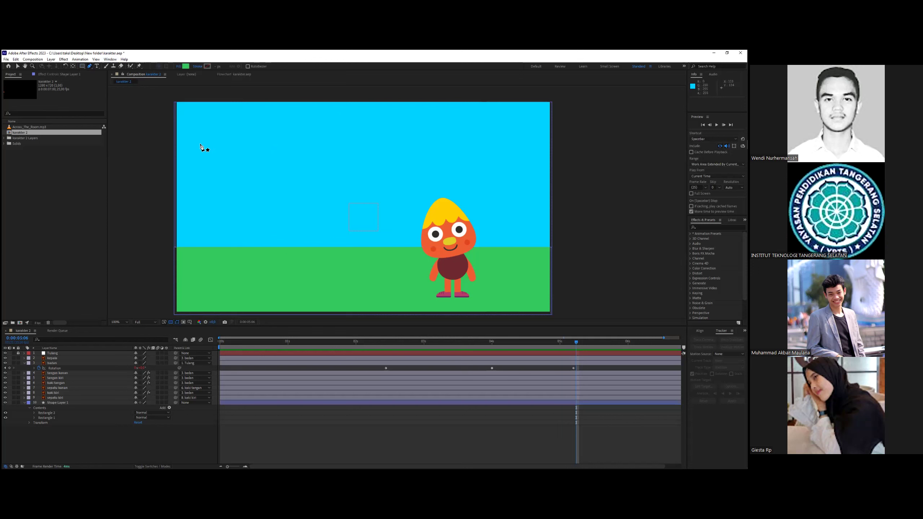
{"action": "left_click", "coordinate": [262, 145]}
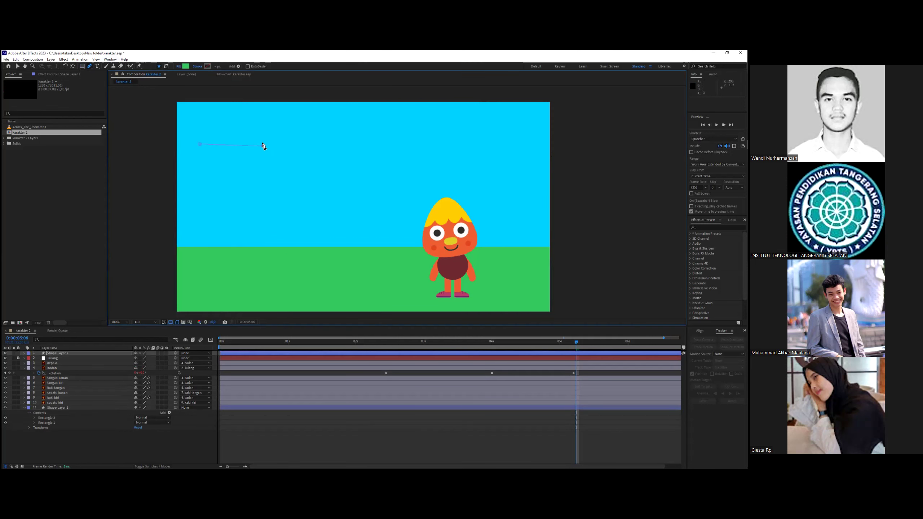
{"action": "left_click", "coordinate": [247, 129]}
{"action": "left_click_drag", "start_coordinate": [232, 131], "coordinate": [233, 131]}
{"action": "left_click_drag", "start_coordinate": [231, 103], "coordinate": [217, 106]}
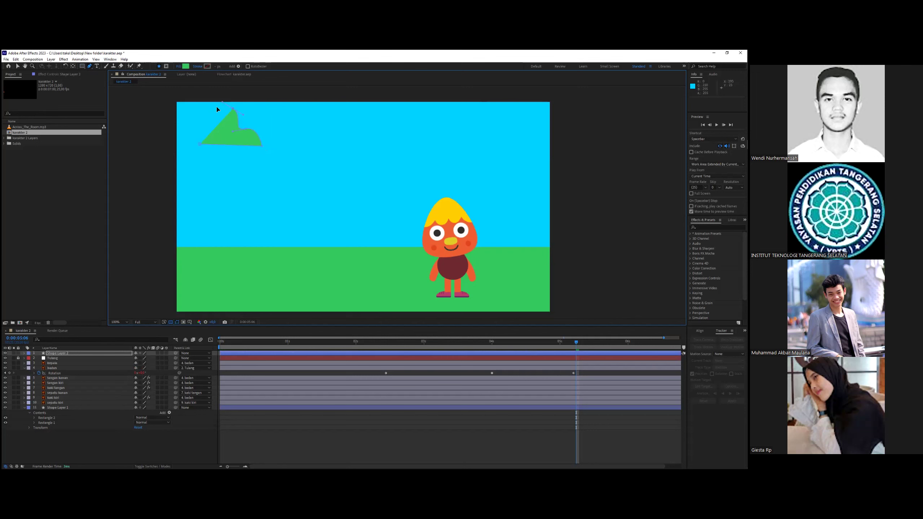
{"action": "left_click", "coordinate": [203, 120]}
{"action": "left_click", "coordinate": [200, 146]}
{"action": "left_click", "coordinate": [187, 141]}
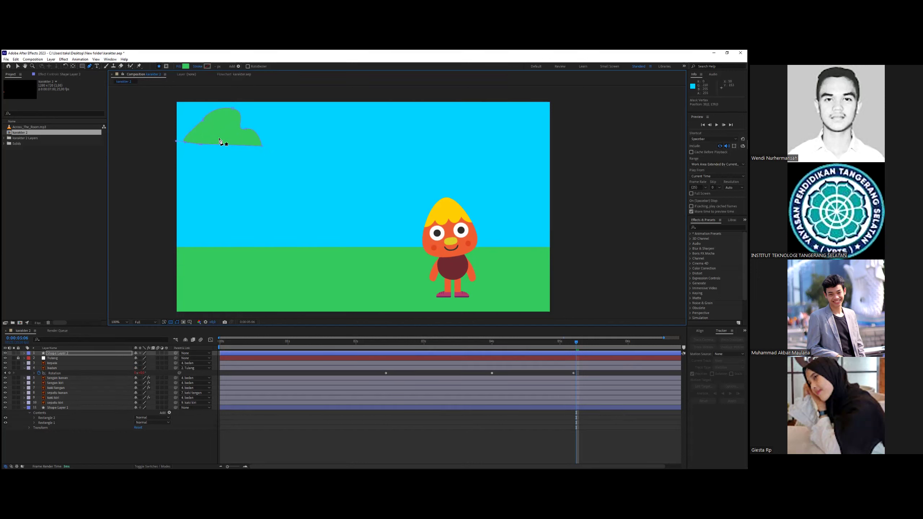
- Change the cloud's fill color to a medium blue, darker than the sky
{"action": "key", "text": "v"}
{"action": "left_click", "coordinate": [230, 66]}
{"action": "left_click_drag", "start_coordinate": [561, 302], "coordinate": [557, 304]}
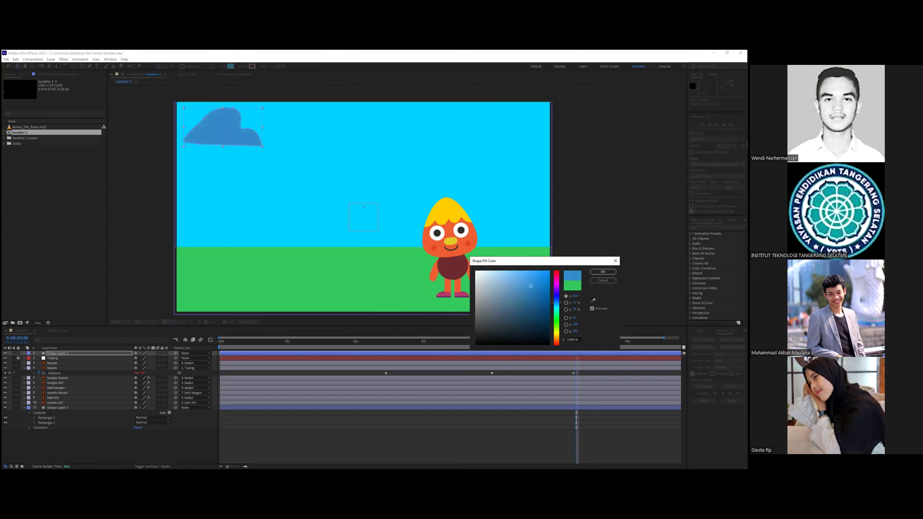
{"action": "left_click", "coordinate": [603, 271]}
{"action": "left_click", "coordinate": [556, 231]}
{"action": "left_click", "coordinate": [242, 137]}
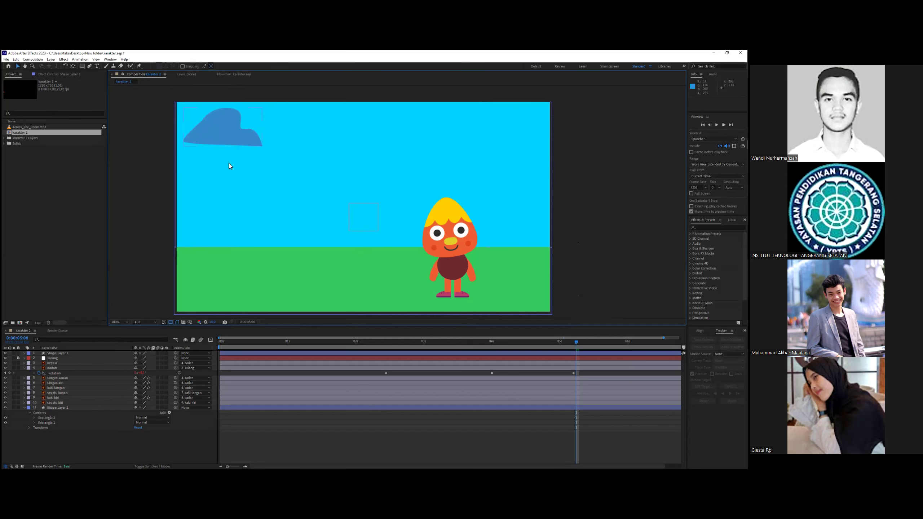
- Duplicate the cloud layer and place the copy in the sky above the character
{"action": "left_click_drag", "start_coordinate": [215, 137], "coordinate": [447, 141]}
{"action": "key", "text": "ctrl+z"}
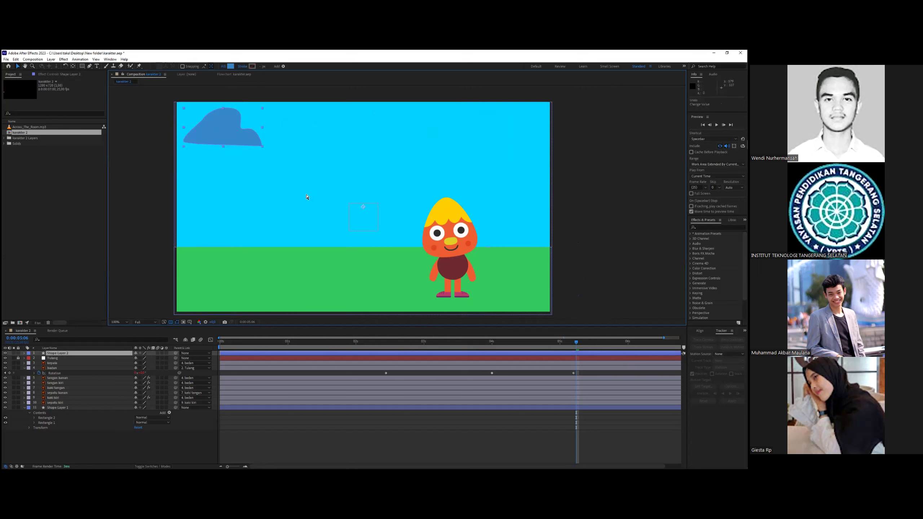
{"action": "key", "text": "ctrl+v"}
{"action": "left_click_drag", "start_coordinate": [246, 130], "coordinate": [491, 160]}
- Move each cloud's anchor point onto the middle of its shape and shift the copied cloud to the sky's far right edge
{"action": "key", "text": "Return"}
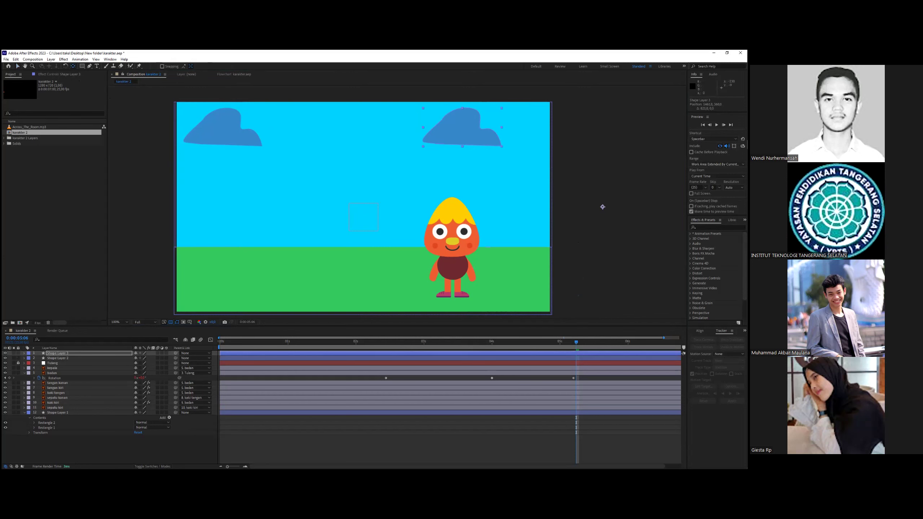
{"action": "left_click", "coordinate": [568, 179]}
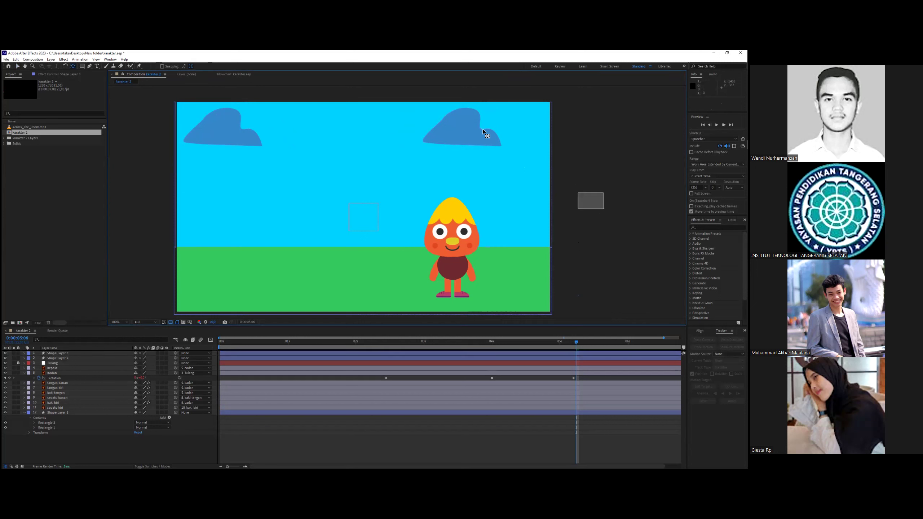
{"action": "key", "text": "ctrl+z"}
{"action": "key", "text": "ctrl+z"}
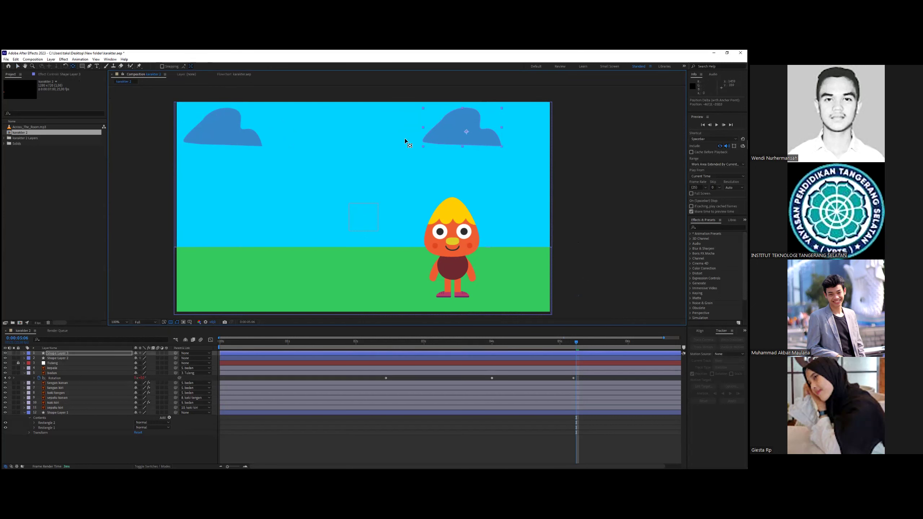
{"action": "left_click", "coordinate": [228, 120]}
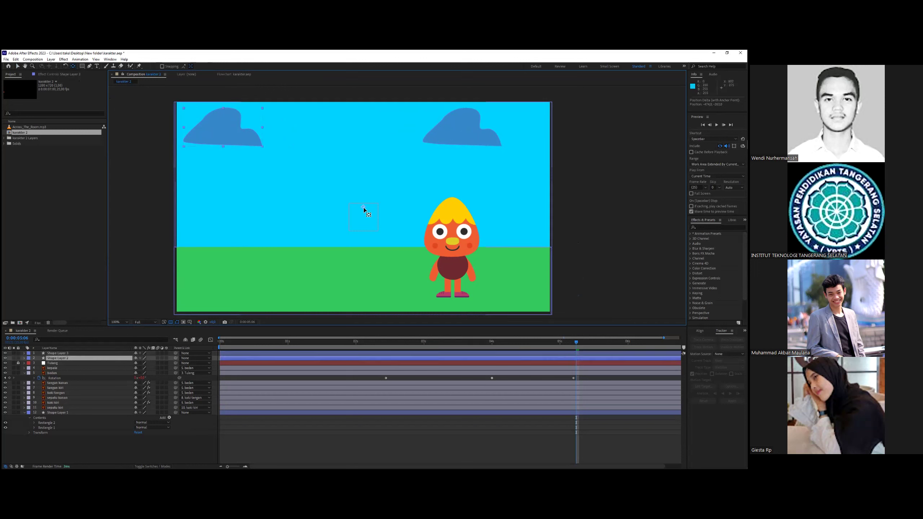
{"action": "left_click_drag", "start_coordinate": [263, 171], "coordinate": [225, 131]}
{"action": "left_click_drag", "start_coordinate": [463, 132], "coordinate": [519, 134]}
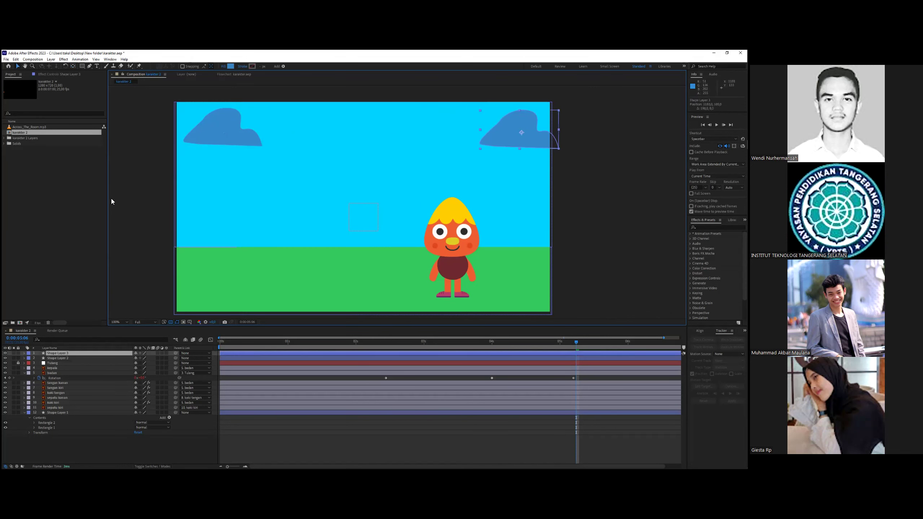
- Draw a closed tree outline with a narrow trunk and triangular crown on the horizon below the upper-left cloud with the Pen tool
{"action": "left_click", "coordinate": [90, 66]}
{"action": "left_click", "coordinate": [215, 237]}
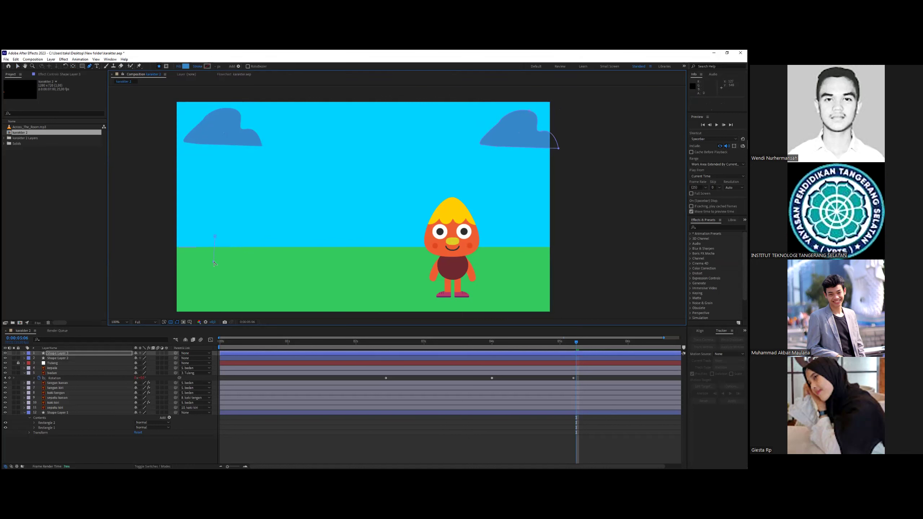
{"action": "key", "text": "ctrl+z"}
{"action": "left_click", "coordinate": [225, 263]}
{"action": "left_click", "coordinate": [225, 236]}
{"action": "left_click", "coordinate": [215, 236]}
{"action": "left_click", "coordinate": [221, 190]}
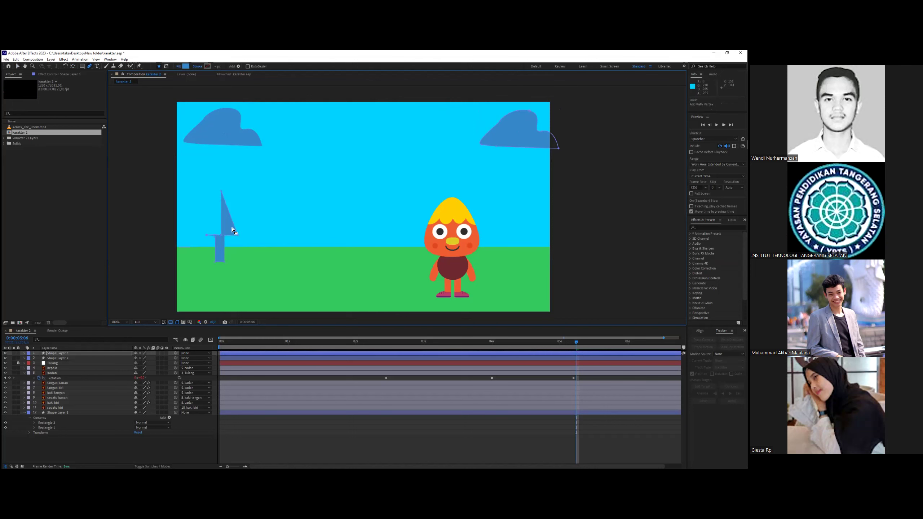
{"action": "left_click_drag", "start_coordinate": [214, 237], "coordinate": [204, 235]}
{"action": "left_click", "coordinate": [204, 235]}
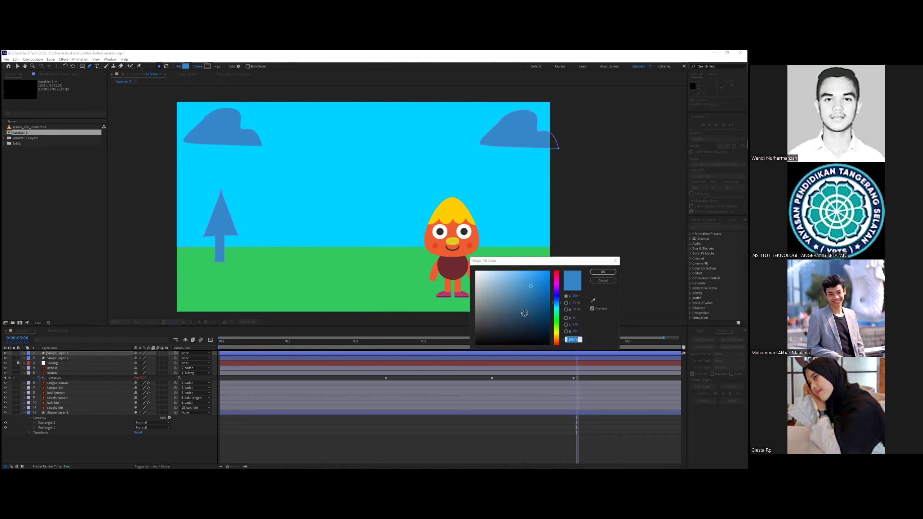
- Change the tree's fill color to a teal green and nudge the tip of its crown
{"action": "left_click", "coordinate": [557, 323]}
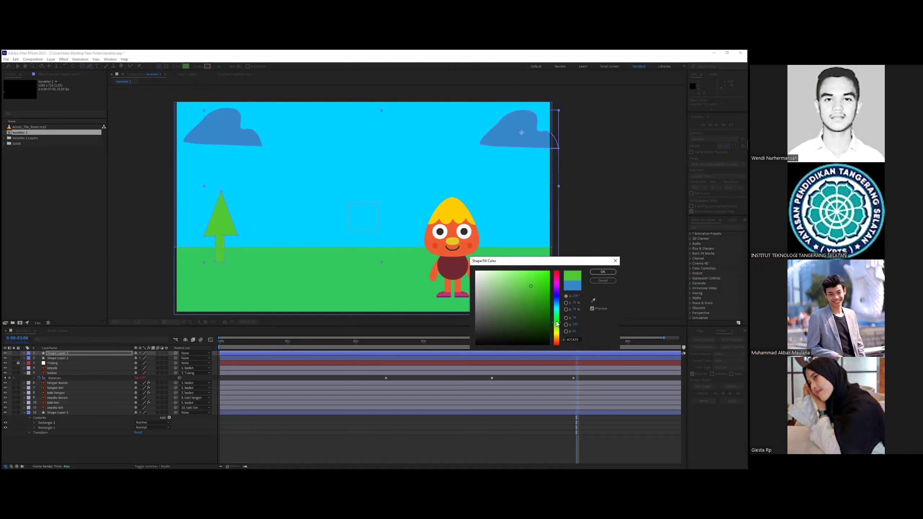
{"action": "left_click_drag", "start_coordinate": [558, 322], "coordinate": [557, 315]}
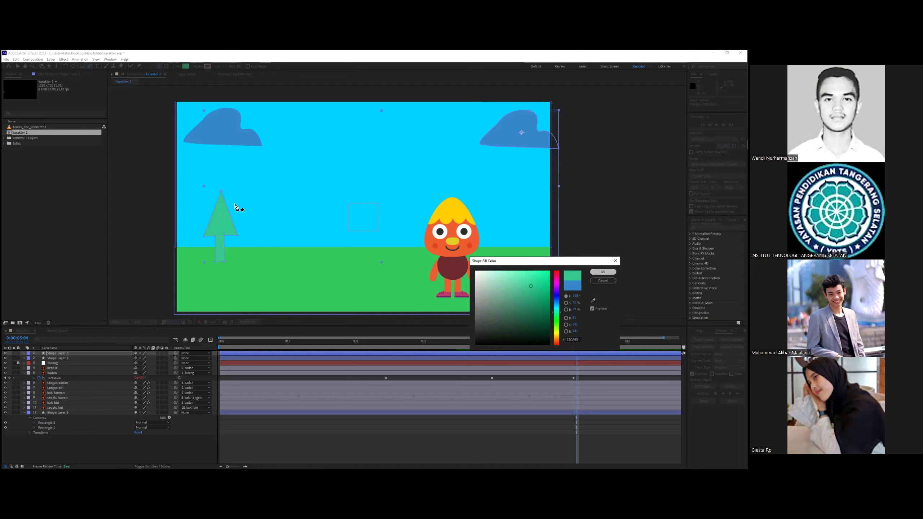
{"action": "key", "text": "Return"}
{"action": "left_click", "coordinate": [220, 189]}
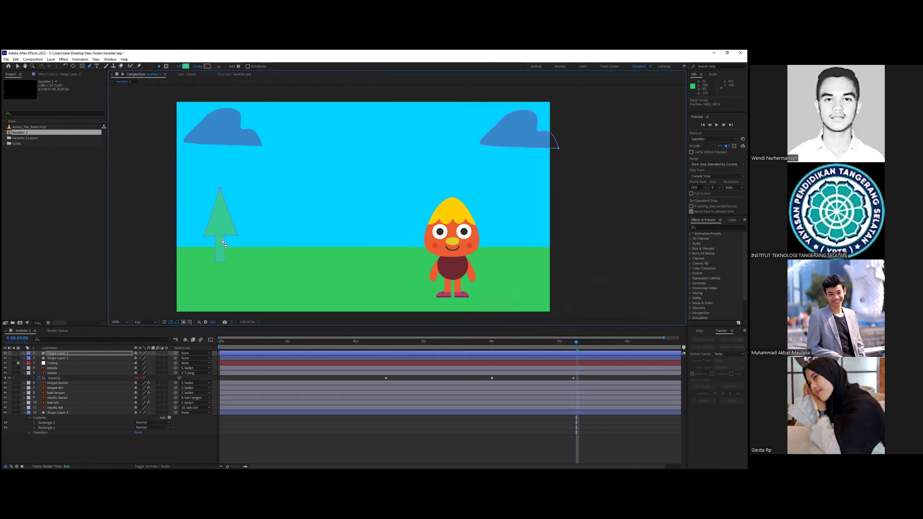
{"action": "key", "text": "v"}
{"action": "left_click", "coordinate": [242, 228]}
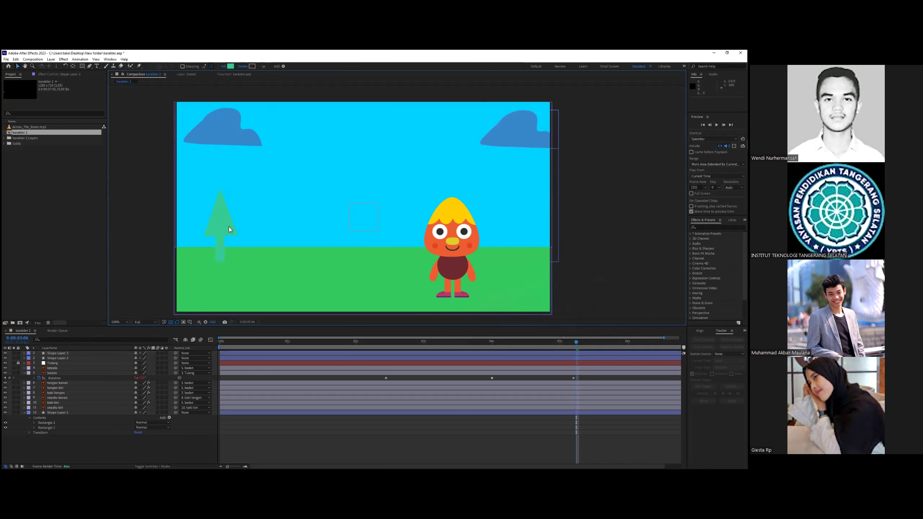
{"action": "left_click", "coordinate": [432, 354]}
{"action": "key", "text": "a"}
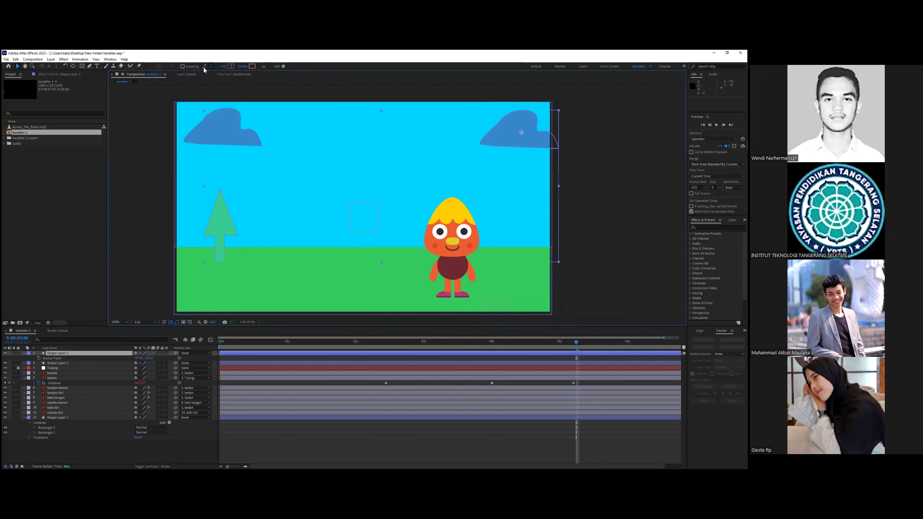
{"action": "left_click", "coordinate": [230, 67]}
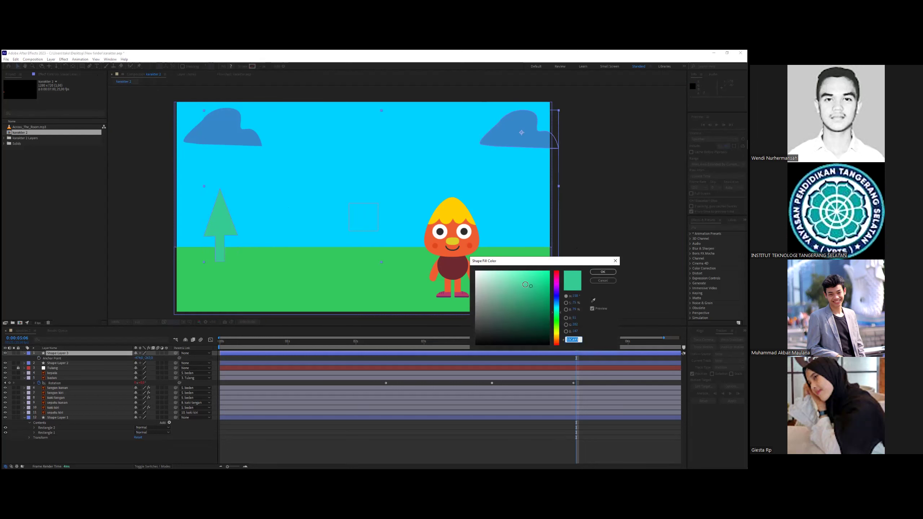
{"action": "left_click", "coordinate": [536, 282]}
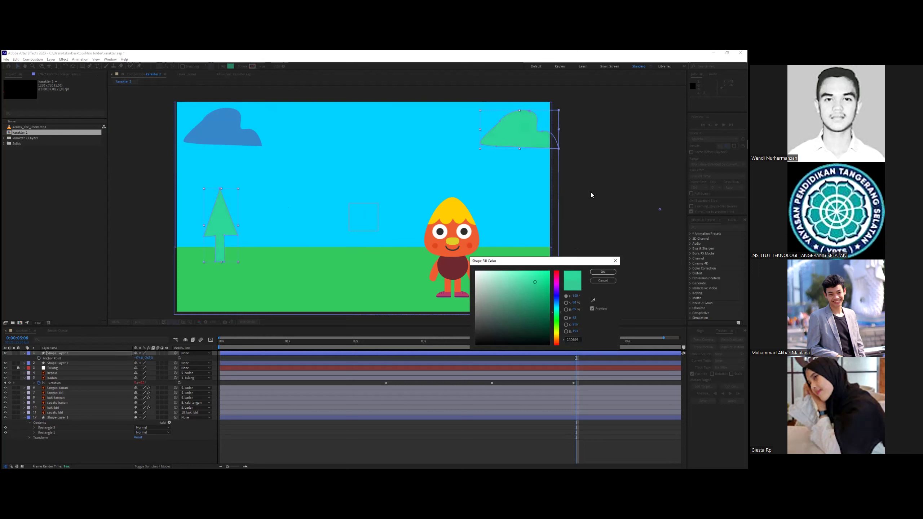
{"action": "key", "text": "Escape"}
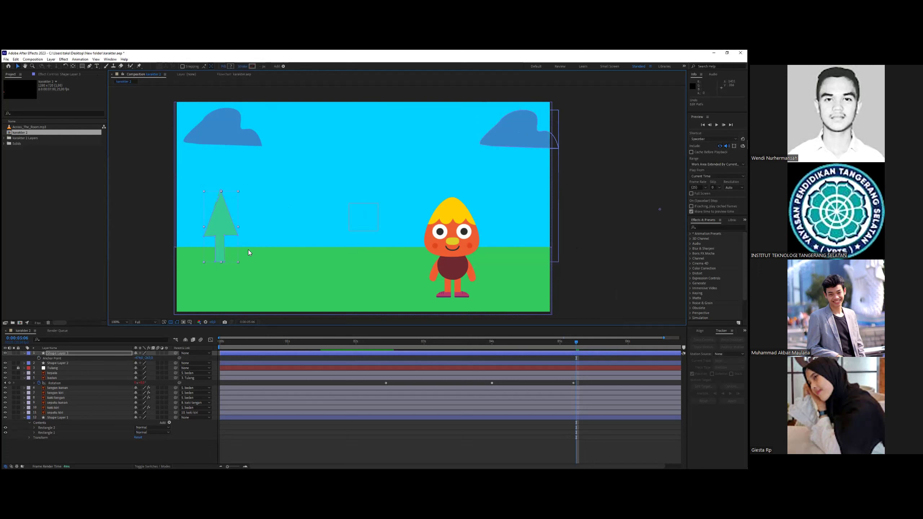
{"action": "left_click", "coordinate": [222, 223]}
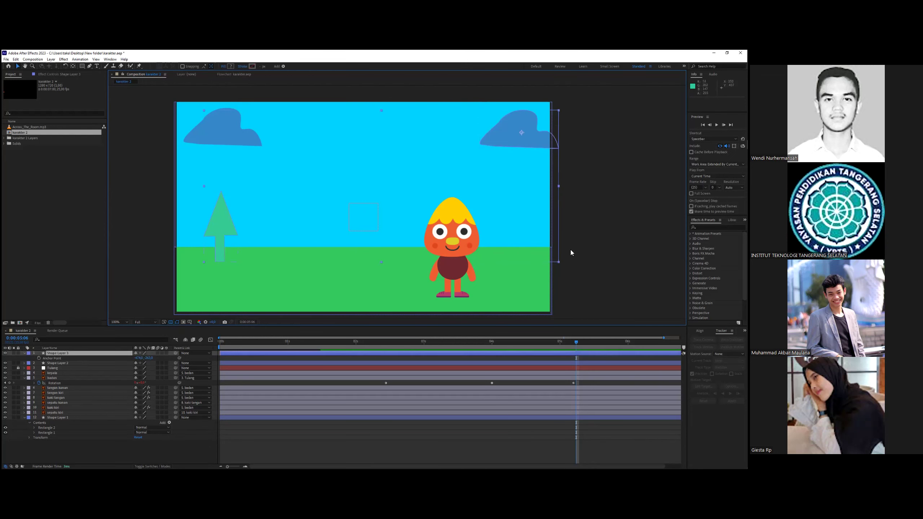
- Remove the tree shape from the contents of the far-right cloud's layer, keeping the cloud shape
{"action": "left_click", "coordinate": [76, 352]}
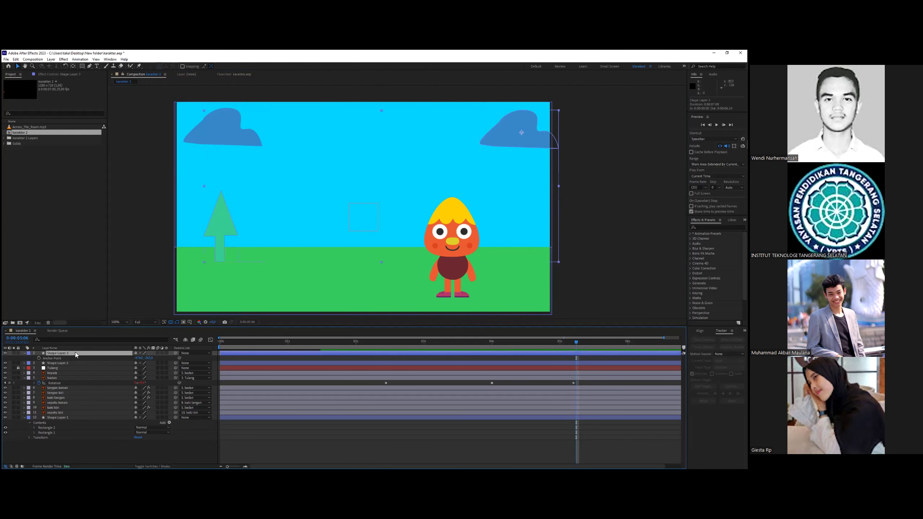
{"action": "left_click", "coordinate": [25, 354]}
{"action": "left_click", "coordinate": [25, 353]}
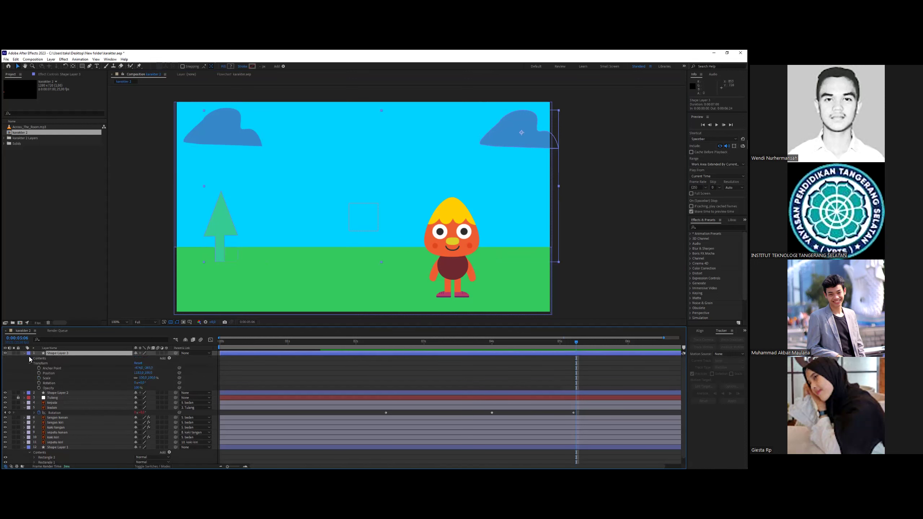
{"action": "left_click", "coordinate": [29, 359]}
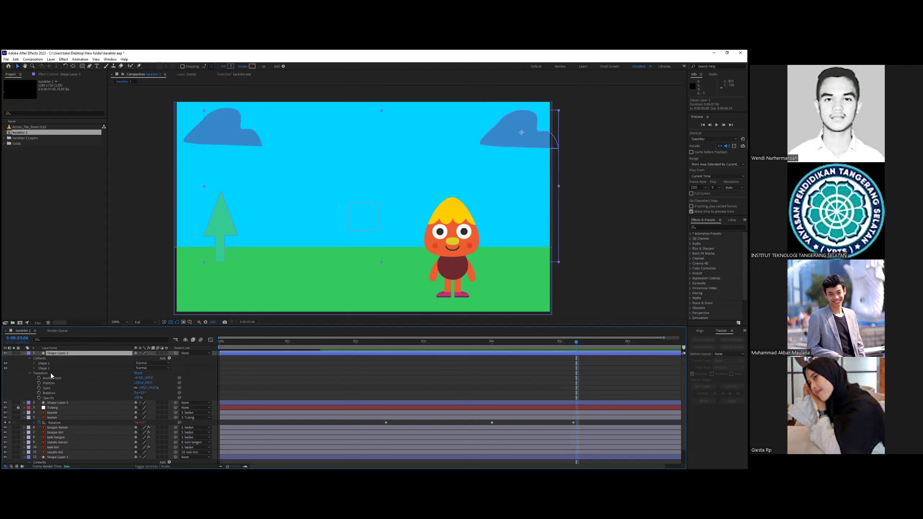
{"action": "left_click", "coordinate": [46, 369]}
{"action": "left_click", "coordinate": [8, 370]}
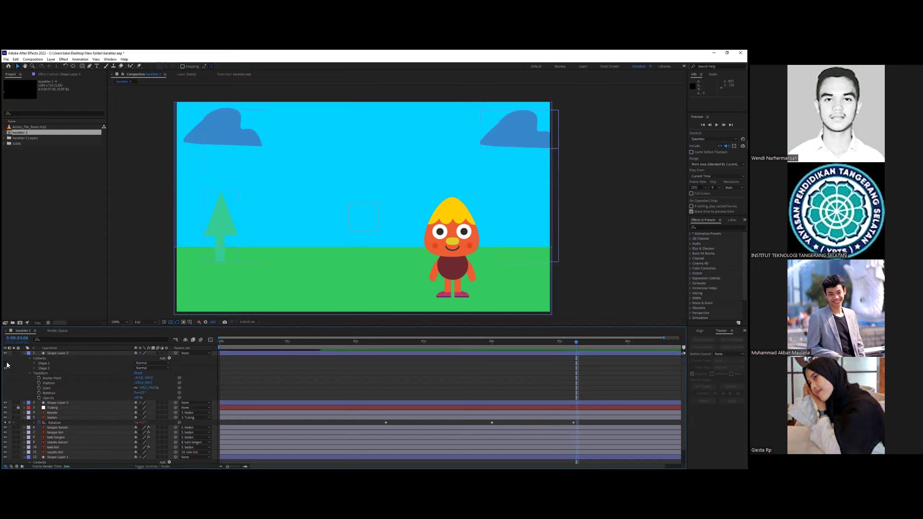
{"action": "left_click", "coordinate": [47, 362]}
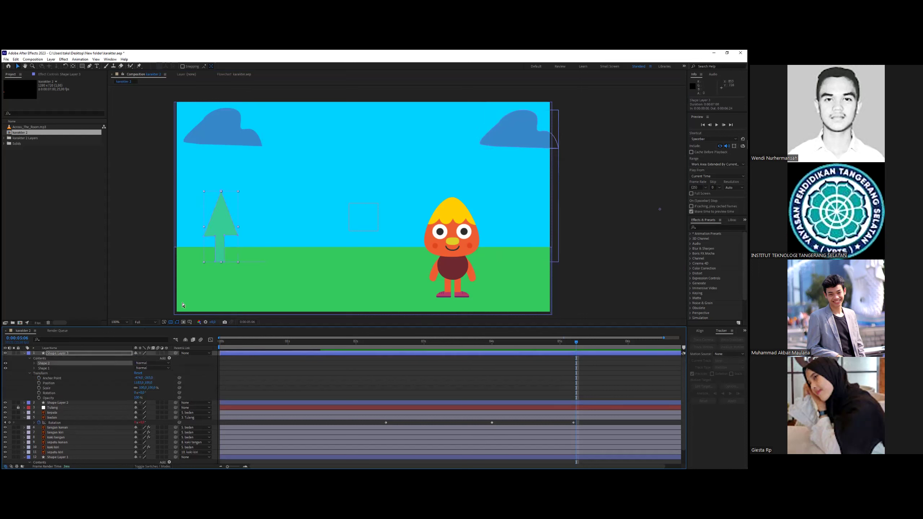
{"action": "key", "text": "Delete"}
{"action": "left_click", "coordinate": [193, 268]}
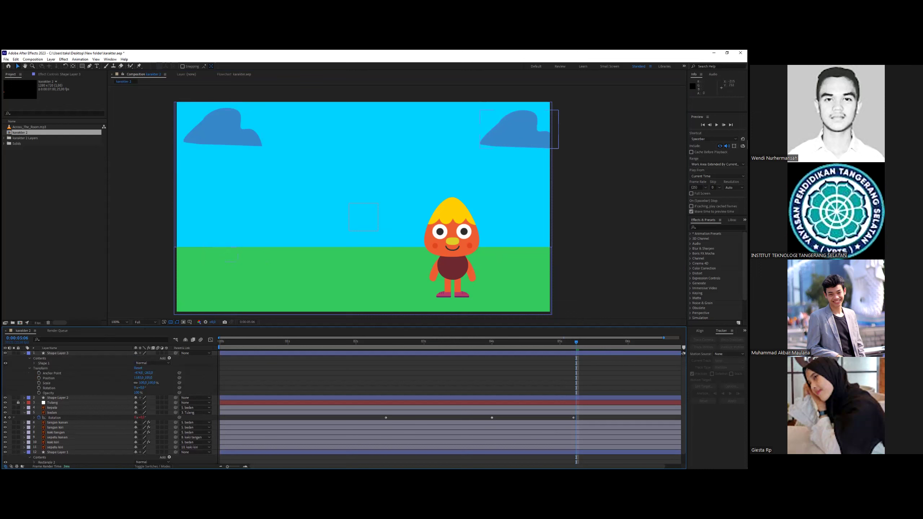
{"action": "left_click", "coordinate": [24, 353]}
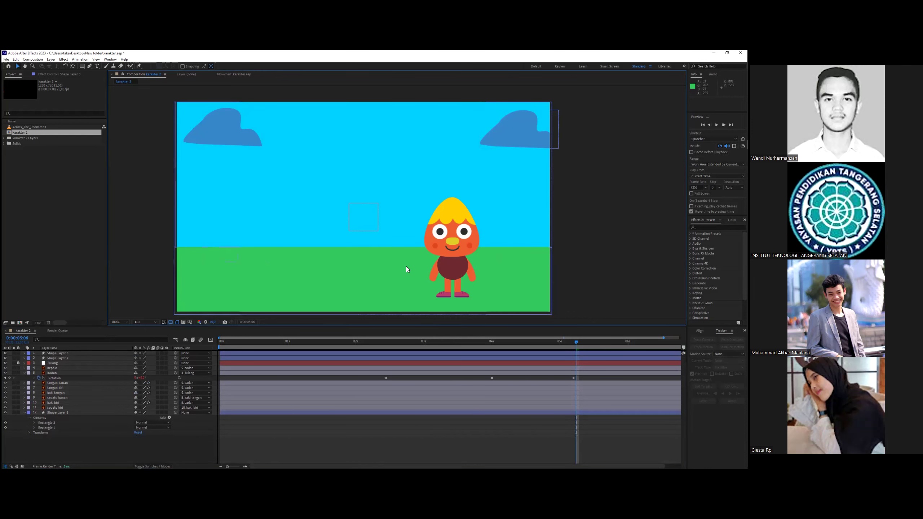
- Try pasting the tree shape outside the cloud's layer, undo back to before its removal, and cut the shape again
{"action": "left_click", "coordinate": [252, 240]}
{"action": "key", "text": "ctrl+v"}
{"action": "key", "text": "ctrl+z"}
{"action": "key", "text": "ctrl+z"}
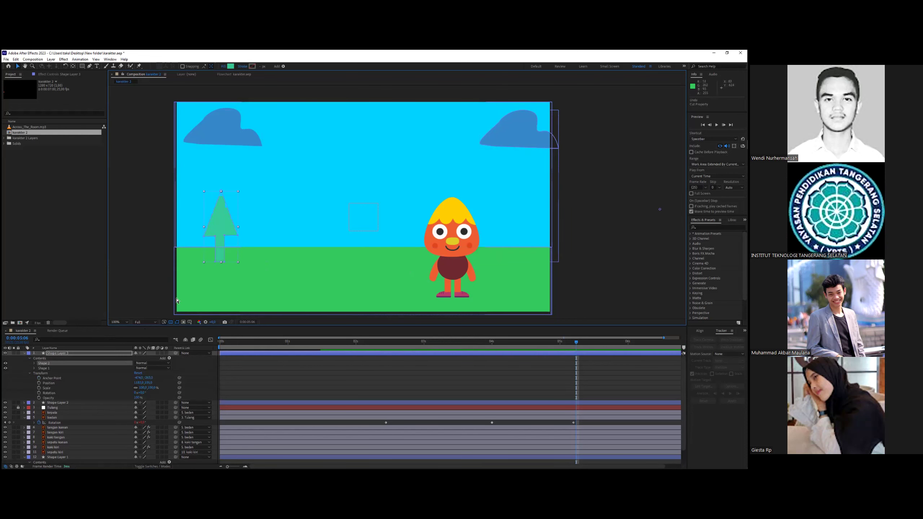
{"action": "key", "text": "ctrl+x"}
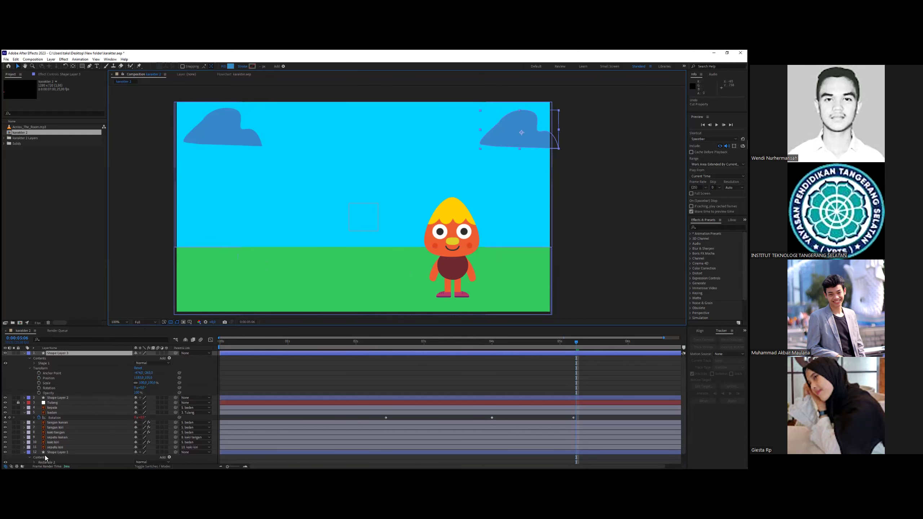
- Collapse the expanded properties of the shape layers and deselect all layers
{"action": "left_click", "coordinate": [25, 452]}
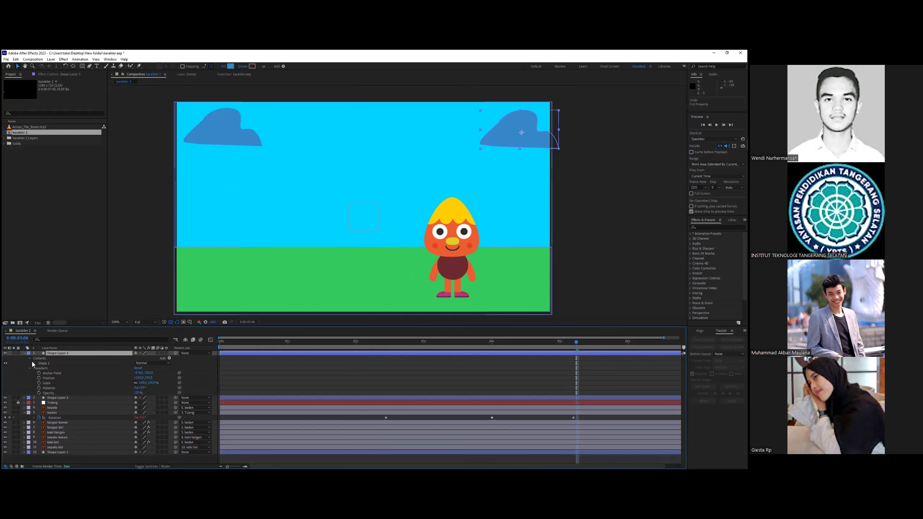
{"action": "key", "text": "u"}
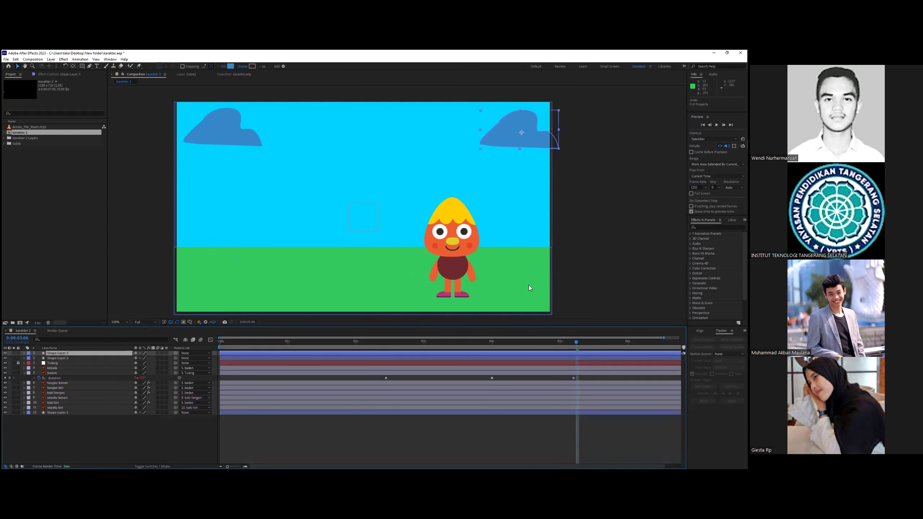
{"action": "left_click", "coordinate": [551, 249]}
{"action": "left_click", "coordinate": [564, 247]}
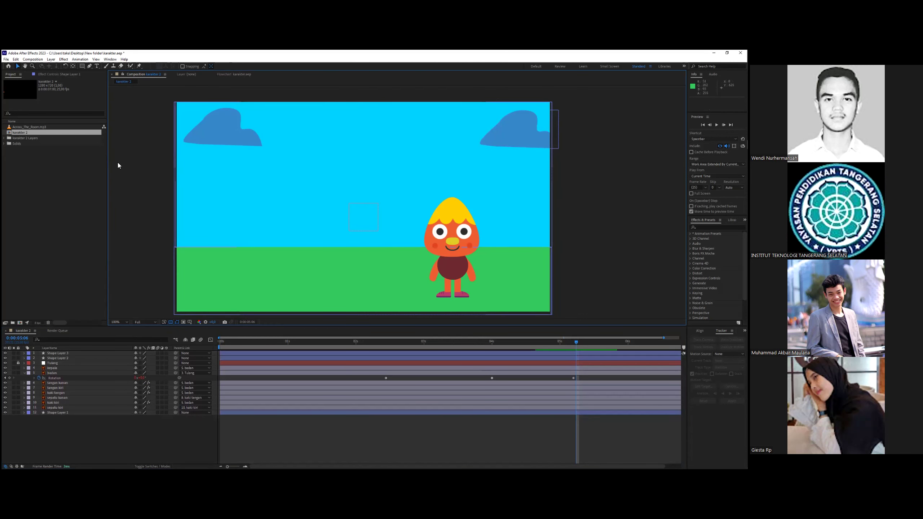
{"action": "left_click", "coordinate": [89, 66]}
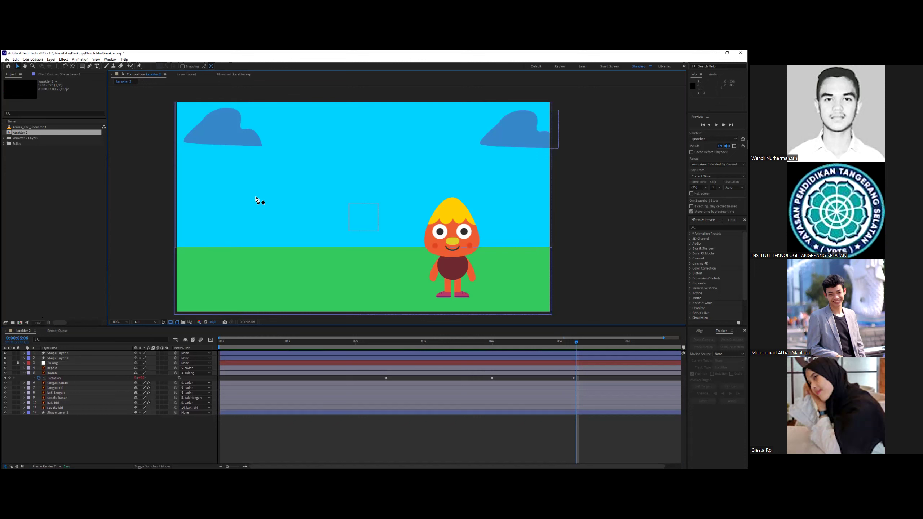
{"action": "left_click", "coordinate": [258, 198]}
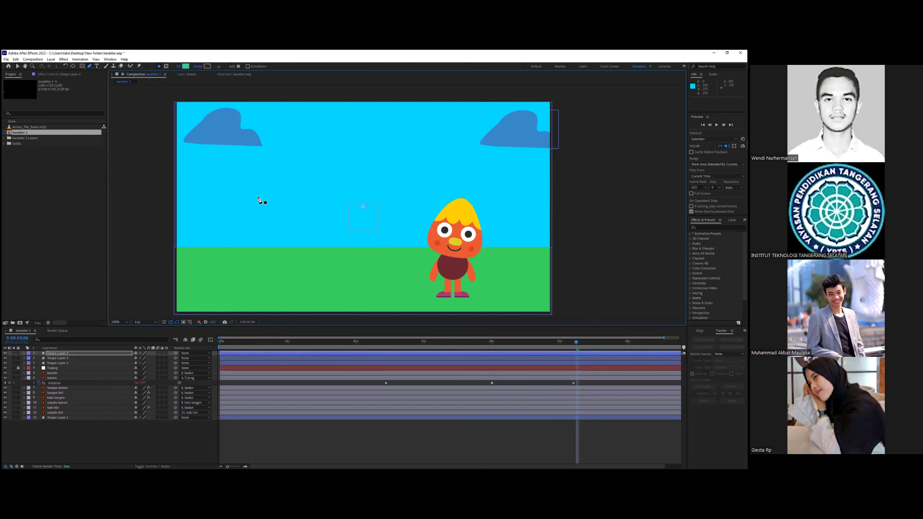
{"action": "left_click", "coordinate": [25, 353]}
{"action": "left_click", "coordinate": [30, 359]}
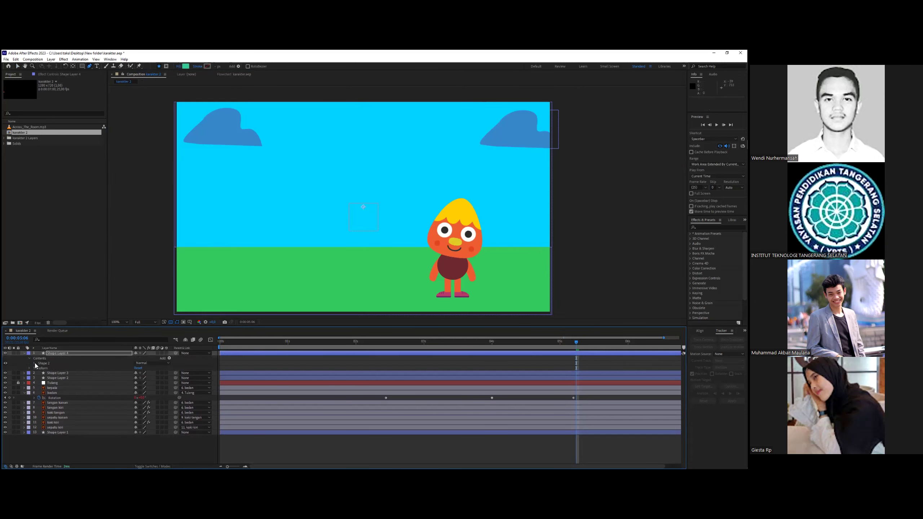
{"action": "key", "text": "ctrl+z"}
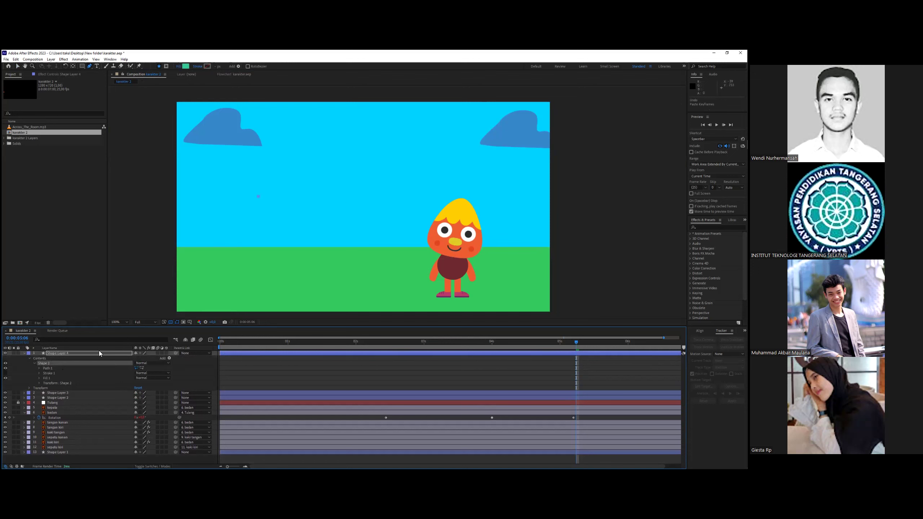
{"action": "left_click", "coordinate": [255, 230]}
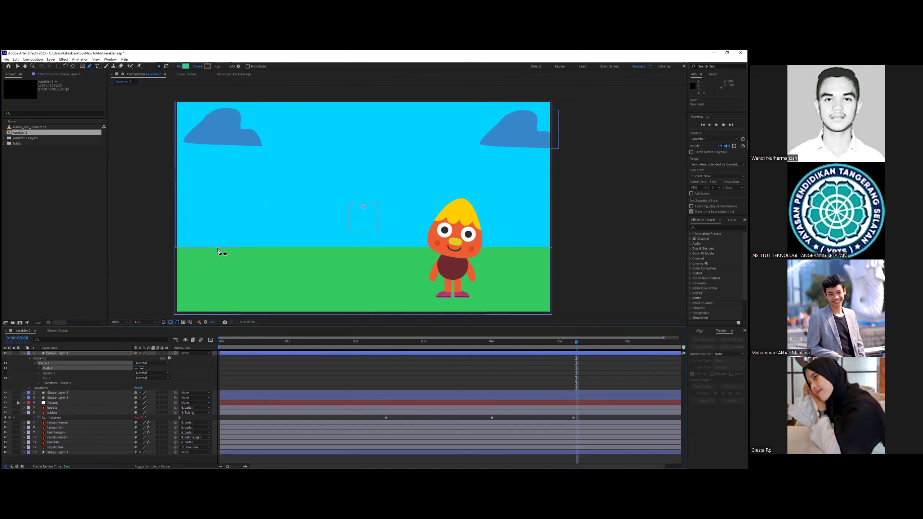
{"action": "key", "text": "Delete"}
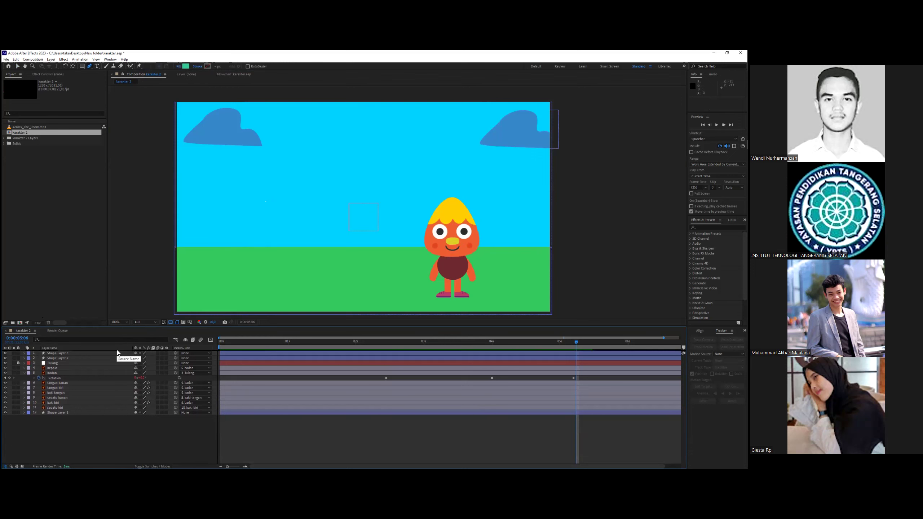
- Draw a closed teal-green tree with a thin trunk and tall pointed crown below the upper-left cloud with the Pen tool, on its own shape layer
{"action": "left_click", "coordinate": [216, 227]}
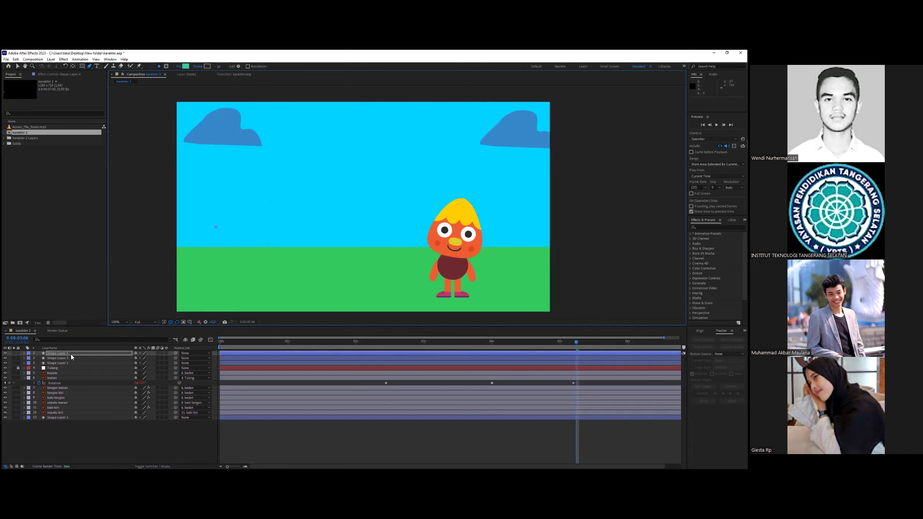
{"action": "left_click", "coordinate": [217, 250]}
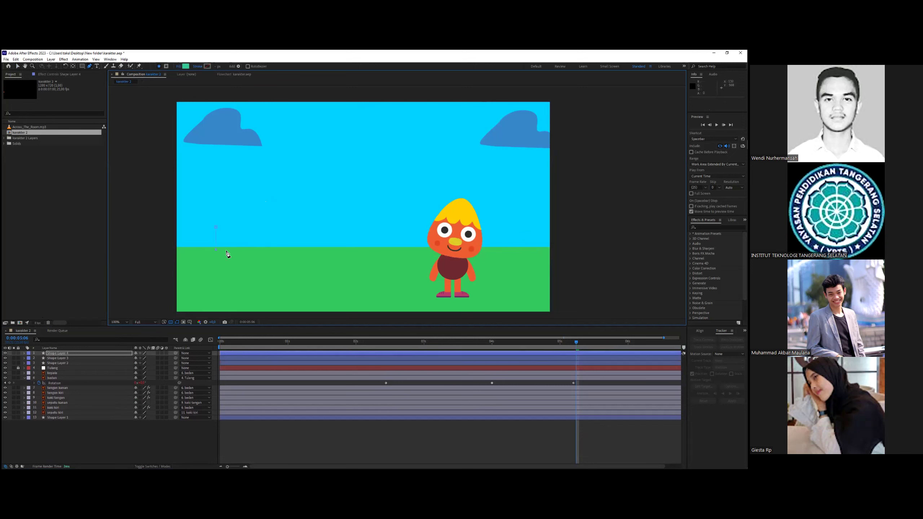
{"action": "left_click", "coordinate": [224, 227]}
{"action": "left_click", "coordinate": [234, 228]}
{"action": "left_click", "coordinate": [221, 205]}
{"action": "left_click_drag", "start_coordinate": [221, 203], "coordinate": [221, 165]}
{"action": "left_click_drag", "start_coordinate": [205, 226], "coordinate": [206, 227]}
- Undo the accidental point move on the tree and shift the whole tree down and left so its trunk stands on the grass
{"action": "key", "text": "v"}
{"action": "left_click", "coordinate": [221, 235]}
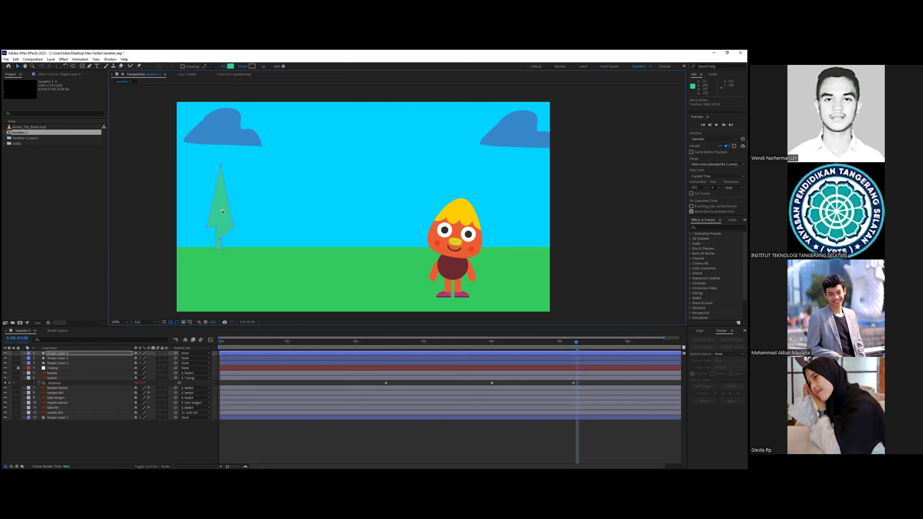
{"action": "key", "text": "ctrl+z"}
{"action": "left_click_drag", "start_coordinate": [213, 226], "coordinate": [197, 237]}
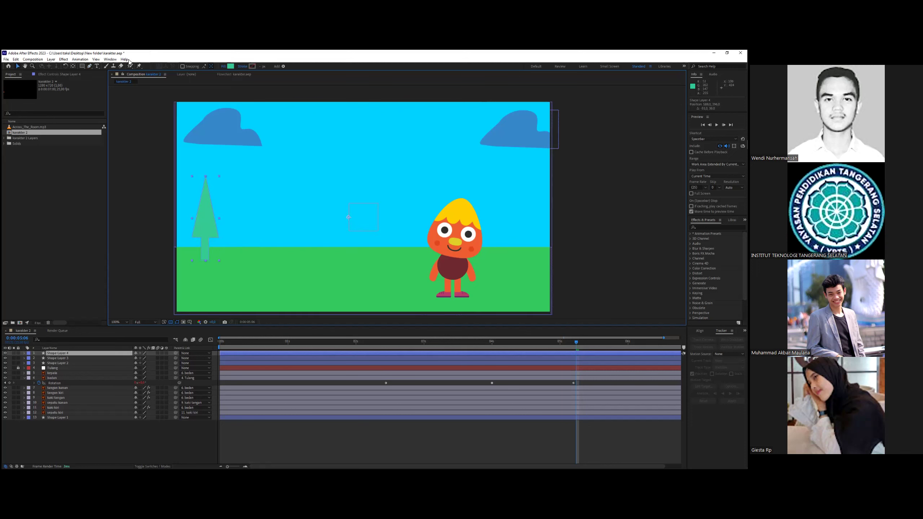
{"action": "key", "text": "y"}
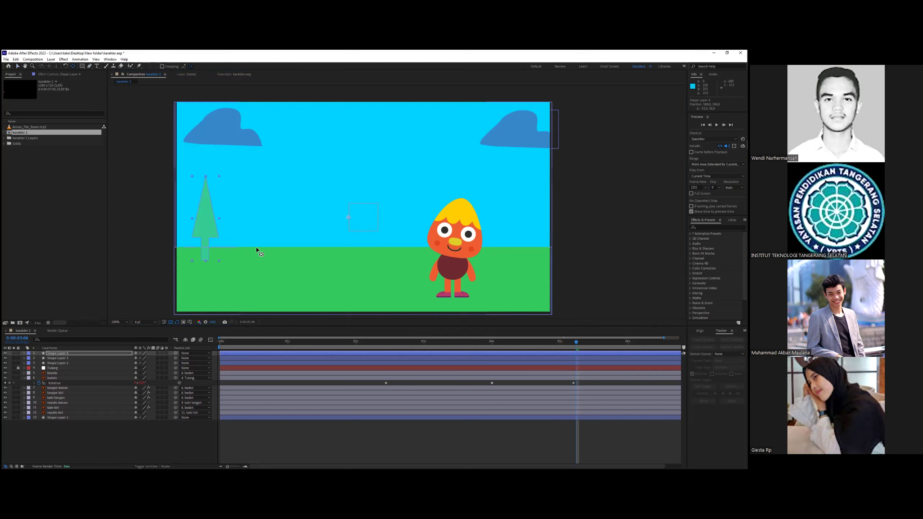
- Move the teal-green tree's anchor point to the base of its trunk with the Pan Behind tool
{"action": "left_click_drag", "start_coordinate": [221, 261], "coordinate": [206, 259]}
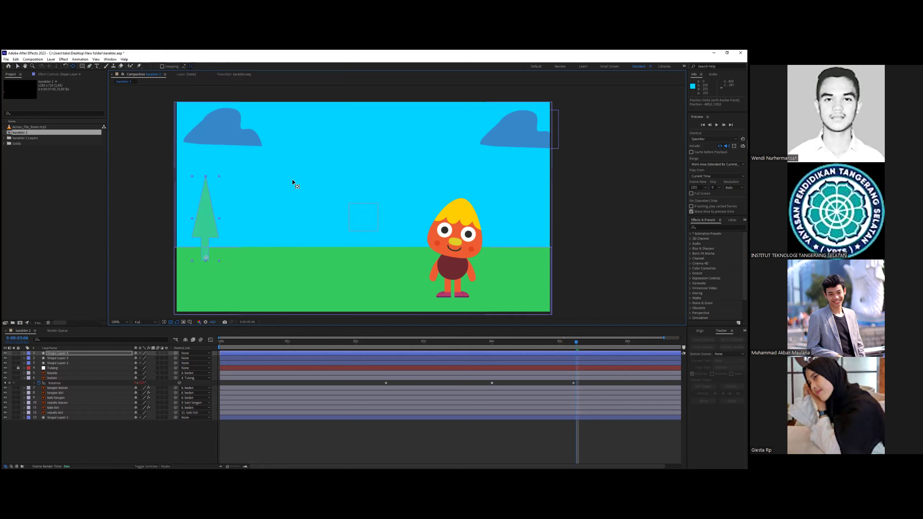
{"action": "key", "text": "v"}
- Expand the sky-and-ground shape layer and toggle its rectangles' visibility to identify which one is the ground
{"action": "left_click", "coordinate": [254, 278]}
{"action": "left_click", "coordinate": [344, 279]}
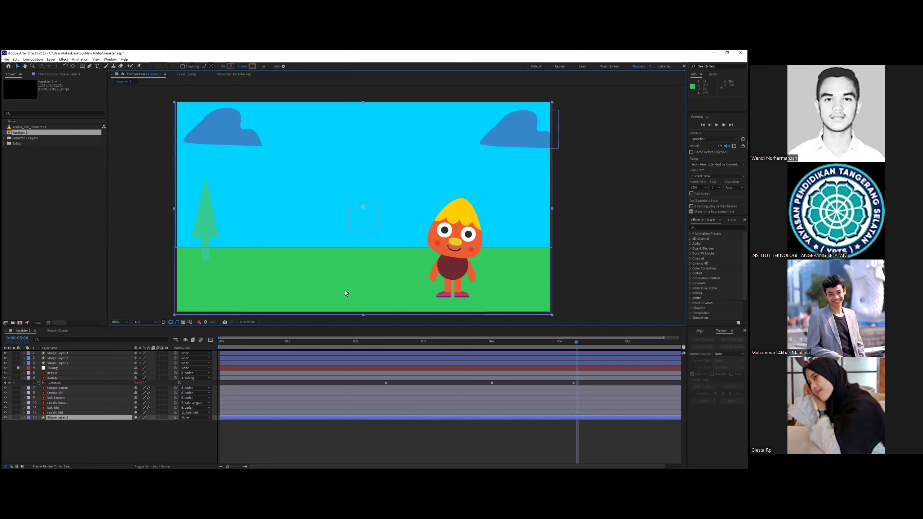
{"action": "left_click", "coordinate": [284, 318]}
{"action": "left_click", "coordinate": [81, 417]}
{"action": "left_click", "coordinate": [24, 418]}
{"action": "left_click", "coordinate": [46, 428]}
{"action": "left_click", "coordinate": [5, 428]}
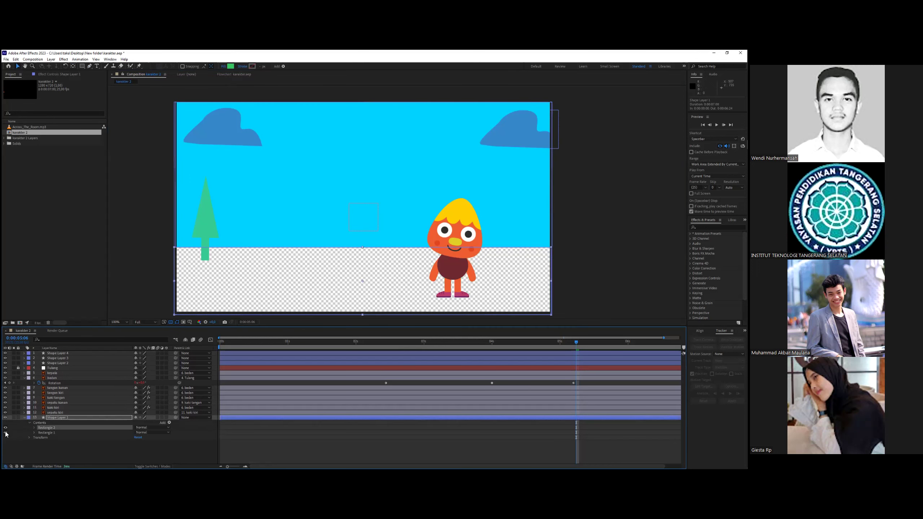
{"action": "left_click", "coordinate": [5, 428]}
{"action": "left_click", "coordinate": [5, 433]}
{"action": "left_click", "coordinate": [6, 432]}
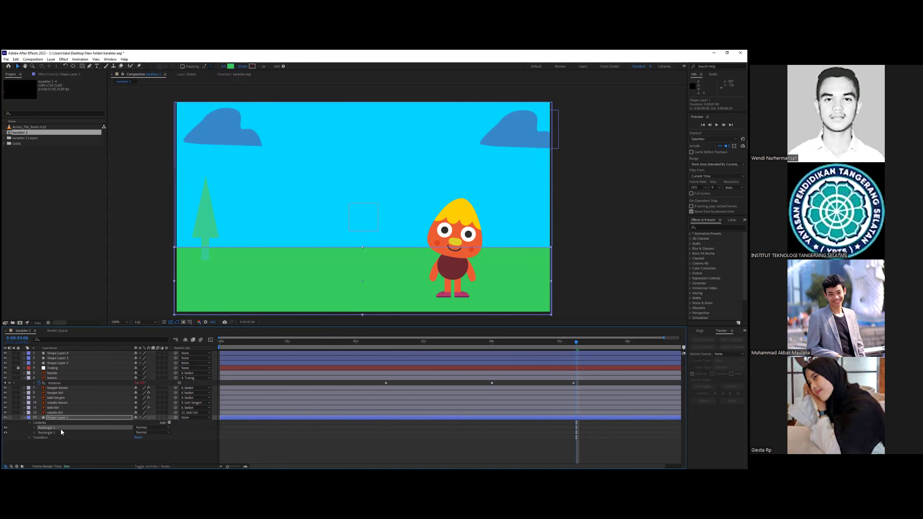
- Delete the green ground rectangle from the sky's shape layer and collapse the layer
{"action": "left_click", "coordinate": [57, 433]}
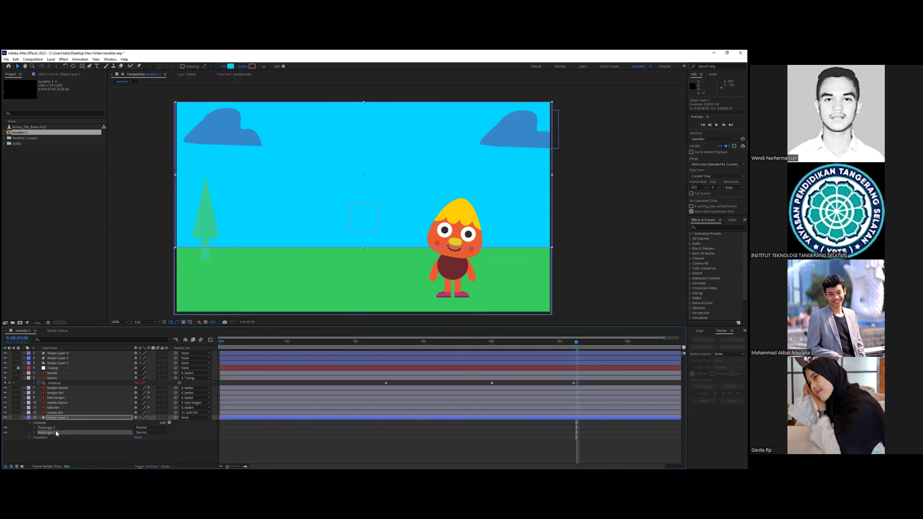
{"action": "left_click", "coordinate": [55, 428]}
{"action": "key", "text": "Delete"}
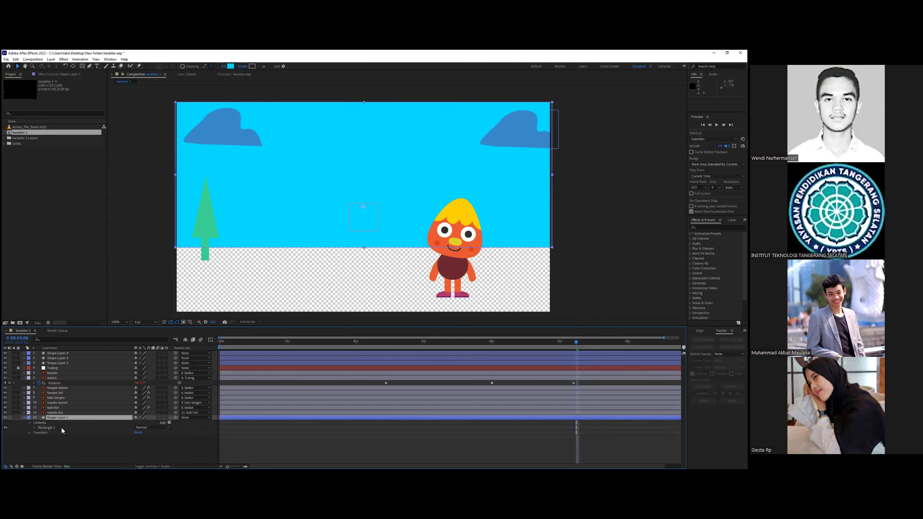
{"action": "left_click", "coordinate": [72, 445]}
{"action": "left_click", "coordinate": [25, 418]}
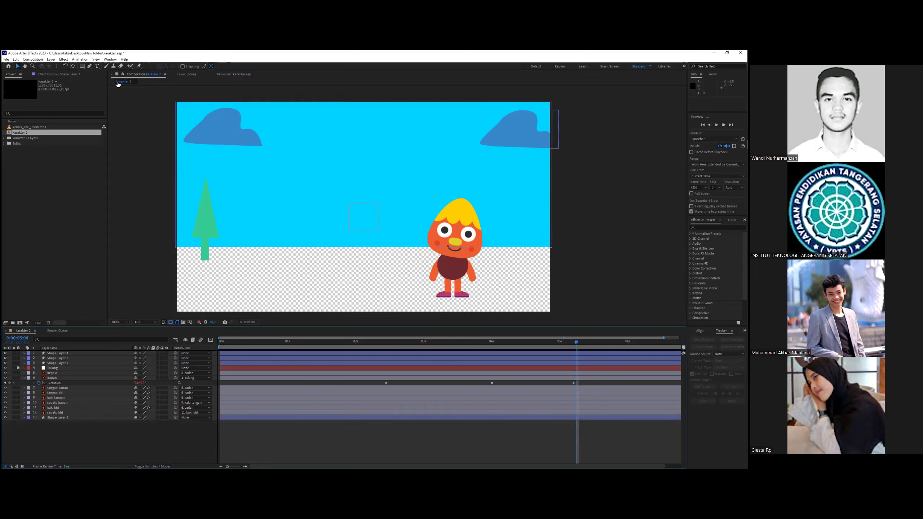
- Draw a full-width ground rectangle below the sky on its own shape layer and move that layer to the bottom of the stack
{"action": "left_click", "coordinate": [82, 66]}
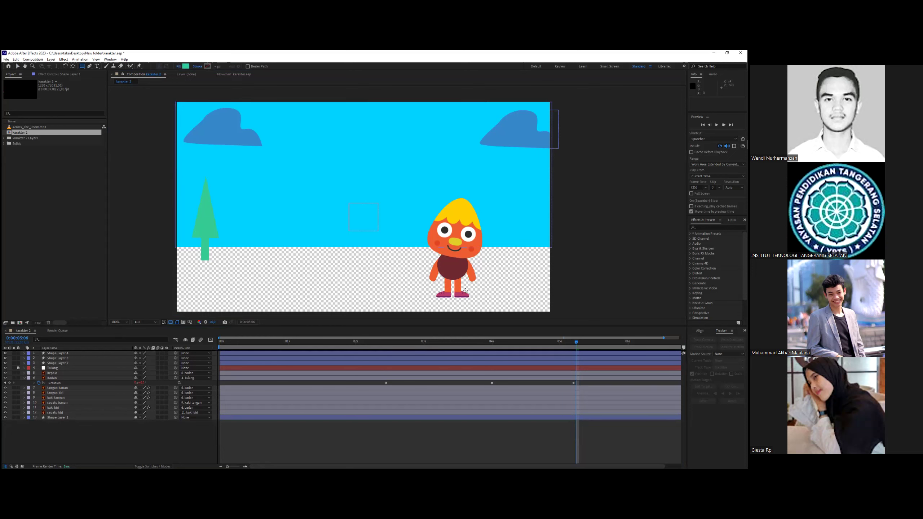
{"action": "left_click_drag", "start_coordinate": [176, 247], "coordinate": [554, 312]}
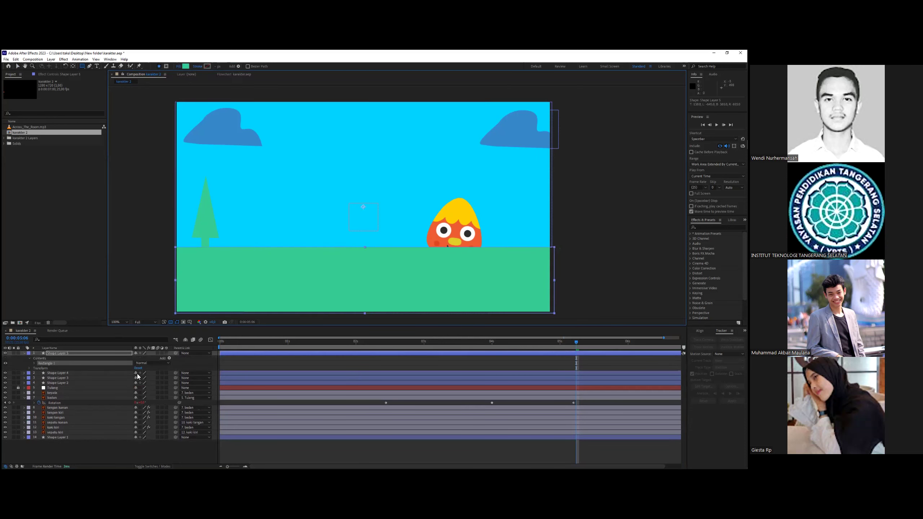
{"action": "left_click_drag", "start_coordinate": [62, 358], "coordinate": [20, 427]}
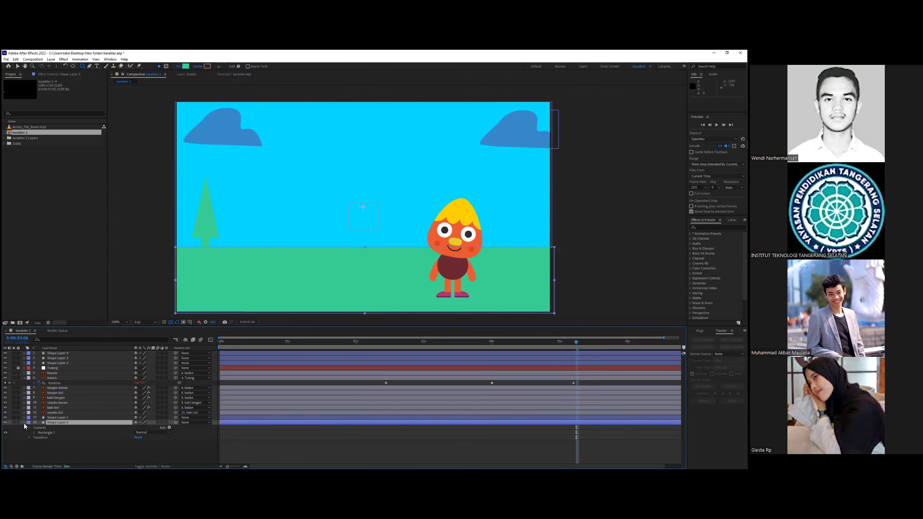
{"action": "left_click", "coordinate": [24, 422]}
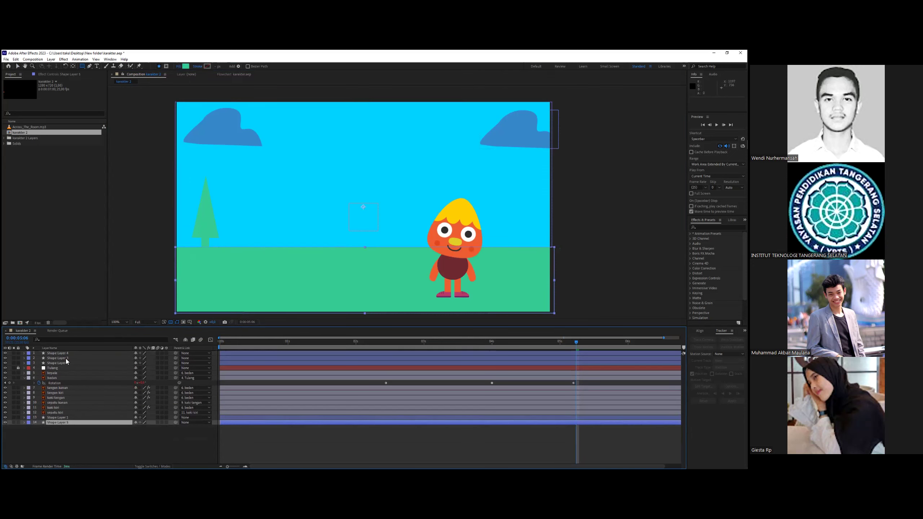
- Change the new ground rectangle's fill color to a dark pure green
{"action": "key", "text": "v"}
{"action": "left_click", "coordinate": [207, 229]}
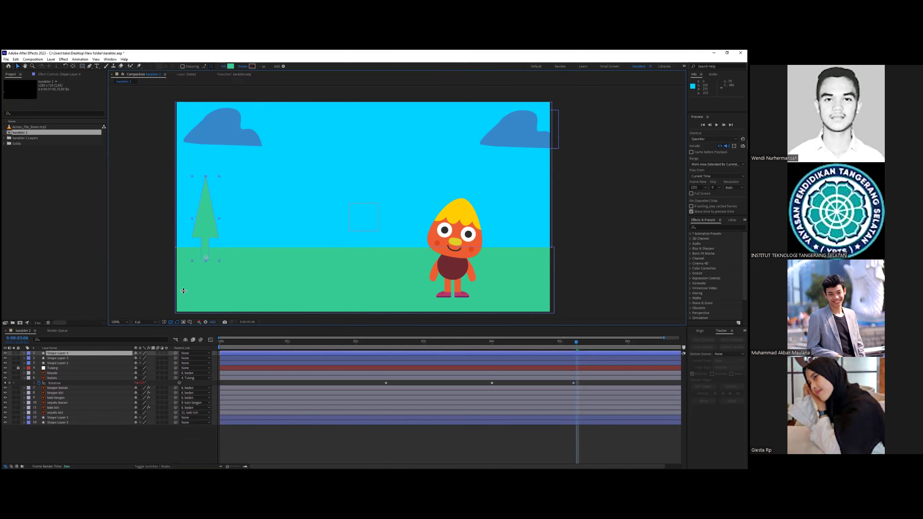
{"action": "left_click", "coordinate": [147, 277]}
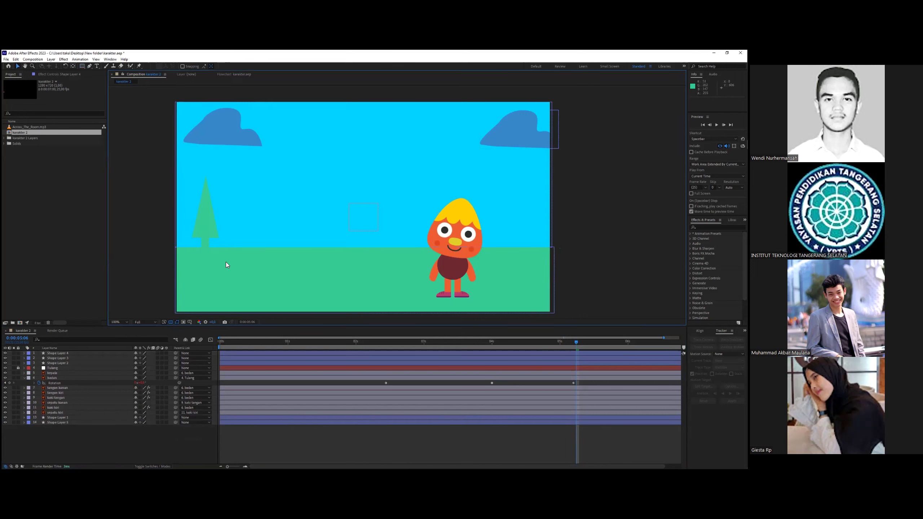
{"action": "left_click", "coordinate": [540, 296]}
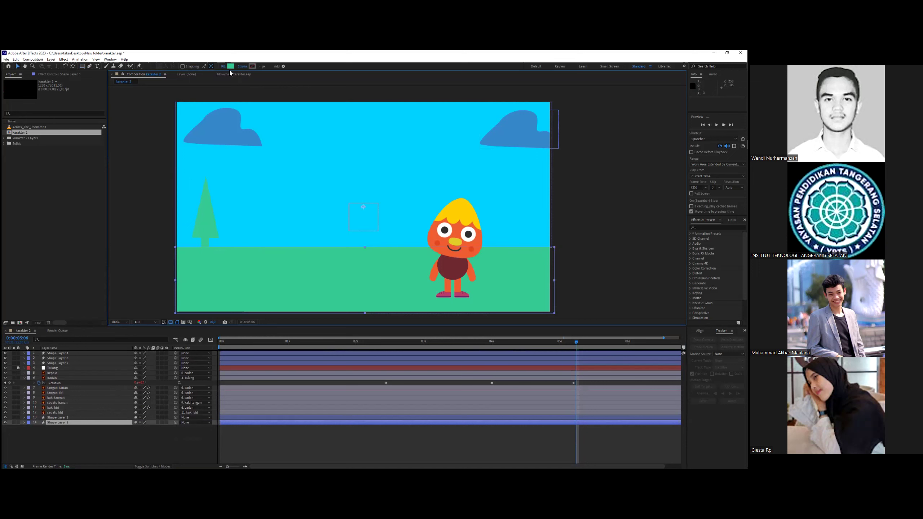
{"action": "left_click", "coordinate": [231, 66]}
{"action": "left_click", "coordinate": [535, 276]}
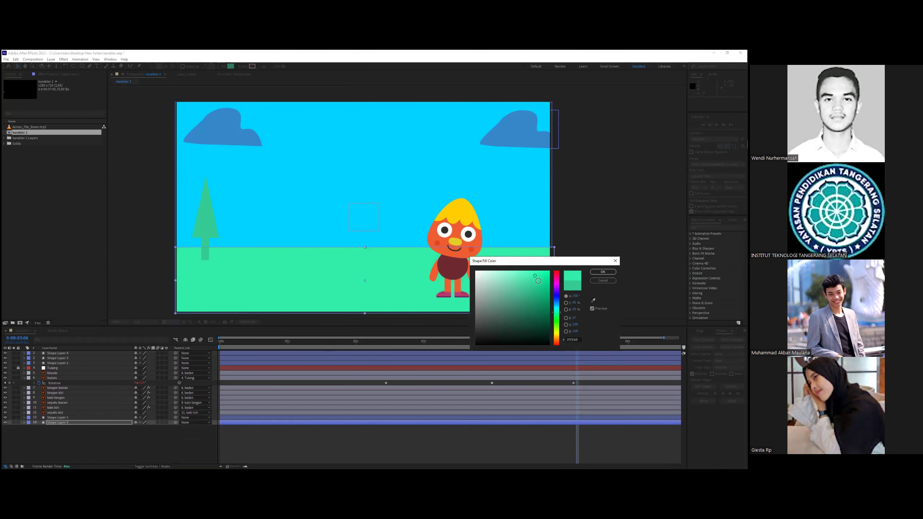
{"action": "left_click_drag", "start_coordinate": [558, 313], "coordinate": [558, 316]}
{"action": "left_click_drag", "start_coordinate": [534, 309], "coordinate": [540, 301]}
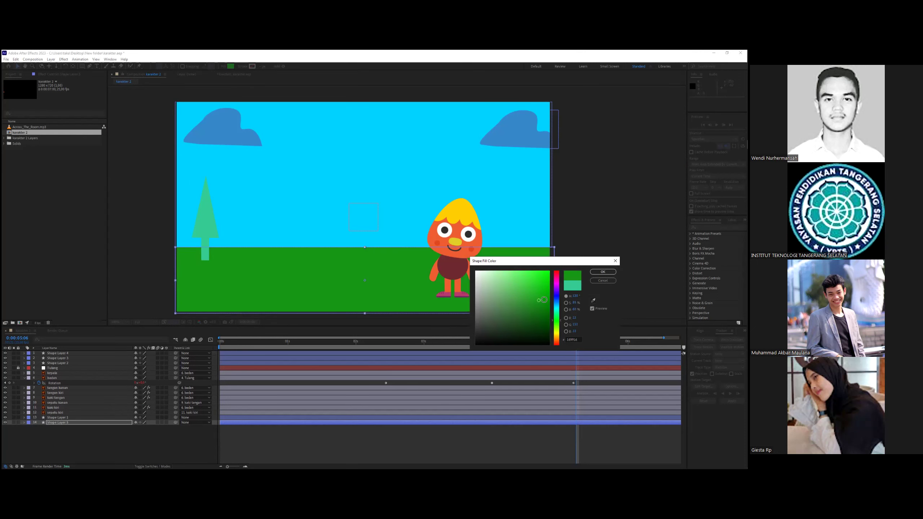
{"action": "left_click", "coordinate": [603, 272]}
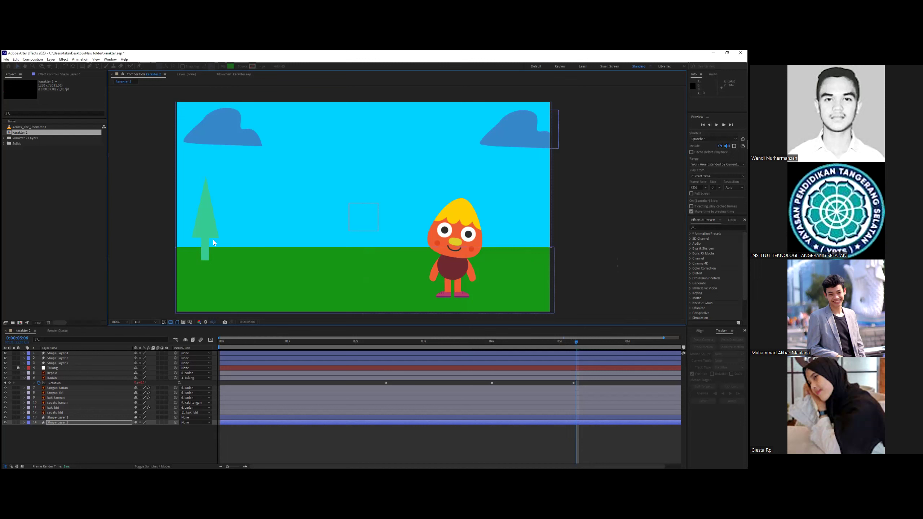
- Paste a copy of the tree, place it on the grass to the right of the character and scale it down
{"action": "left_click", "coordinate": [201, 223]}
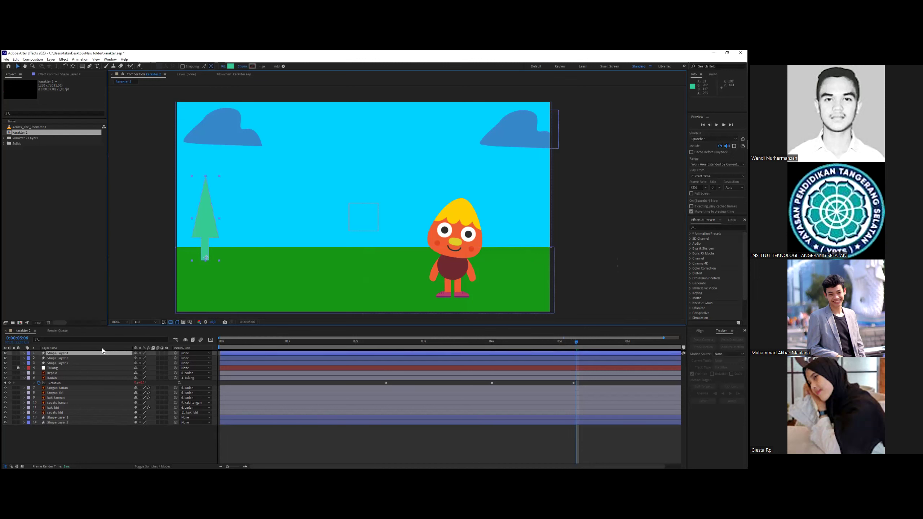
{"action": "key", "text": "ctrl+v"}
{"action": "left_click_drag", "start_coordinate": [219, 247], "coordinate": [519, 227]}
{"action": "key", "text": "shift+Down"}
{"action": "key", "text": "shift+Down"}
{"action": "key", "text": "shift+Right"}
{"action": "key", "text": "shift+Right"}
{"action": "key", "text": "shift+Right"}
{"action": "key", "text": "shift+Right"}
{"action": "key", "text": "Return"}
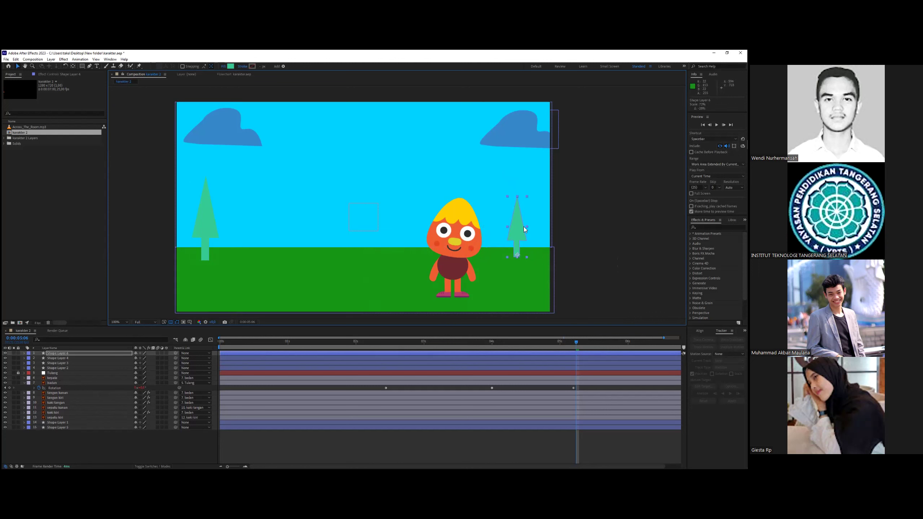
- Undo the smaller tree's move, then copy and paste it and place the copy between the large tree and the character
{"action": "left_click_drag", "start_coordinate": [520, 227], "coordinate": [329, 226]}
{"action": "key", "text": "ctrl+z"}
{"action": "left_click", "coordinate": [58, 353]}
{"action": "key", "text": "ctrl+c"}
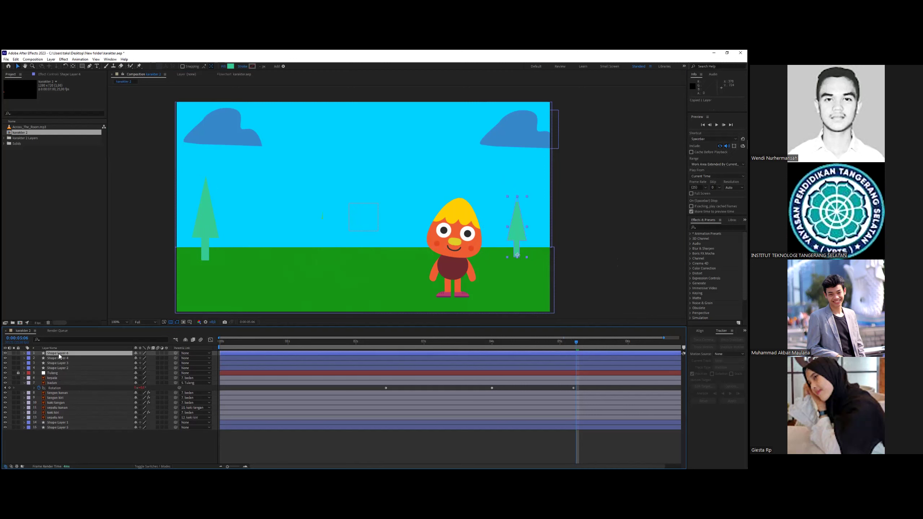
{"action": "key", "text": "ctrl+v"}
{"action": "left_click_drag", "start_coordinate": [515, 227], "coordinate": [284, 237]}
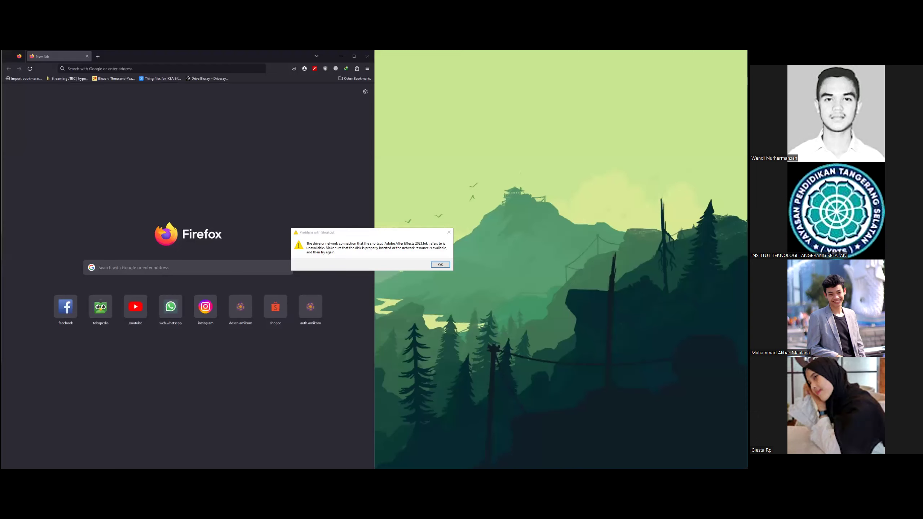
- Switch to Hard Disk Sentinel, move its window aside and check the health of the WDC and EM750AAA001 drives
{"action": "mouse_move", "coordinate": [739, 81]}
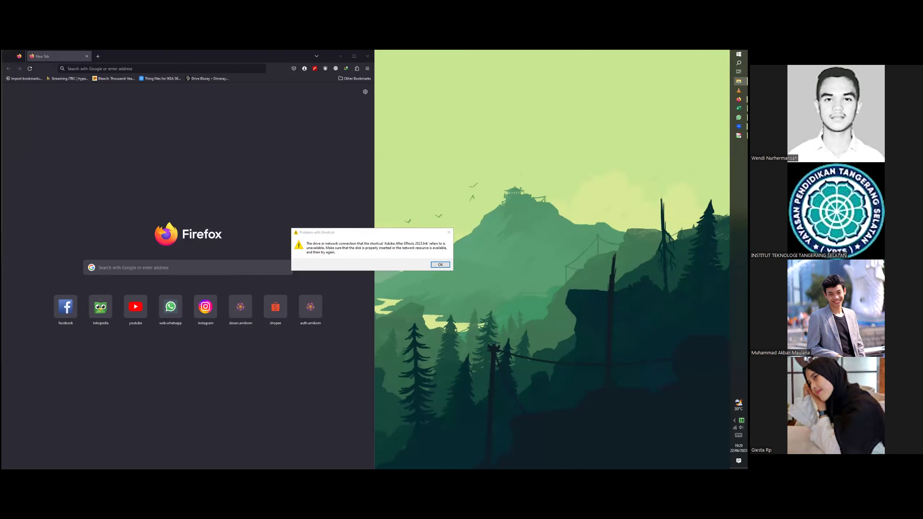
{"action": "left_click", "coordinate": [738, 81]}
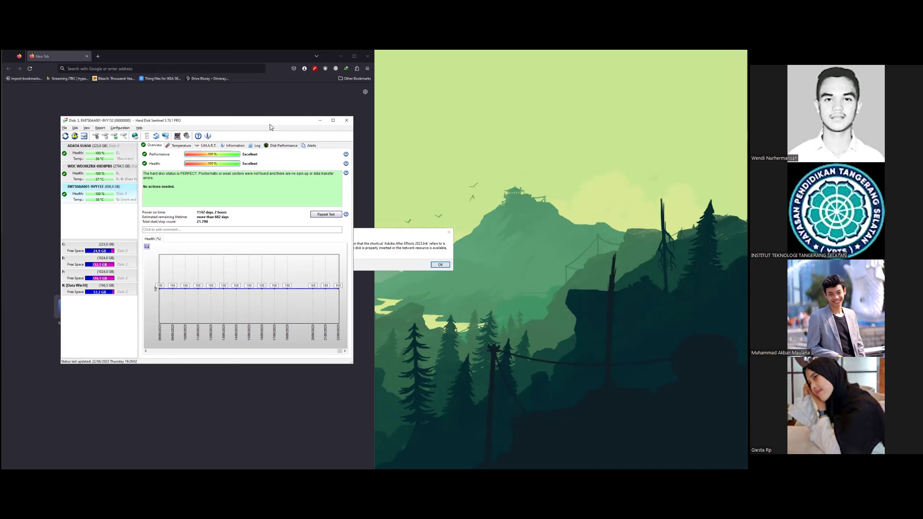
{"action": "left_click_drag", "start_coordinate": [269, 127], "coordinate": [592, 185]}
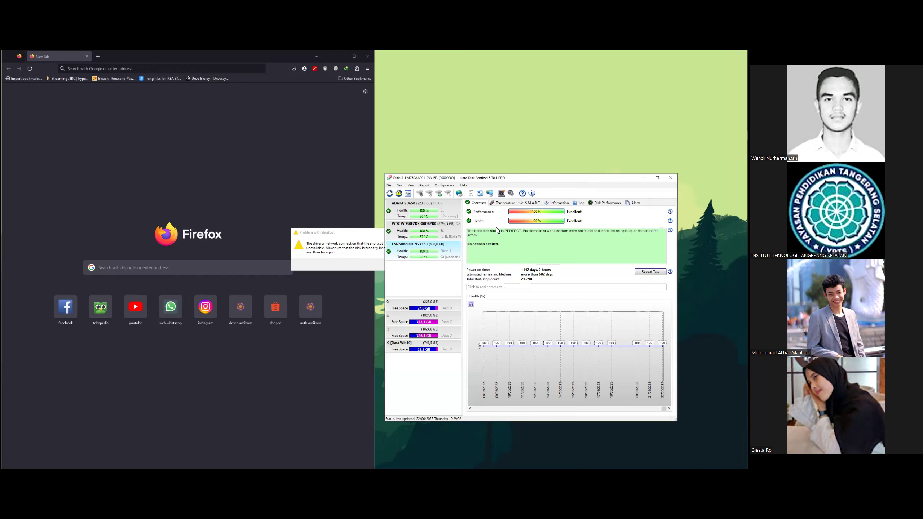
{"action": "left_click", "coordinate": [445, 235]}
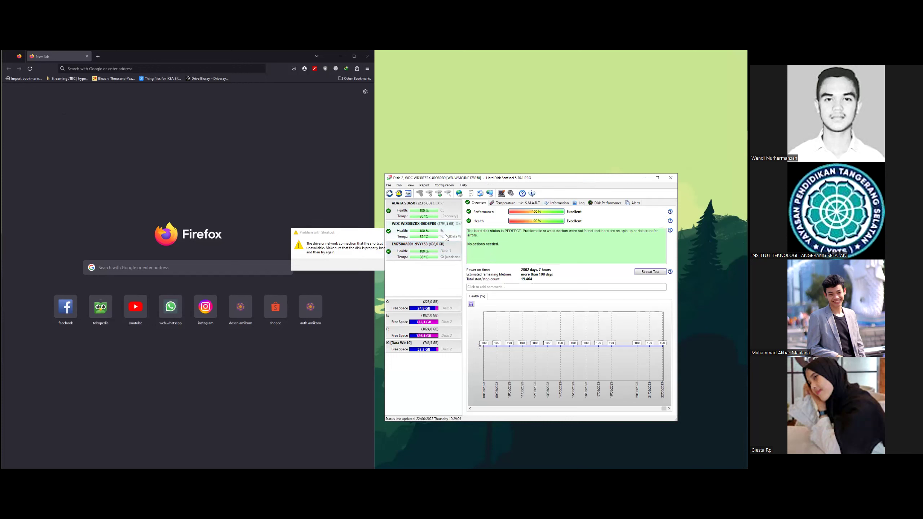
{"action": "left_click", "coordinate": [443, 254]}
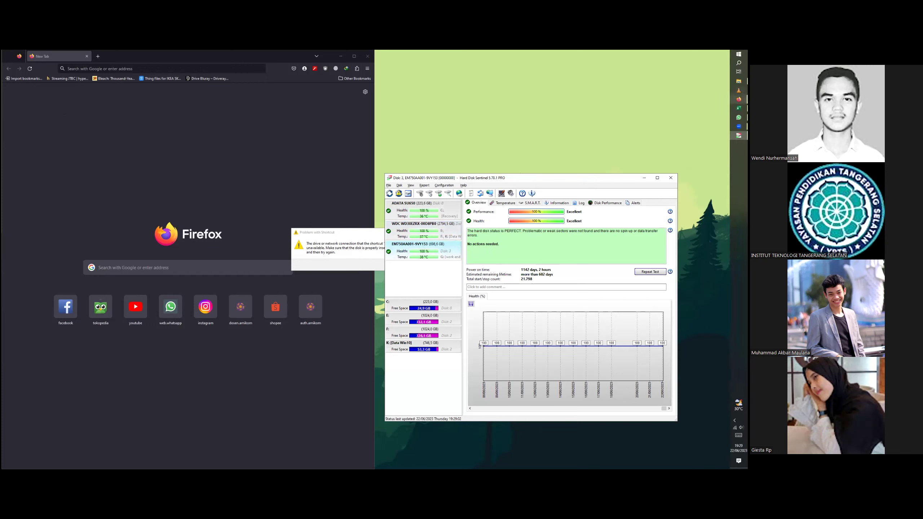
- Dismiss the shortcut problem dialog, try launching Adobe After Effects 2023 again and dismiss the repeated dialog
{"action": "left_click", "coordinate": [738, 81]}
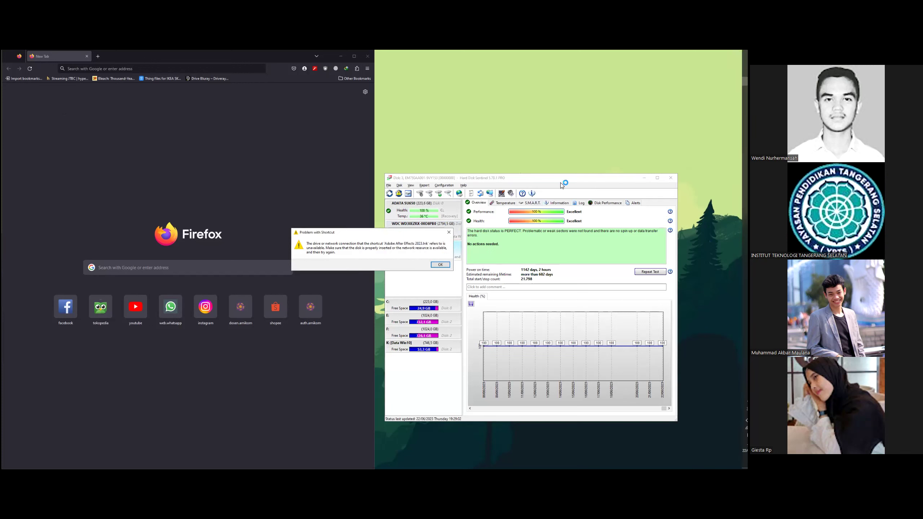
{"action": "left_click", "coordinate": [440, 264]}
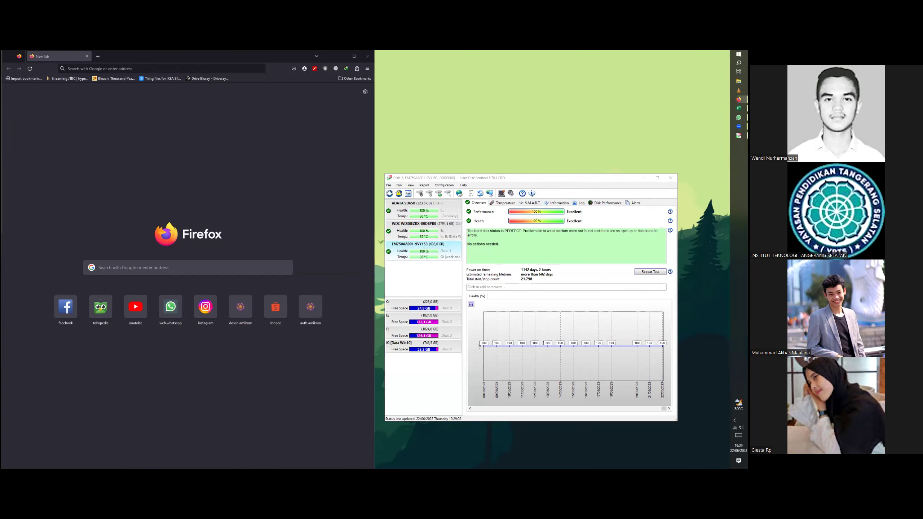
{"action": "left_click_drag", "start_coordinate": [56, 70], "coordinate": [2, 61]}
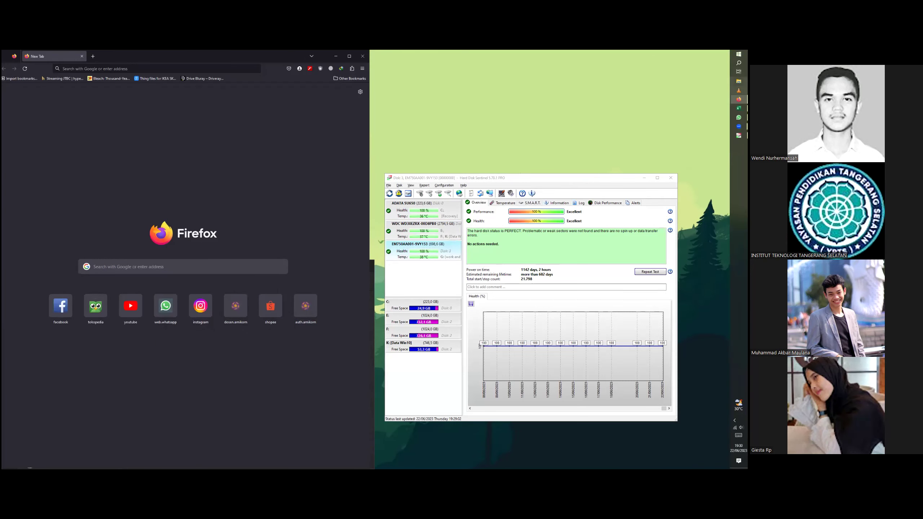
{"action": "left_click", "coordinate": [738, 53]}
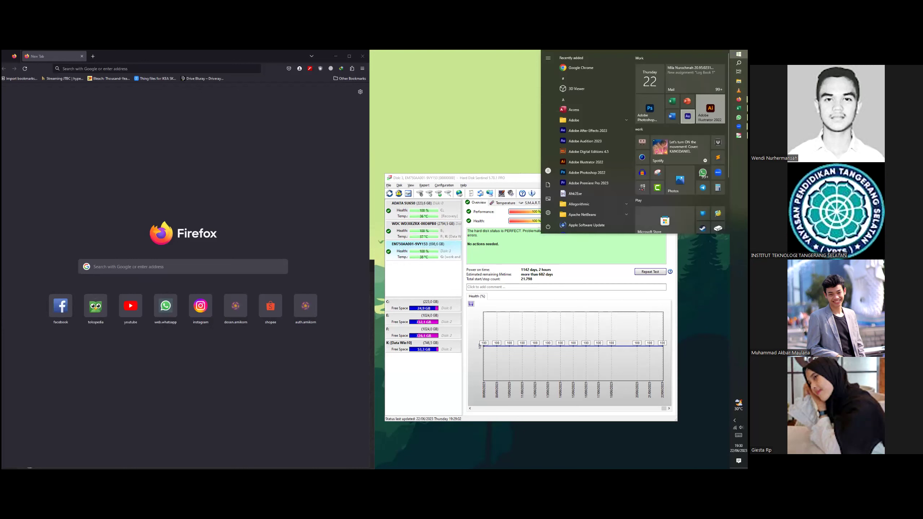
{"action": "left_click", "coordinate": [585, 131]}
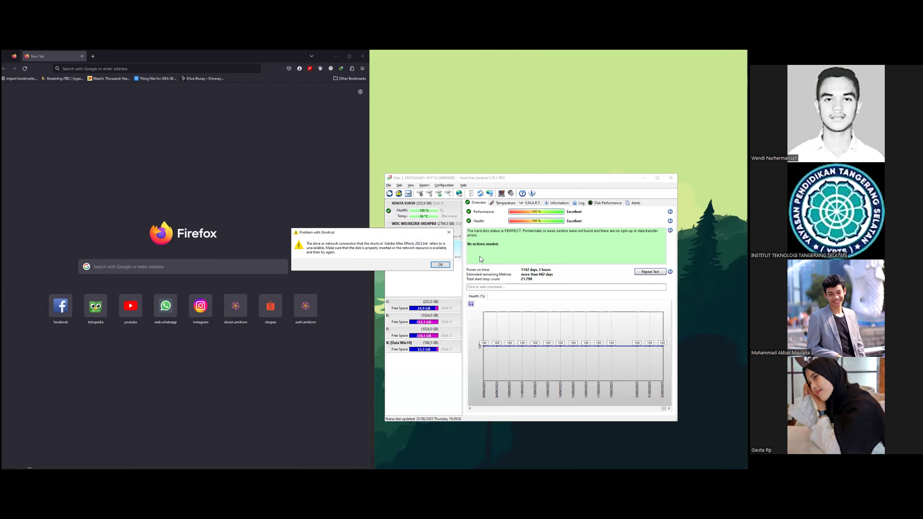
{"action": "left_click", "coordinate": [435, 264]}
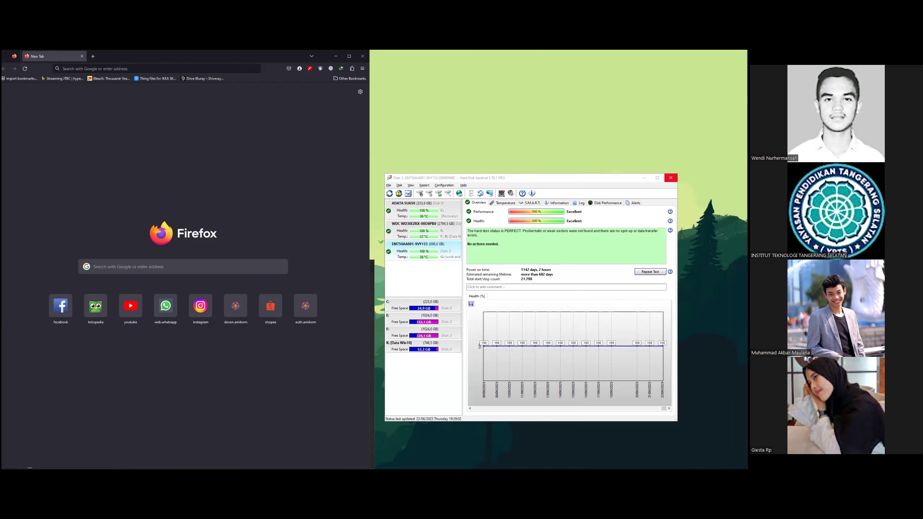
- Close Hard Disk Sentinel and widen the Firefox window to the full screen width
{"action": "left_click", "coordinate": [671, 177]}
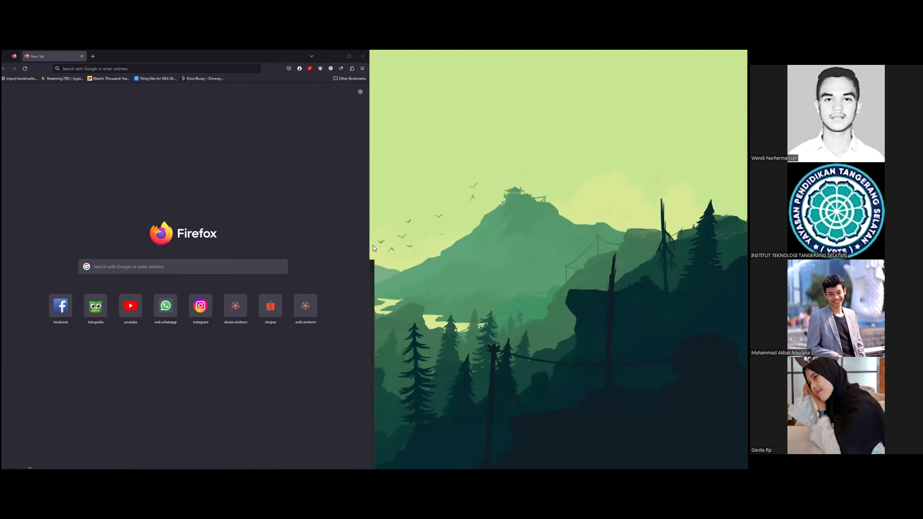
{"action": "left_click_drag", "start_coordinate": [371, 244], "coordinate": [747, 236]}
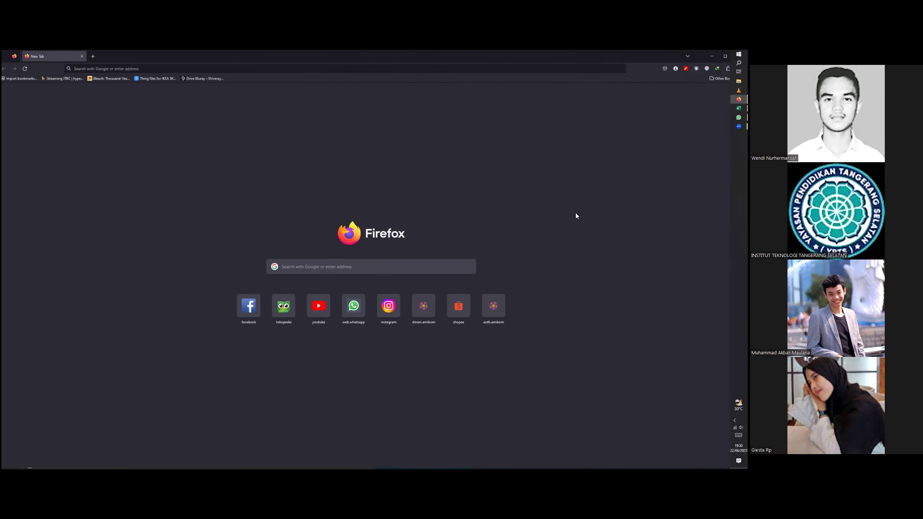
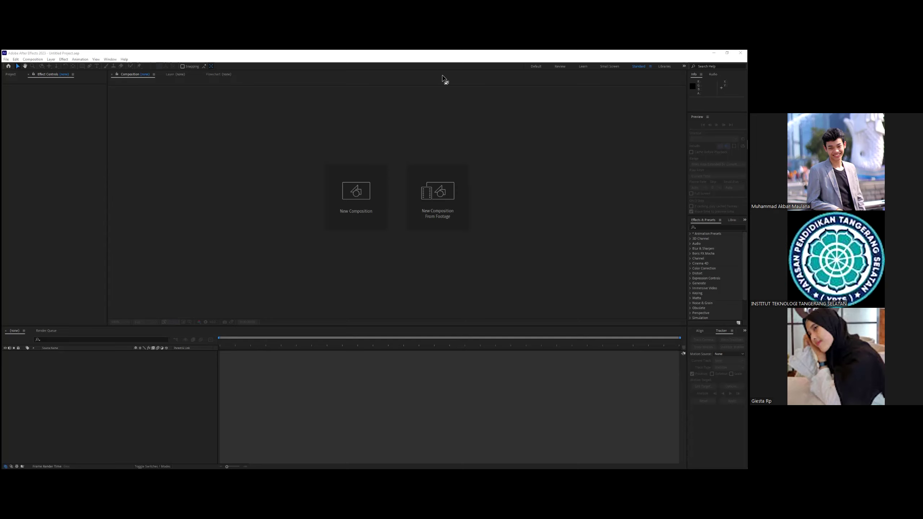
- Create a new composition with the Social Media Landscape 1280x720, 30 fps preset
{"action": "left_click", "coordinate": [301, 130]}
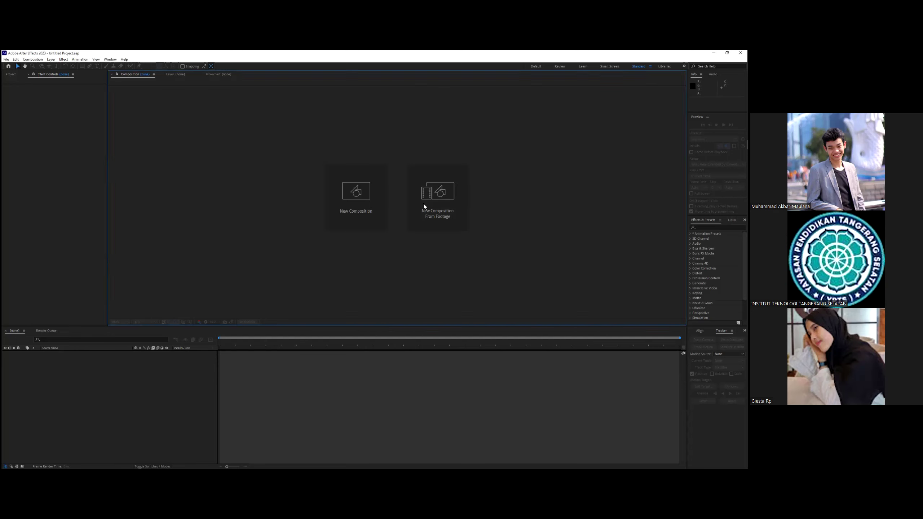
{"action": "left_click", "coordinate": [365, 196]}
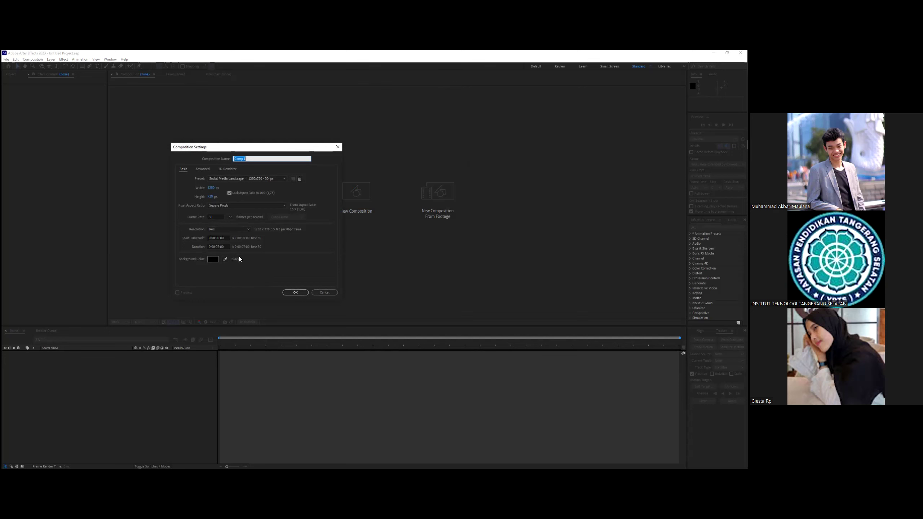
{"action": "left_click", "coordinate": [298, 293]}
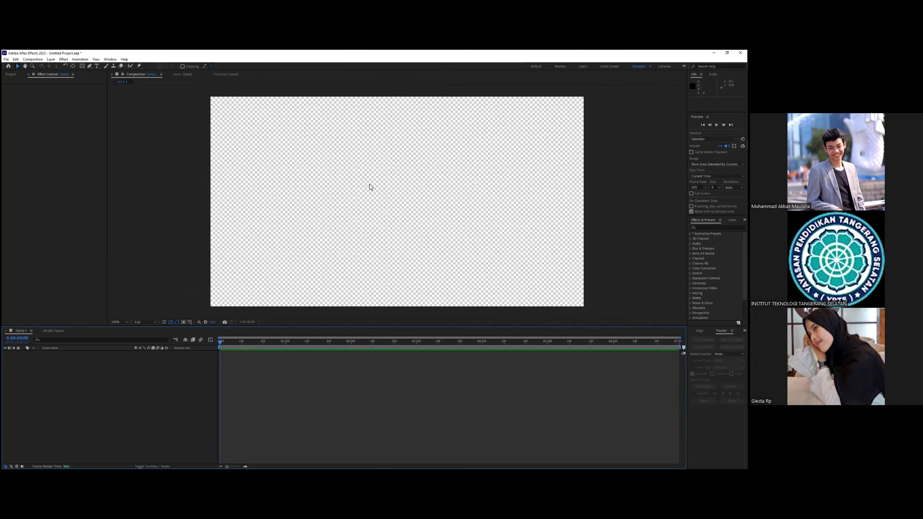
- Draw a red square to the left of the composition's centre and expand its rectangle path properties
{"action": "key", "text": "comma"}
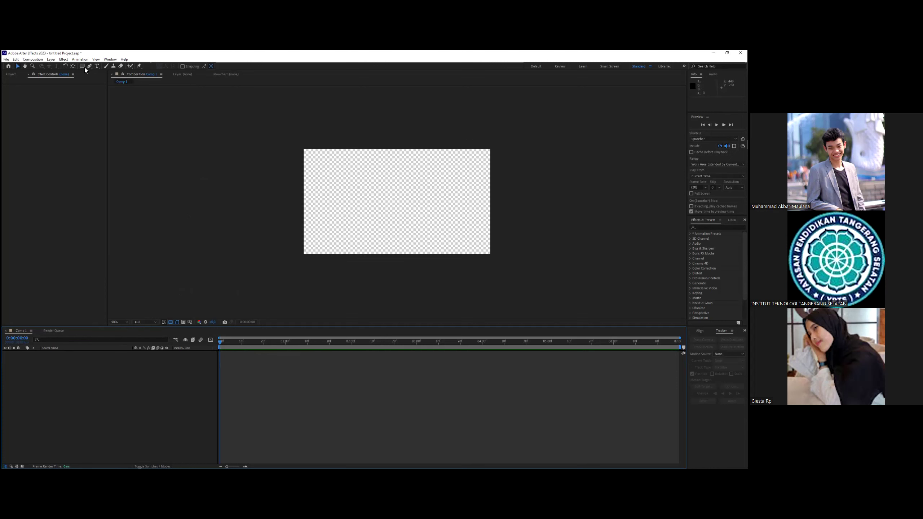
{"action": "left_click", "coordinate": [354, 198]}
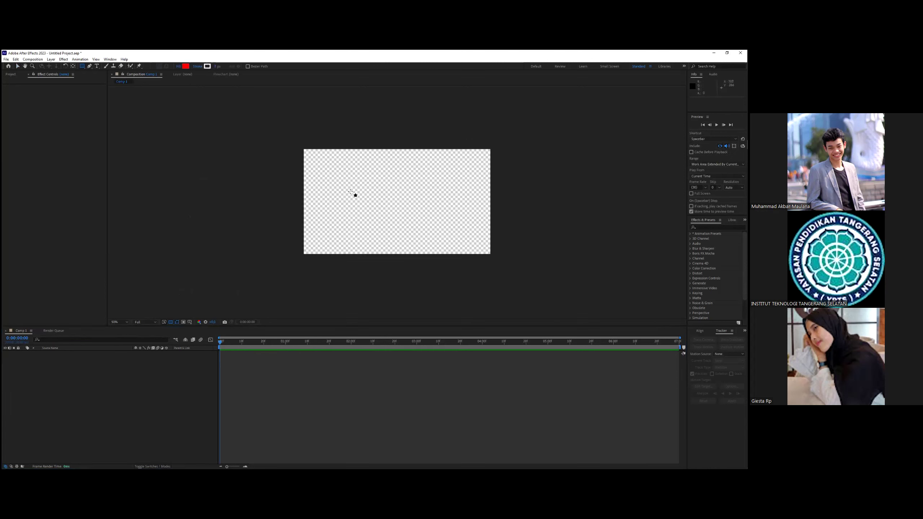
{"action": "left_click_drag", "start_coordinate": [355, 192], "coordinate": [370, 210]}
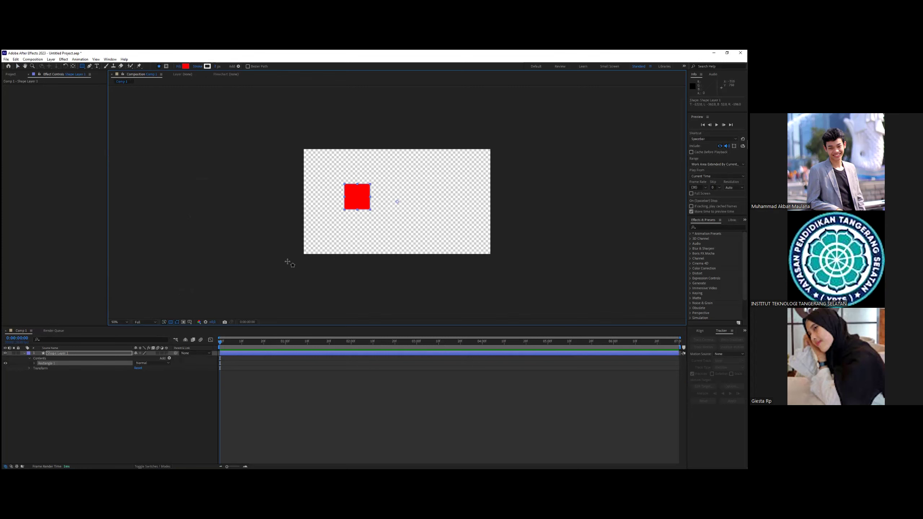
{"action": "left_click", "coordinate": [35, 363]}
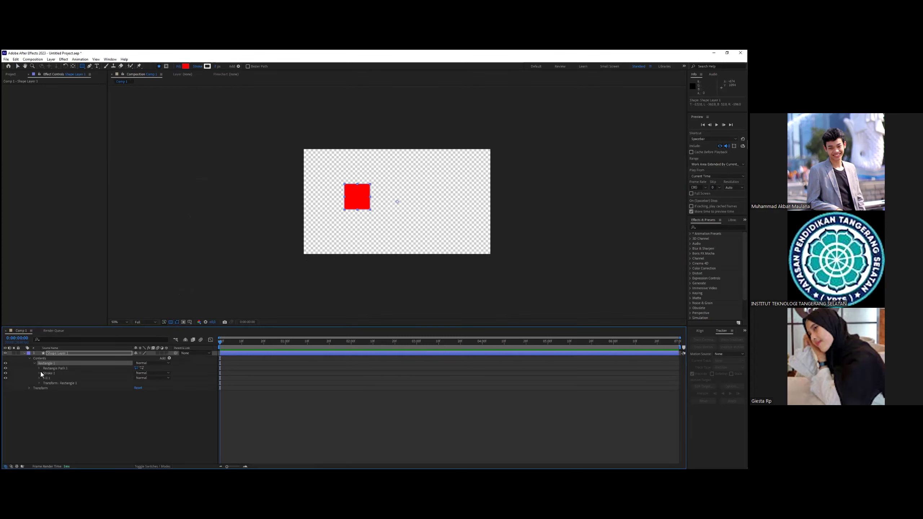
{"action": "left_click", "coordinate": [40, 368]}
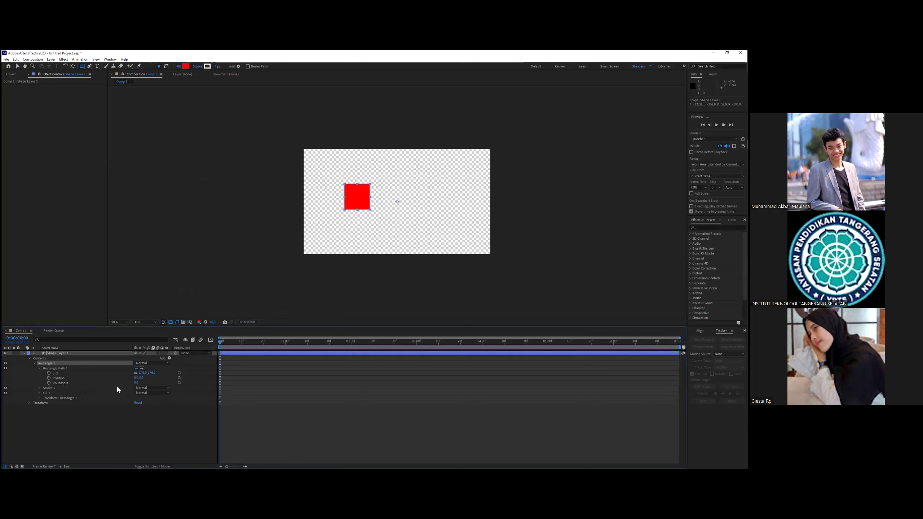
{"action": "left_click", "coordinate": [136, 383]}
- Move the shape layer's anchor point to the centre of the red square
{"action": "key", "text": "v"}
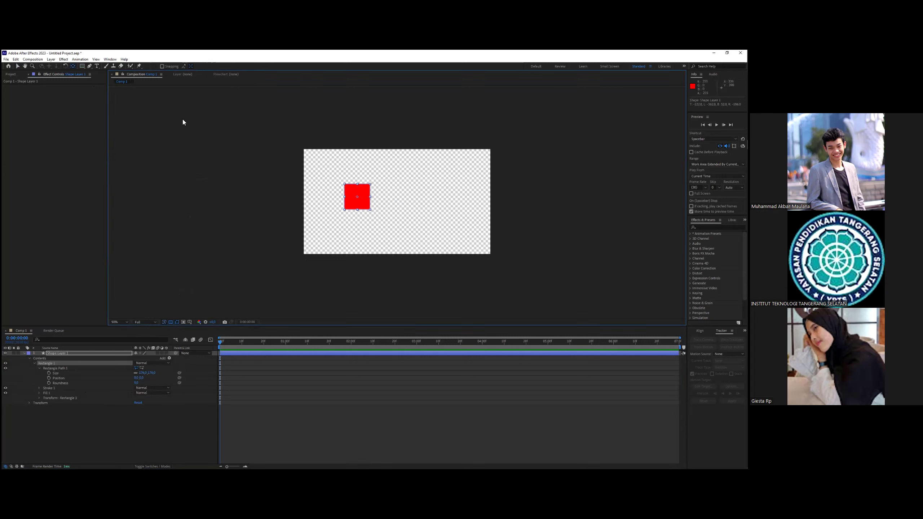
{"action": "left_click", "coordinate": [364, 208]}
{"action": "left_click", "coordinate": [357, 209]}
{"action": "key", "text": "y"}
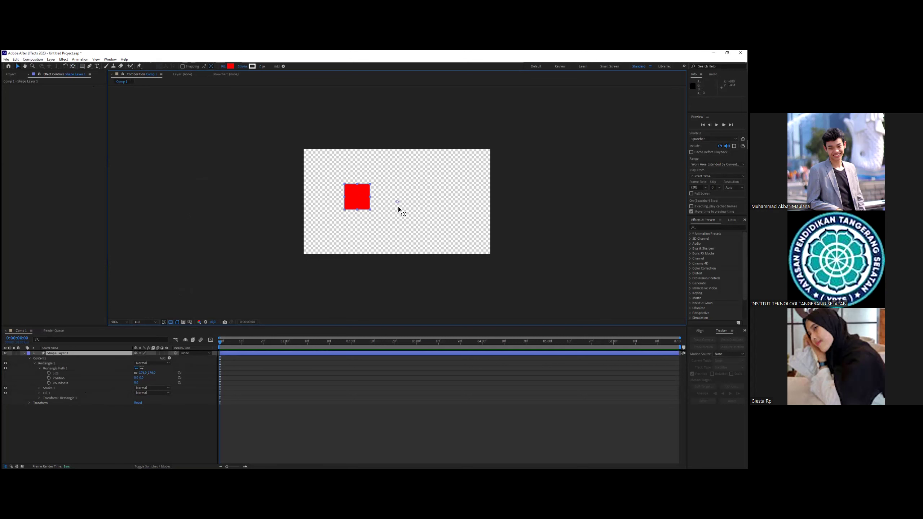
{"action": "left_click_drag", "start_coordinate": [358, 199], "coordinate": [355, 198]}
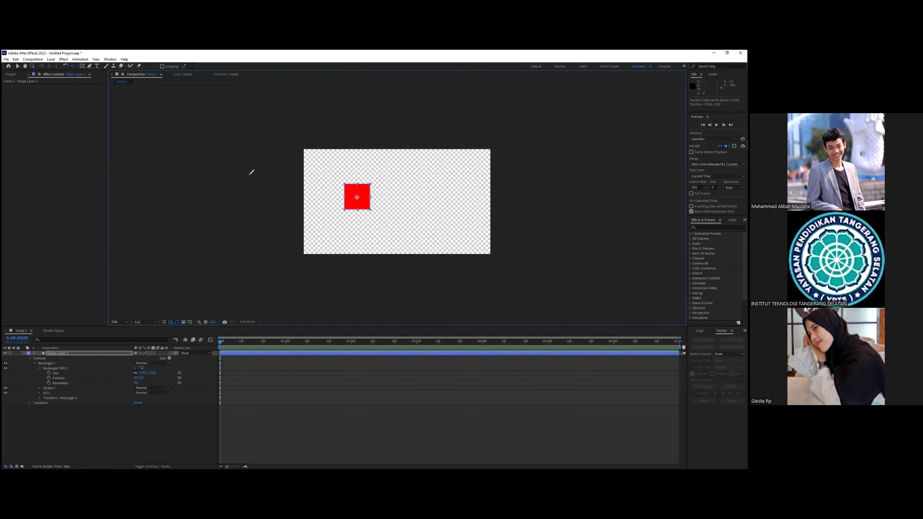
{"action": "mouse_move", "coordinate": [67, 343]}
{"action": "left_mouse_down"}
{"action": "mouse_move", "coordinate": [47, 413]}
{"action": "mouse_move", "coordinate": [85, 398]}
{"action": "mouse_move", "coordinate": [75, 348]}
{"action": "left_mouse_up"}
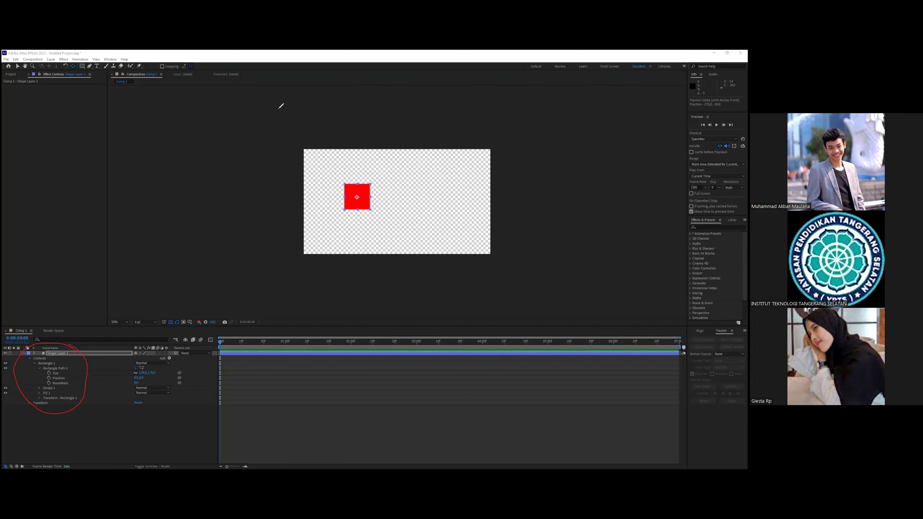
{"action": "left_click_drag", "start_coordinate": [70, 381], "coordinate": [84, 376]}
- Move the red square horizontally to the middle of the composition
{"action": "left_click", "coordinate": [17, 66]}
{"action": "left_click", "coordinate": [367, 209]}
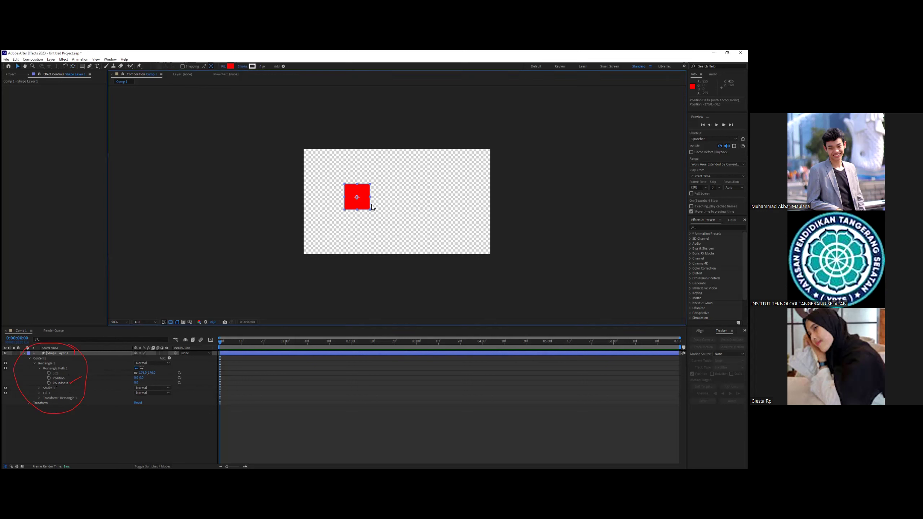
{"action": "left_click_drag", "start_coordinate": [363, 207], "coordinate": [401, 206]}
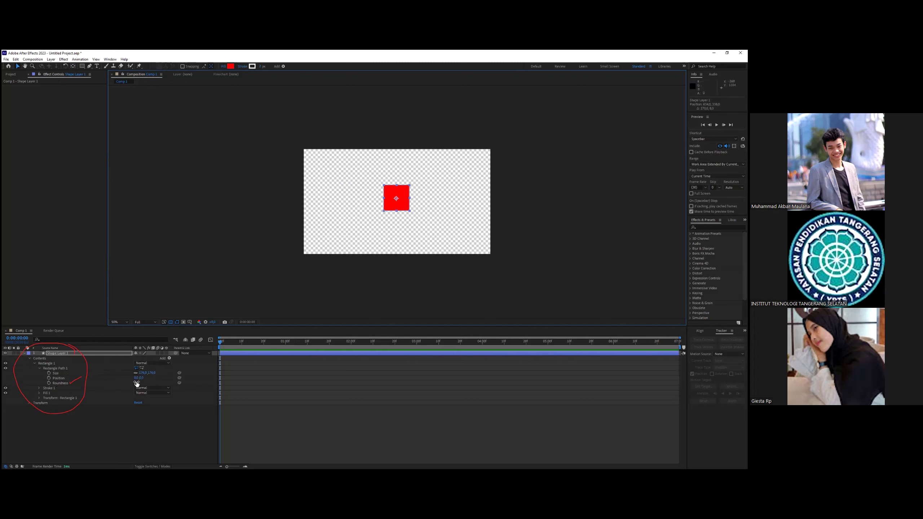
- Increase the rectangle path's roundness until the square is a full circle, and set its stroke to None
{"action": "left_click_drag", "start_coordinate": [171, 383], "coordinate": [277, 382]}
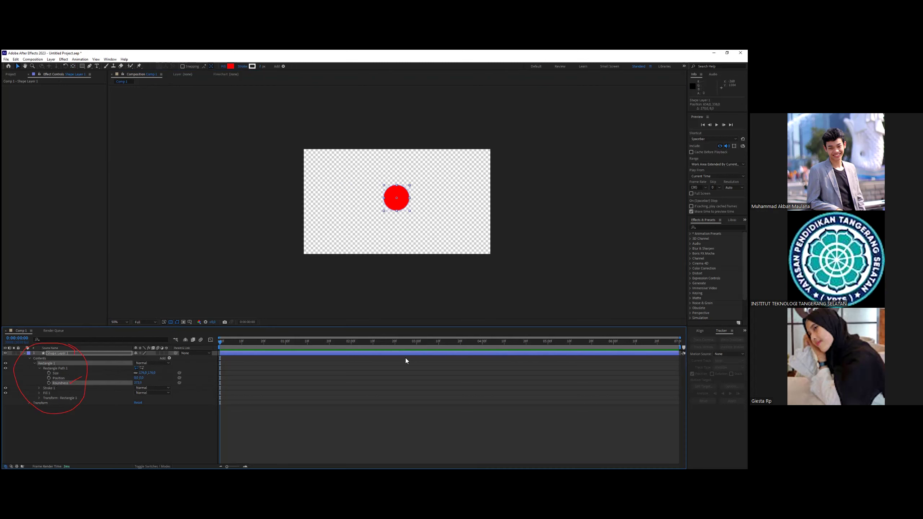
{"action": "left_click", "coordinate": [397, 210]}
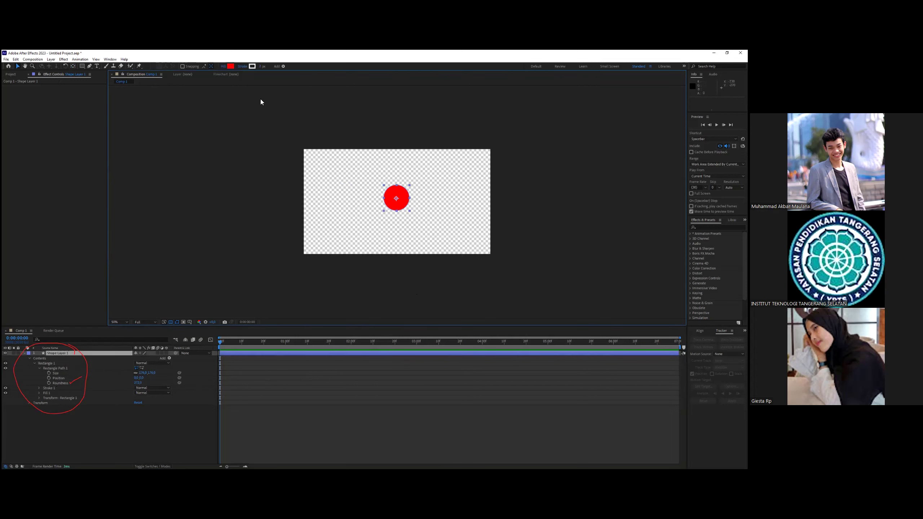
{"action": "left_click", "coordinate": [242, 66]}
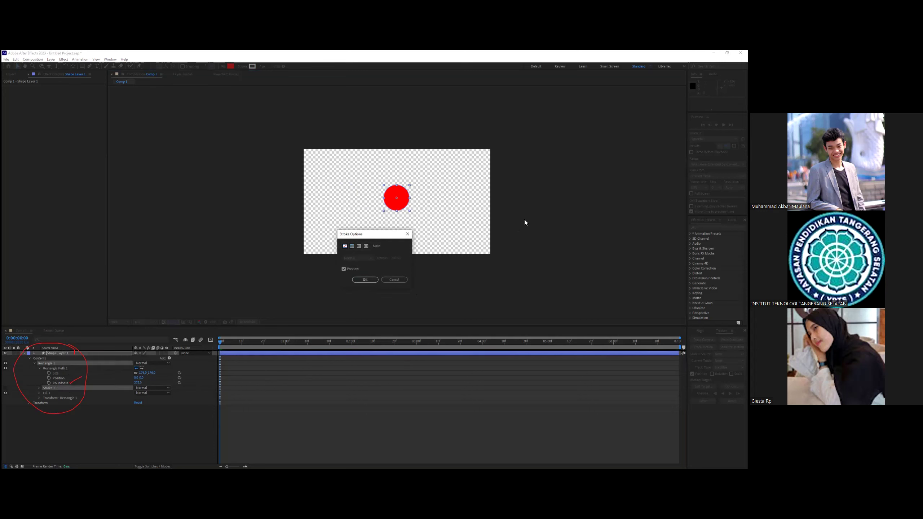
{"action": "key", "text": "Return"}
- Shrink the circle, place it just above the composition frame, and set its first Position keyframe at 0:00:00:00
{"action": "left_click_drag", "start_coordinate": [405, 207], "coordinate": [400, 140]}
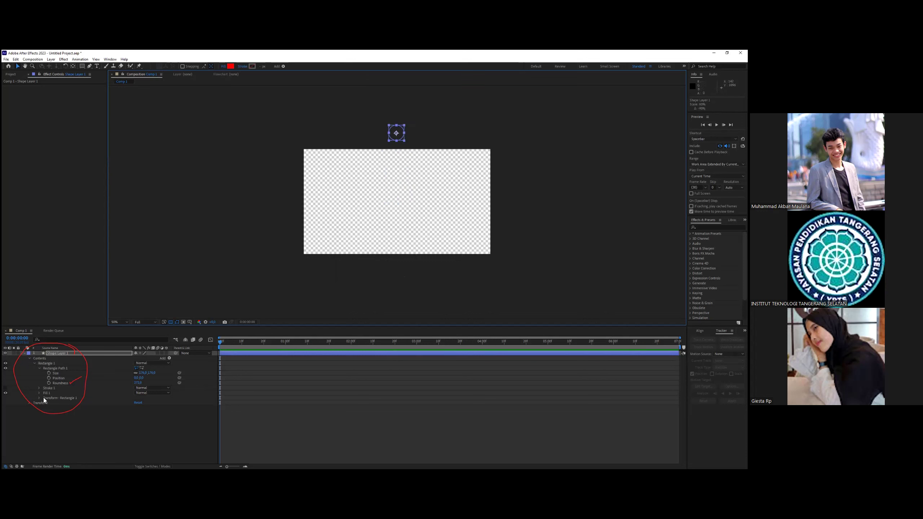
{"action": "key", "text": "p"}
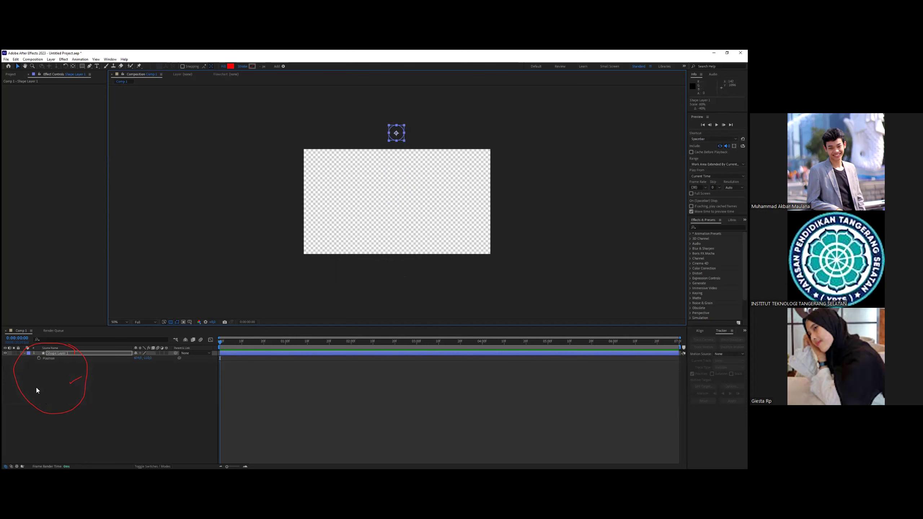
{"action": "left_click", "coordinate": [40, 358]}
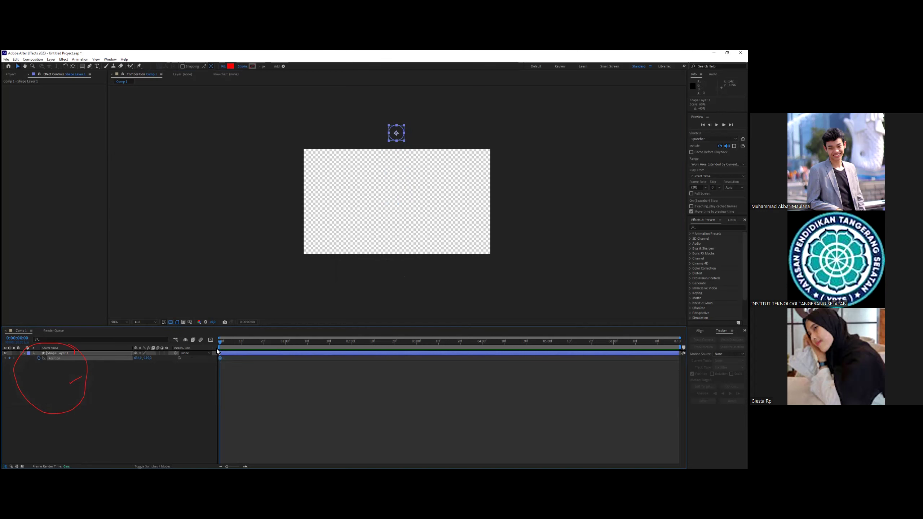
- At frame 15, move the circle straight down to the lower part of the composition to add a Position keyframe
{"action": "left_click", "coordinate": [22, 339]}
{"action": "key", "text": "End"}
{"action": "type", "text": "1"}
{"action": "key", "text": "Return"}
{"action": "left_click", "coordinate": [18, 338]}
{"action": "type", "text": "15"}
{"action": "key", "text": "Return"}
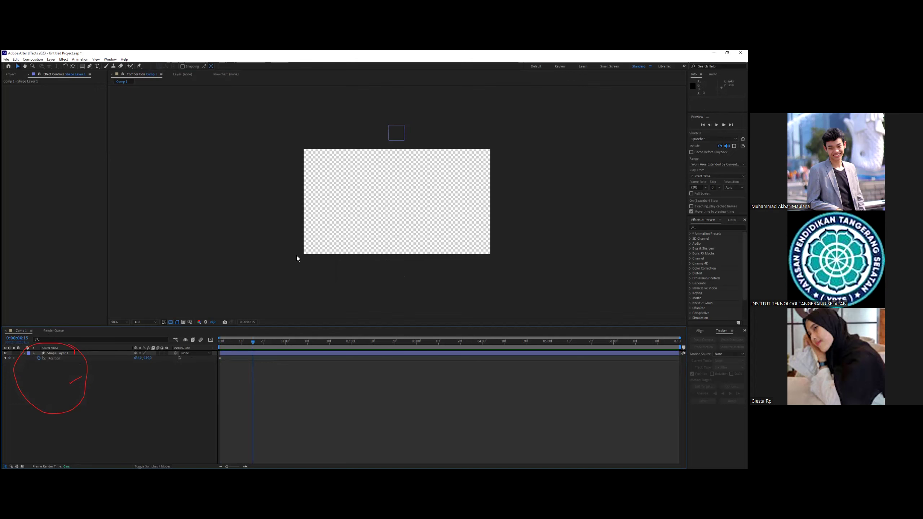
{"action": "left_click_drag", "start_coordinate": [398, 132], "coordinate": [406, 244]}
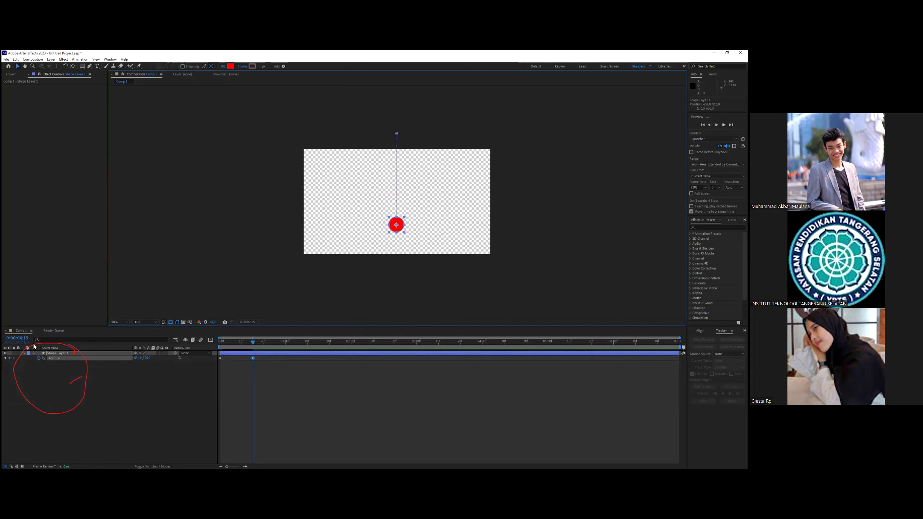
- At 0:00:01:00, raise the circle to the upper part of the composition as a Position keyframe for the first bounce
{"action": "left_click", "coordinate": [21, 336]}
{"action": "type", "text": "100"}
{"action": "key", "text": "Return"}
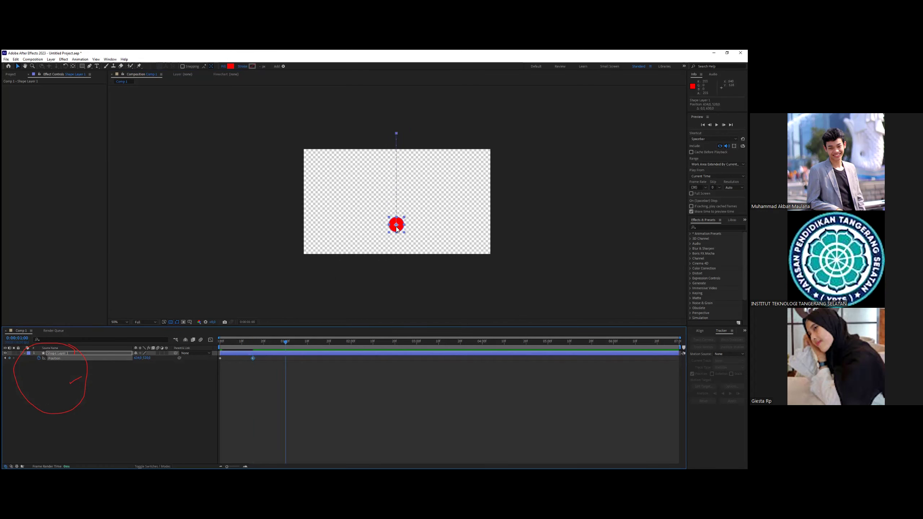
{"action": "left_click_drag", "start_coordinate": [397, 224], "coordinate": [397, 183]}
- Copy the frame 15 Position keyframe and paste it at 0:00:01:15 to bring the ball back down
{"action": "left_click", "coordinate": [21, 338]}
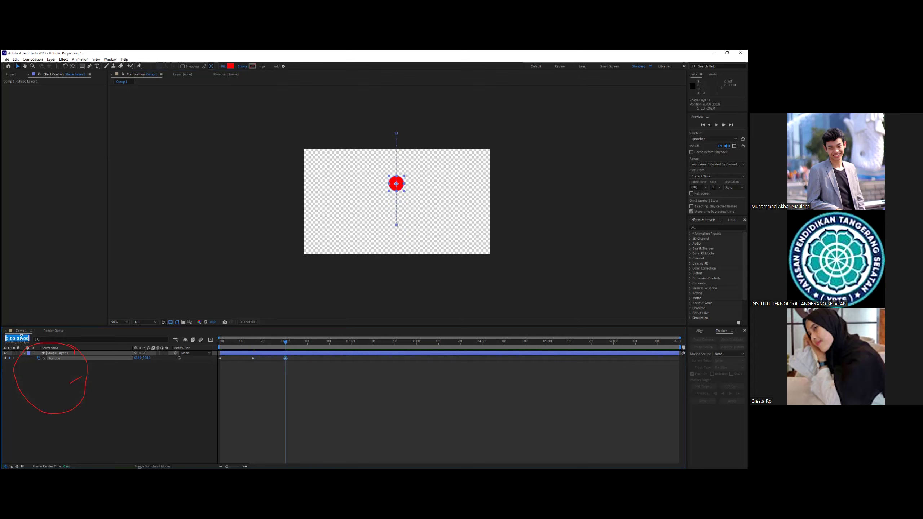
{"action": "type", "text": "4"}
{"action": "key", "text": "Return"}
{"action": "left_click", "coordinate": [253, 358]}
{"action": "key", "text": "ctrl+c"}
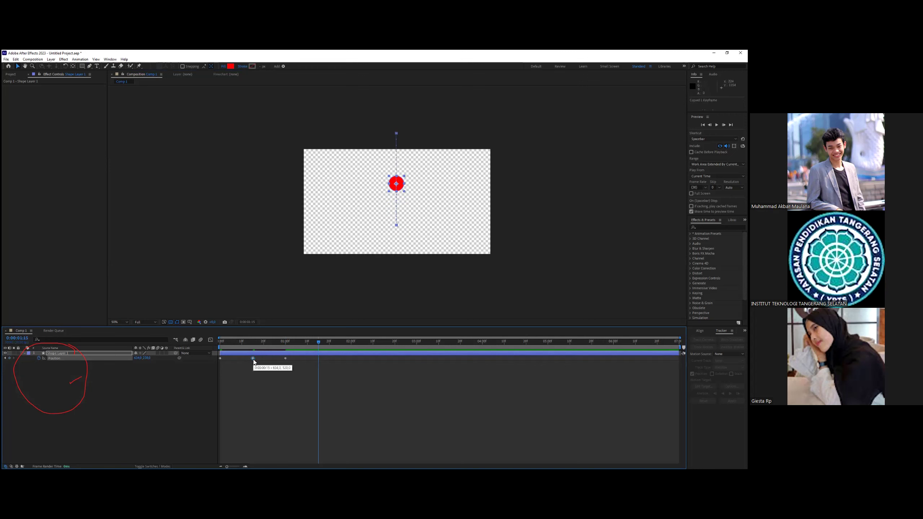
{"action": "key", "text": "ctrl+v"}
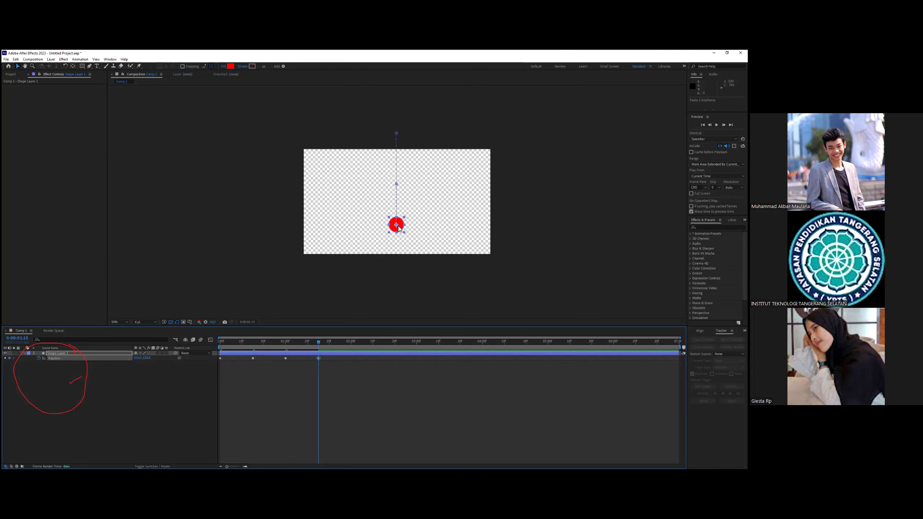
- At 0:00:02:00, raise the circle to mid-height for a lower second bounce and deselect the layer
{"action": "key", "text": "alt+shift+j"}
{"action": "type", "text": "60"}
{"action": "key", "text": "Return"}
{"action": "left_click_drag", "start_coordinate": [396, 219], "coordinate": [397, 195]}
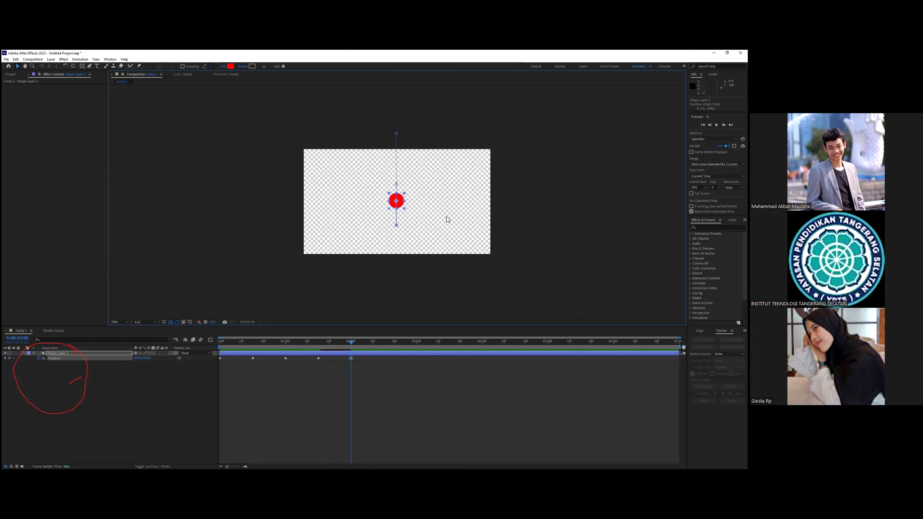
{"action": "left_click", "coordinate": [553, 250]}
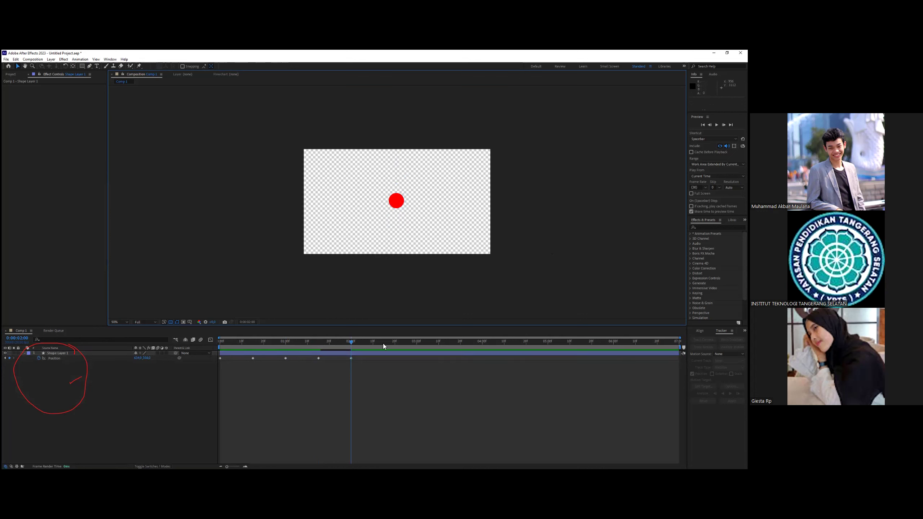
- Trim the work area to end just after 2 seconds and preview the bouncing ball animation
{"action": "left_click_drag", "start_coordinate": [679, 347], "coordinate": [357, 346]}
{"action": "key", "text": "space"}
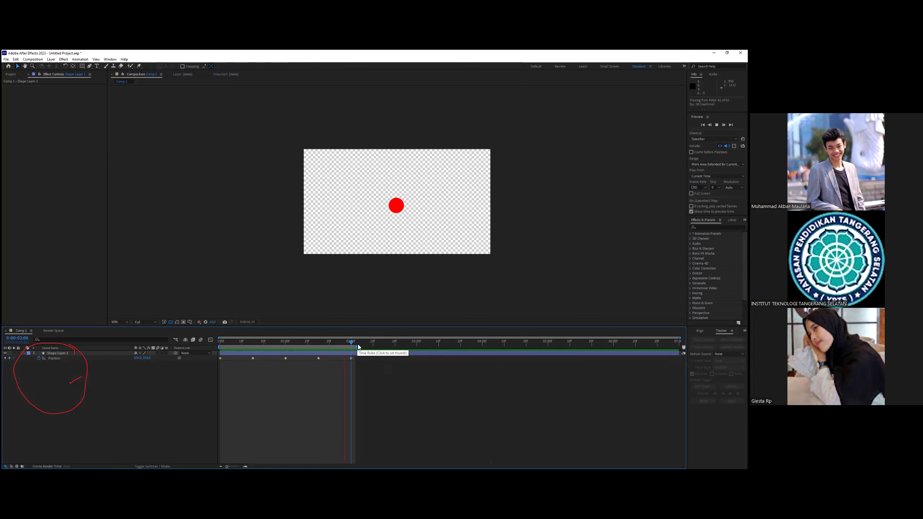
{"action": "key", "text": "space"}
{"action": "key", "text": "space"}
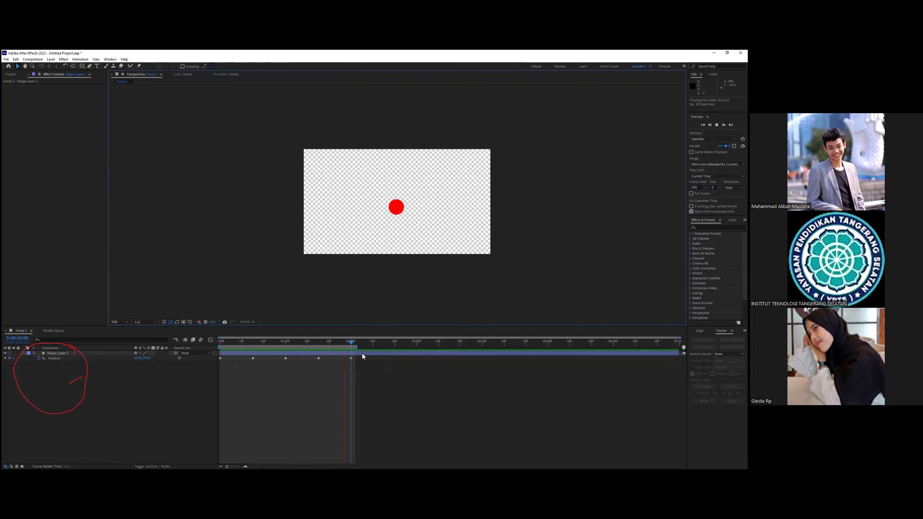
{"action": "key", "text": "space"}
{"action": "key", "text": "space"}
{"action": "key", "text": "space"}
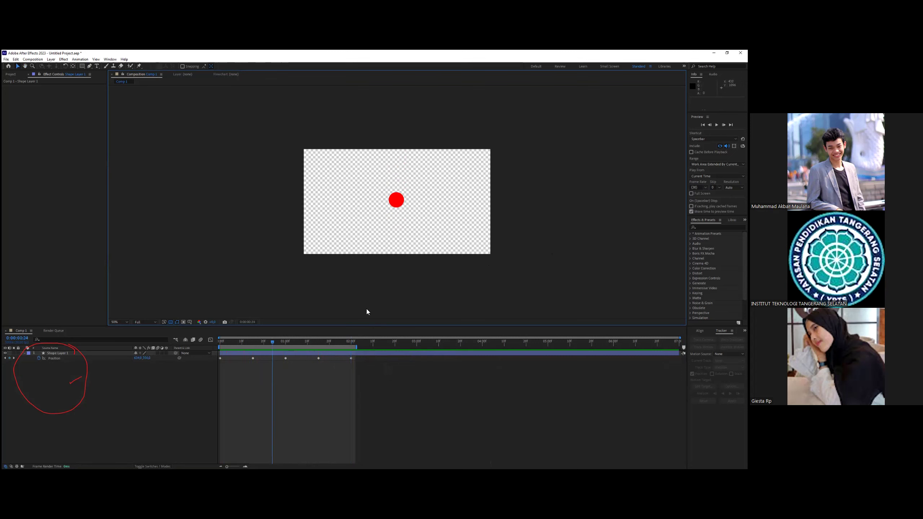
- Reveal the ball layer's transform properties, unlink the Scale proportions and add a Scale keyframe at 0:00:00:00
{"action": "left_click", "coordinate": [400, 201]}
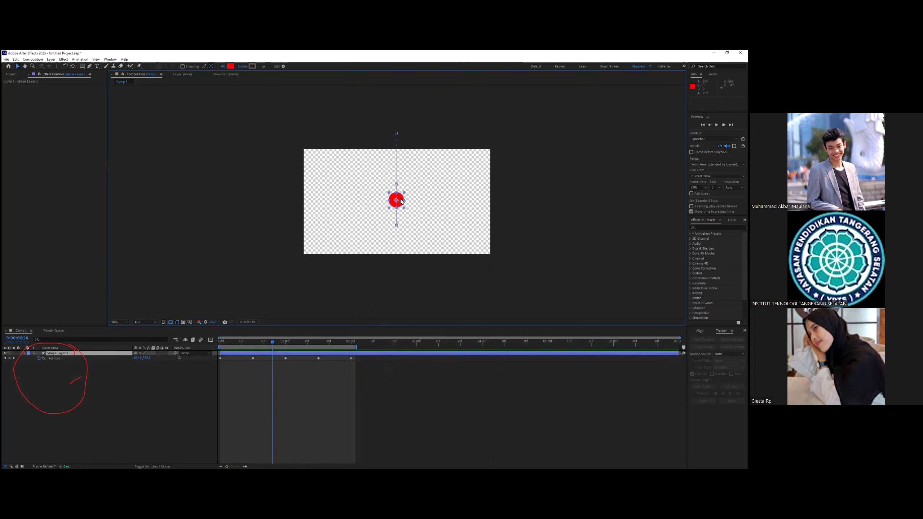
{"action": "left_click", "coordinate": [236, 343]}
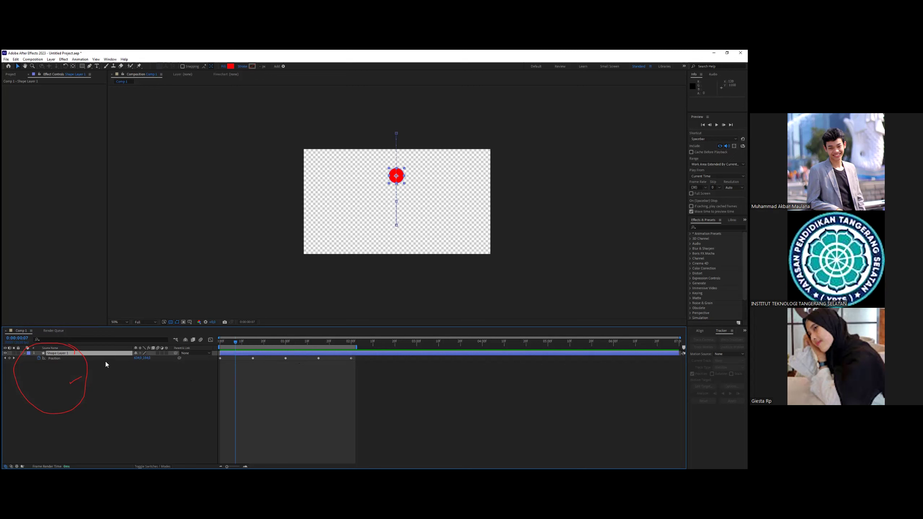
{"action": "left_click", "coordinate": [25, 353]}
{"action": "left_click", "coordinate": [25, 353]}
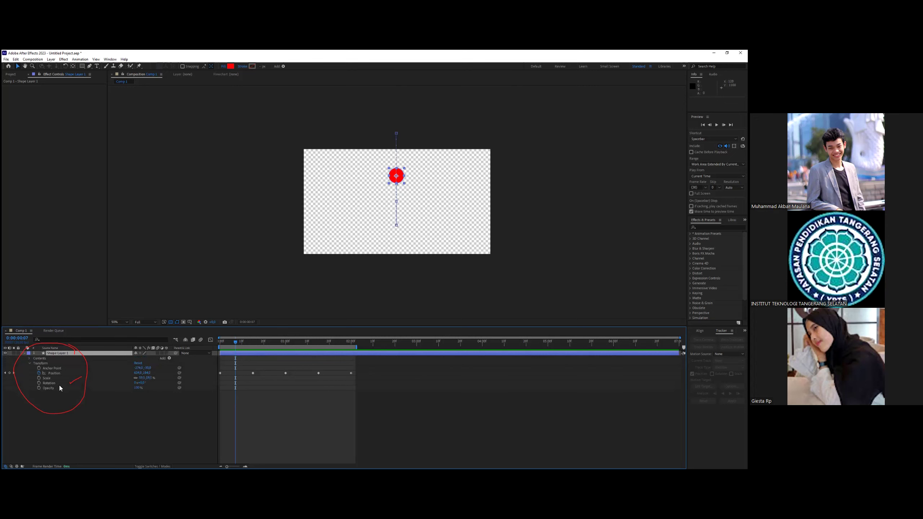
{"action": "left_click", "coordinate": [135, 378]}
{"action": "left_click_drag", "start_coordinate": [236, 344], "coordinate": [211, 342]}
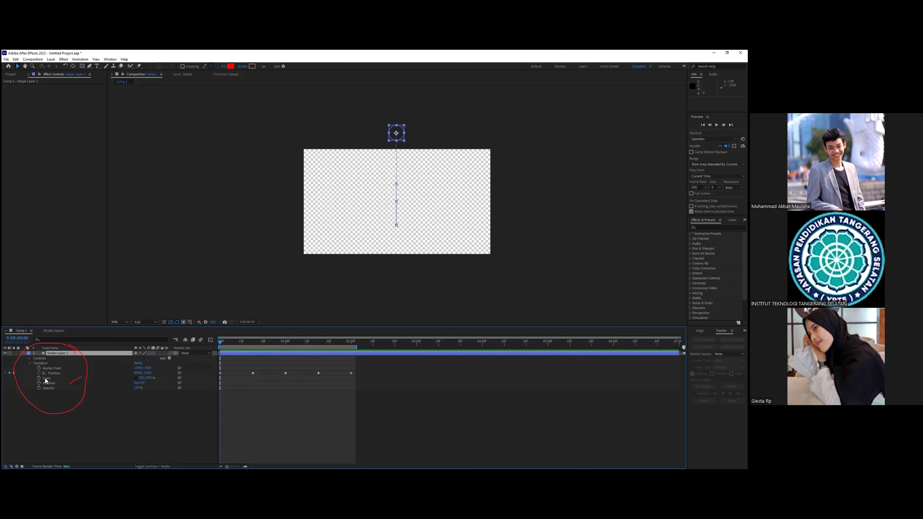
{"action": "key", "text": "alt+shift+s"}
- At 0:00:00:07, narrow the ball horizontally with a Scale keyframe so it stretches into a tall oval
{"action": "left_click", "coordinate": [237, 344]}
{"action": "key", "text": "Page_Up"}
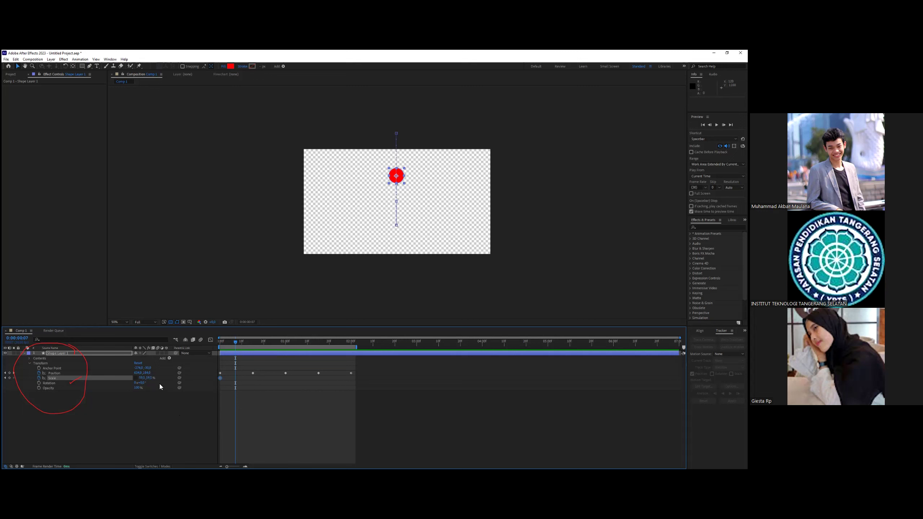
{"action": "left_click_drag", "start_coordinate": [152, 378], "coordinate": [130, 378]}
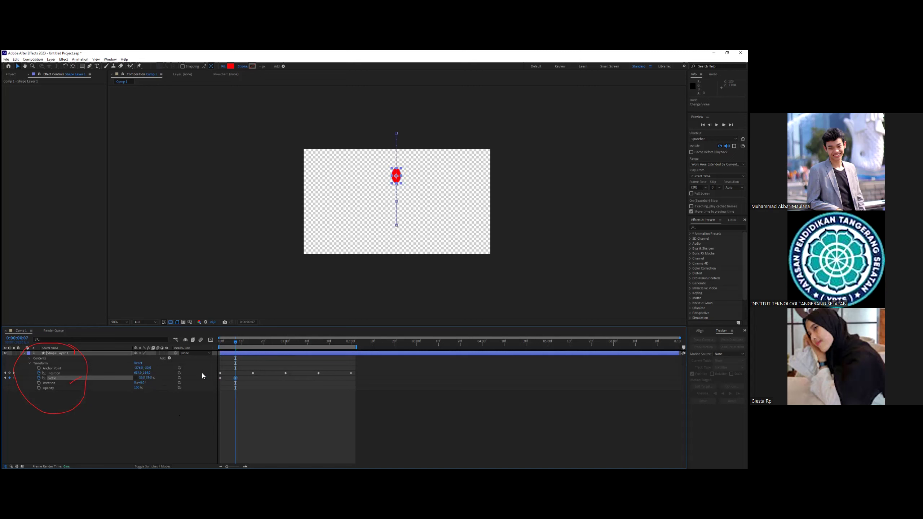
- At 0:00:00:15, restore the ball's full width and reduce its vertical scale to squash it into a flat oval
{"action": "left_click_drag", "start_coordinate": [237, 342], "coordinate": [253, 344]}
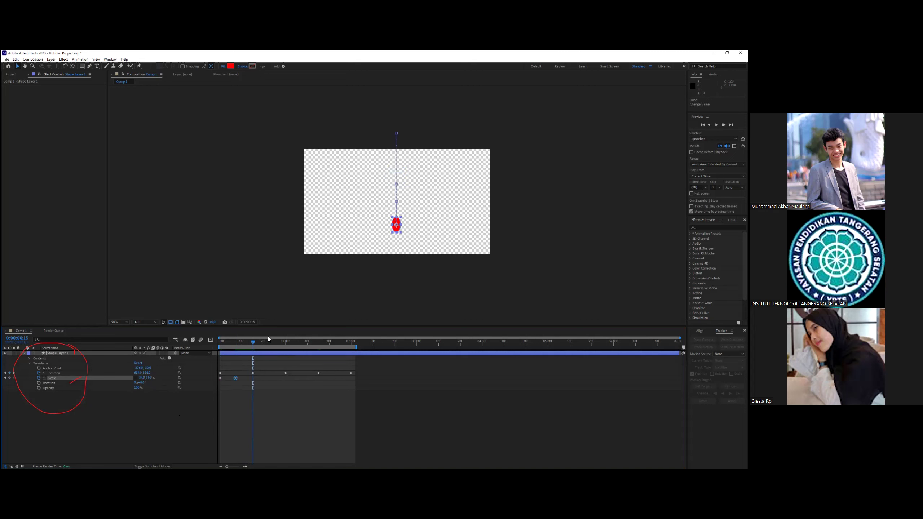
{"action": "left_click_drag", "start_coordinate": [148, 378], "coordinate": [156, 380]}
{"action": "key", "text": "ctrl+z"}
{"action": "left_click", "coordinate": [151, 378]}
{"action": "key", "text": "ctrl+c"}
{"action": "key", "text": "shift+Tab"}
{"action": "key", "text": "ctrl+v"}
{"action": "key", "text": "Return"}
{"action": "left_click", "coordinate": [150, 378]}
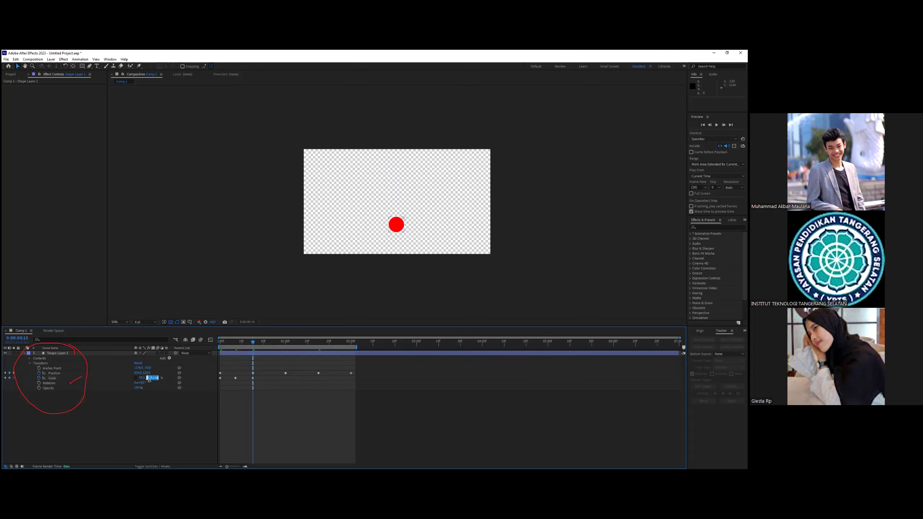
{"action": "key", "text": "Return"}
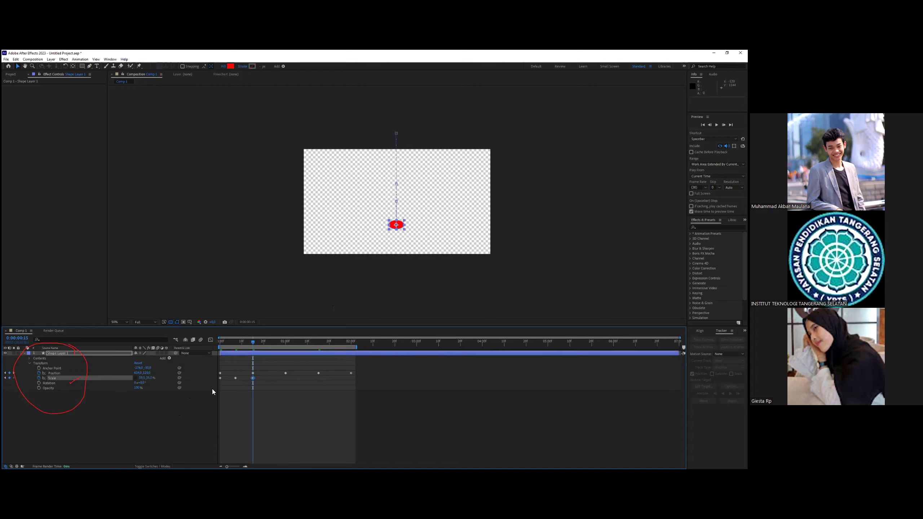
- Set the ball's horizontal Scale to 35% at the 0:00:00:07 keyframe
{"action": "left_click", "coordinate": [236, 342]}
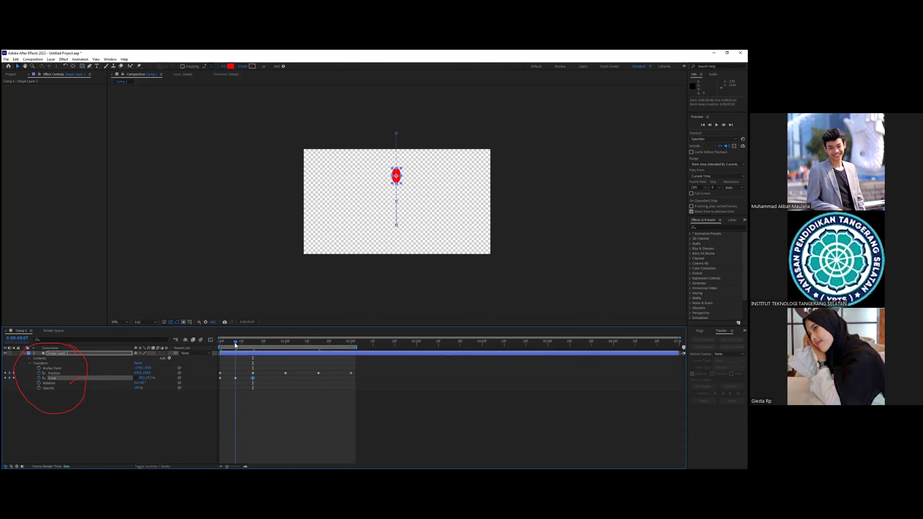
{"action": "type", "text": "35"}
{"action": "key", "text": "Return"}
- Copy the stretch and squash Scale keyframes at frames 7 and 15 and paste them starting at 0:00:00:22
{"action": "left_click_drag", "start_coordinate": [233, 375], "coordinate": [254, 381]}
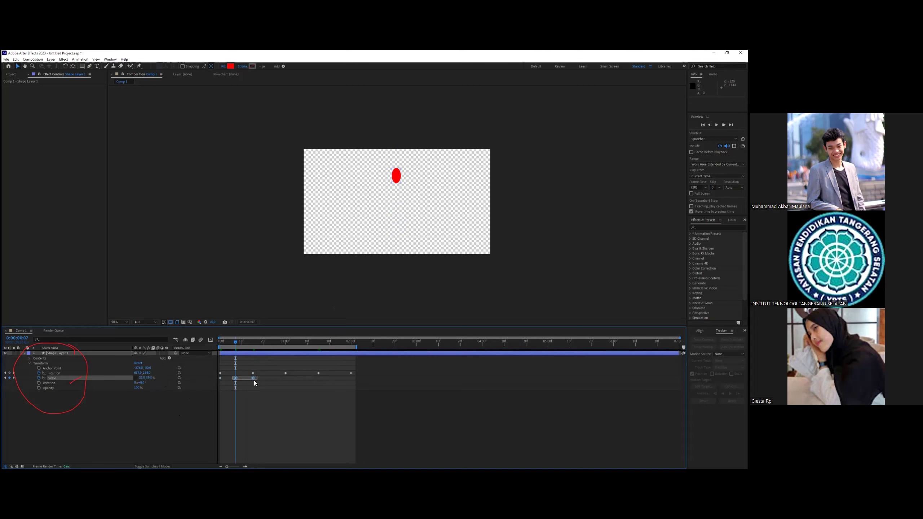
{"action": "key", "text": "ctrl+c"}
{"action": "left_click", "coordinate": [266, 344]}
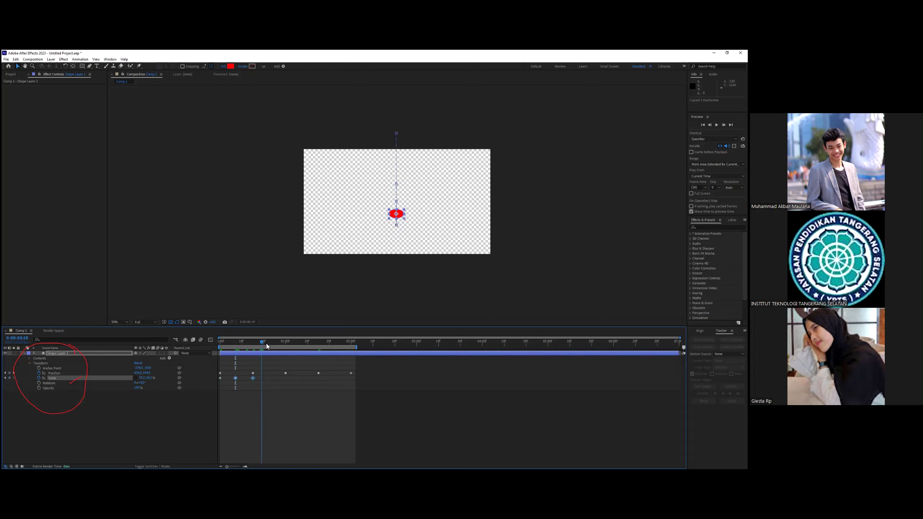
{"action": "left_click", "coordinate": [269, 344]}
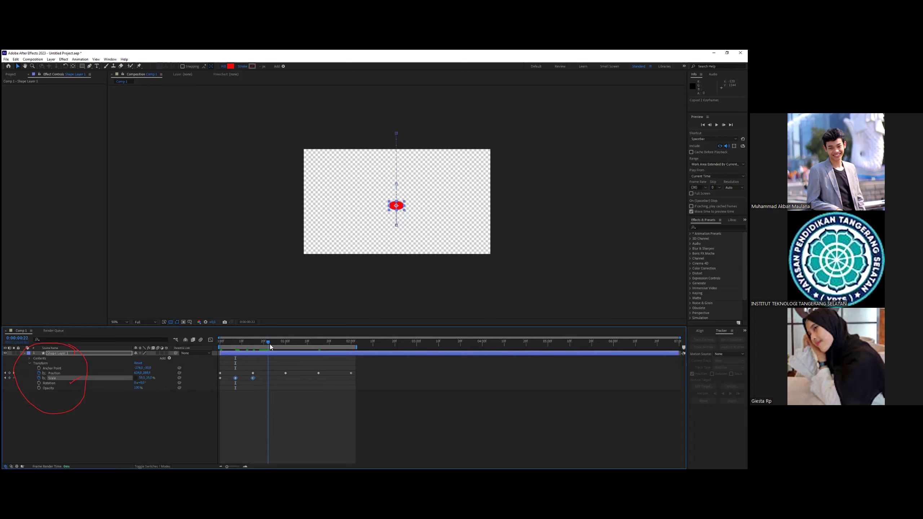
{"action": "key", "text": "ctrl+v"}
- Paste the Scale keyframe pair at 0:00:01:07 and 0:00:01:23, and shift the last pair one frame earlier
{"action": "left_click_drag", "start_coordinate": [270, 342], "coordinate": [300, 343]}
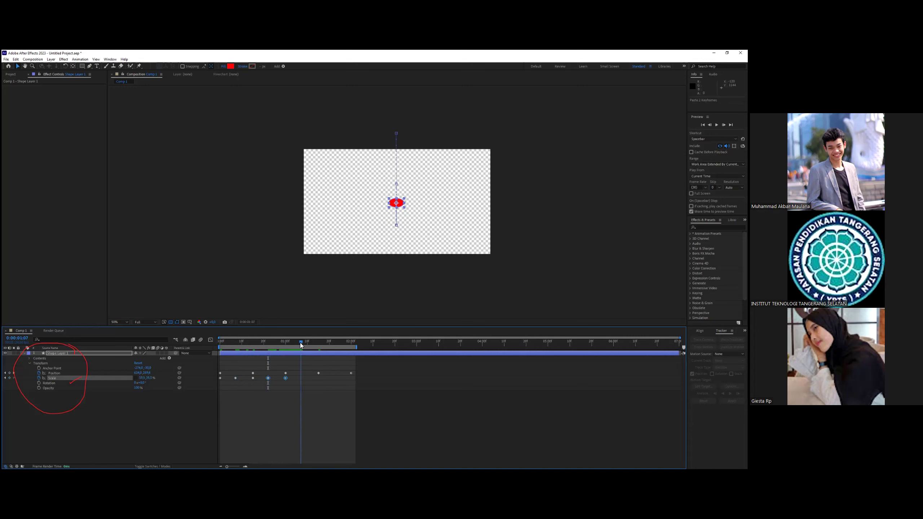
{"action": "key", "text": "ctrl+v"}
{"action": "key", "text": "Page_Down"}
{"action": "left_click_drag", "start_coordinate": [321, 343], "coordinate": [334, 345]}
{"action": "key", "text": "ctrl+v"}
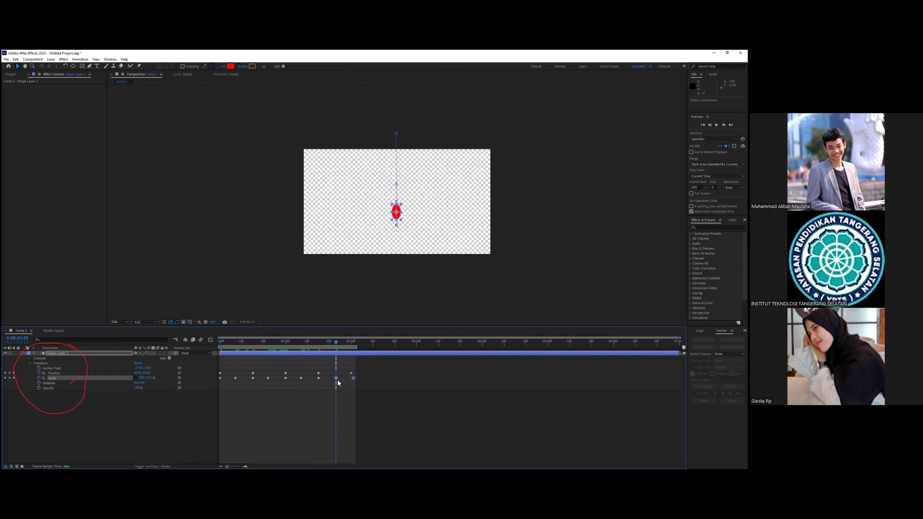
{"action": "left_click_drag", "start_coordinate": [335, 378], "coordinate": [333, 379]}
{"action": "left_click", "coordinate": [334, 342]}
- Preview the squash-and-stretch bounce from the start of the composition
{"action": "key", "text": "Home"}
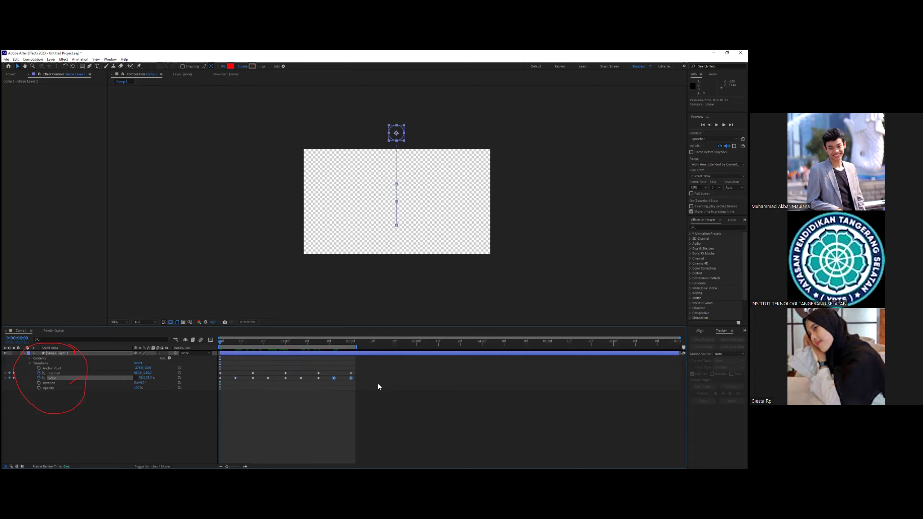
{"action": "left_click", "coordinate": [379, 386]}
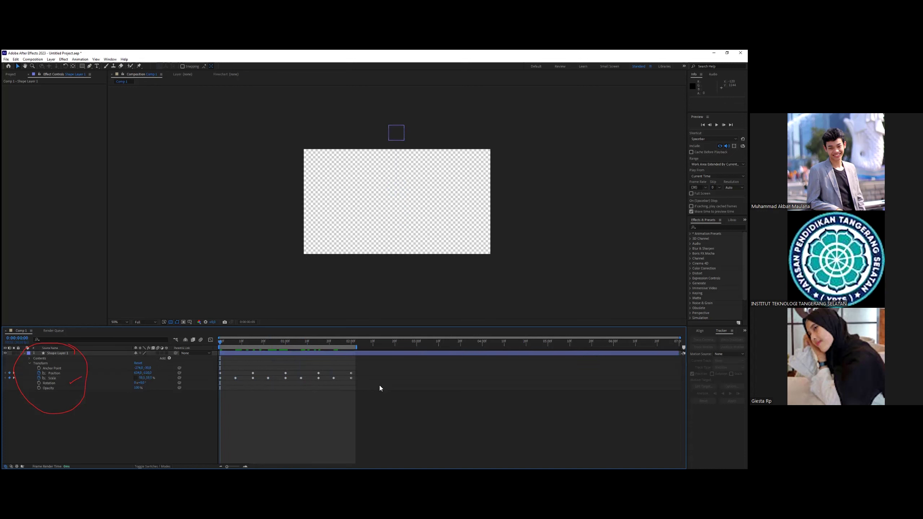
{"action": "key", "text": "space"}
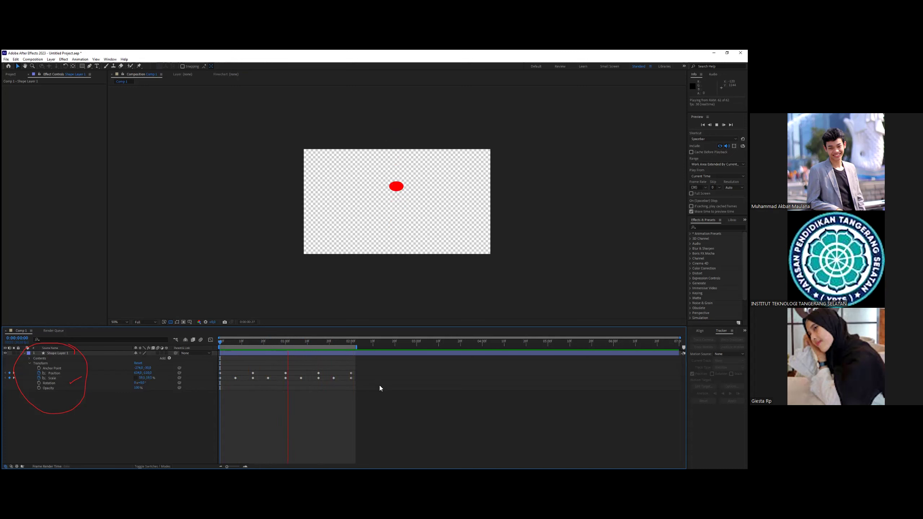
{"action": "key", "text": "space"}
- Apply Easy Ease to all of the ball's Position and Scale keyframes
{"action": "left_click_drag", "start_coordinate": [352, 395], "coordinate": [220, 380]}
{"action": "left_click", "coordinate": [338, 379]}
{"action": "right_click", "coordinate": [221, 378]}
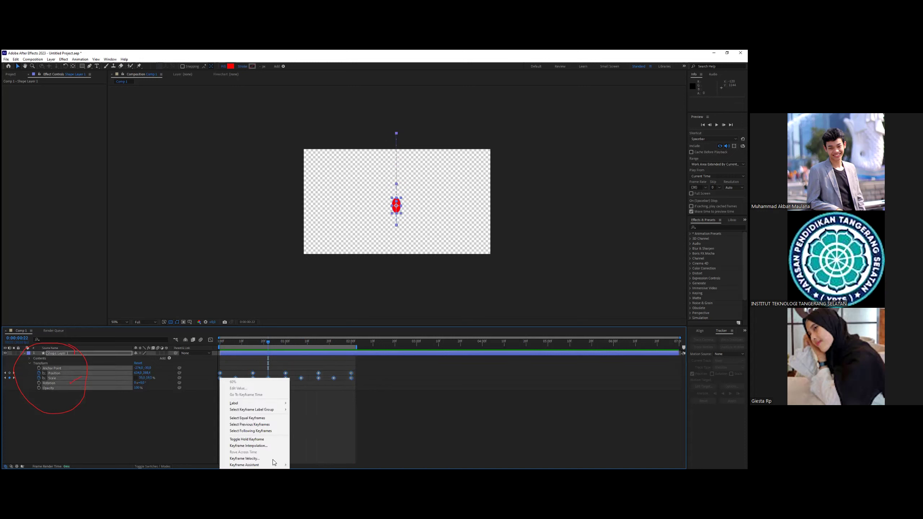
{"action": "mouse_move", "coordinate": [271, 465]}
{"action": "key", "text": "F9"}
- Preview the eased bounce in a magnified view and extend the work area to about 0:00:02:14
{"action": "key", "text": "space"}
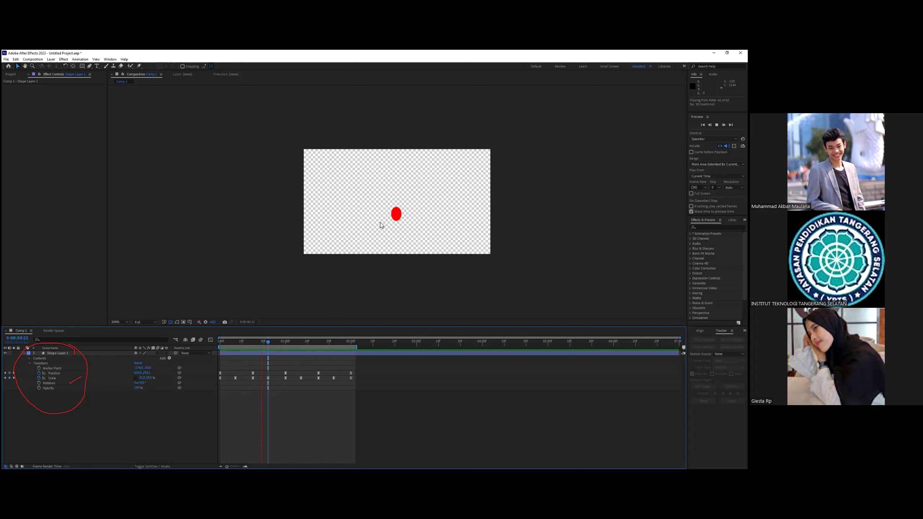
{"action": "scroll", "coordinate": [380, 222], "scroll_direction": "up", "scroll_amount": 3}
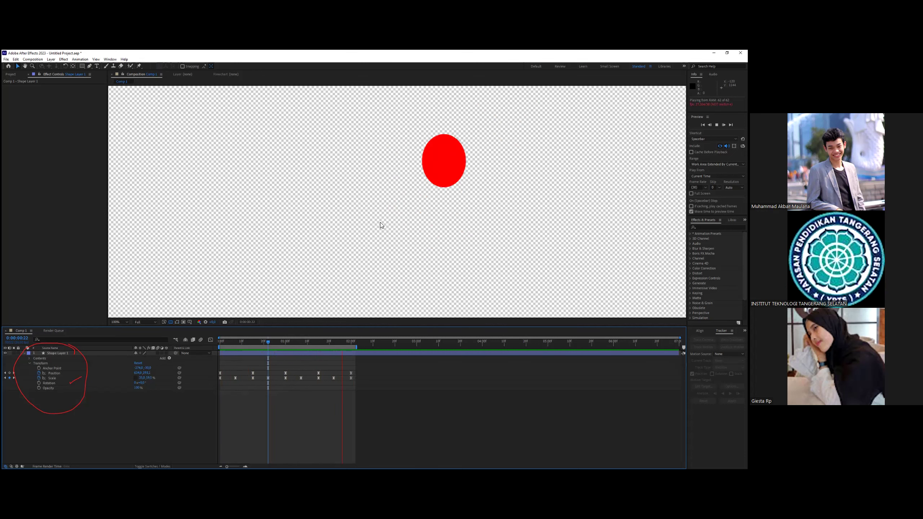
{"action": "scroll", "coordinate": [380, 222], "scroll_direction": "down", "scroll_amount": 3}
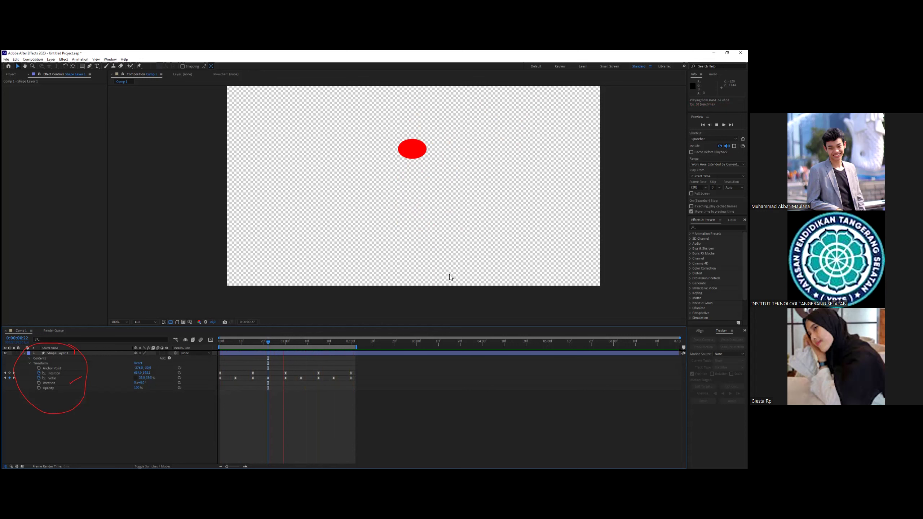
{"action": "key", "text": "space"}
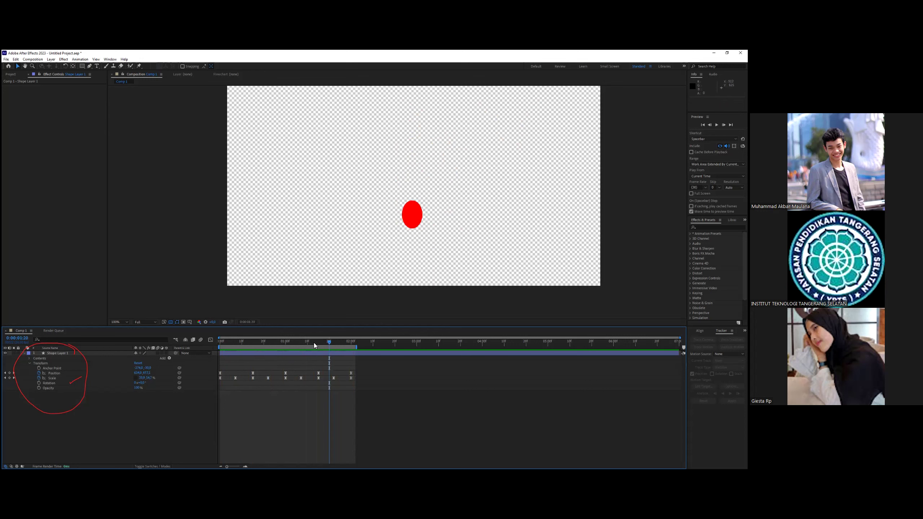
{"action": "key", "text": "Home"}
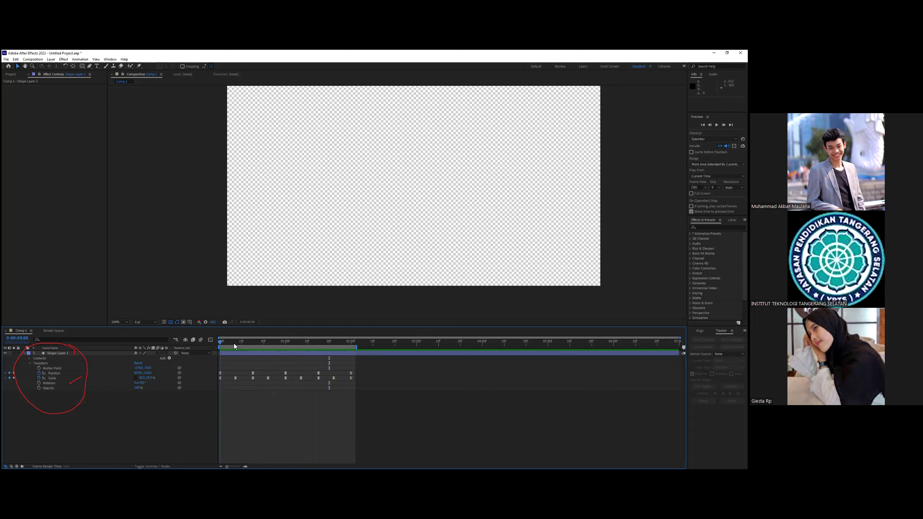
{"action": "left_click_drag", "start_coordinate": [236, 345], "coordinate": [365, 346]}
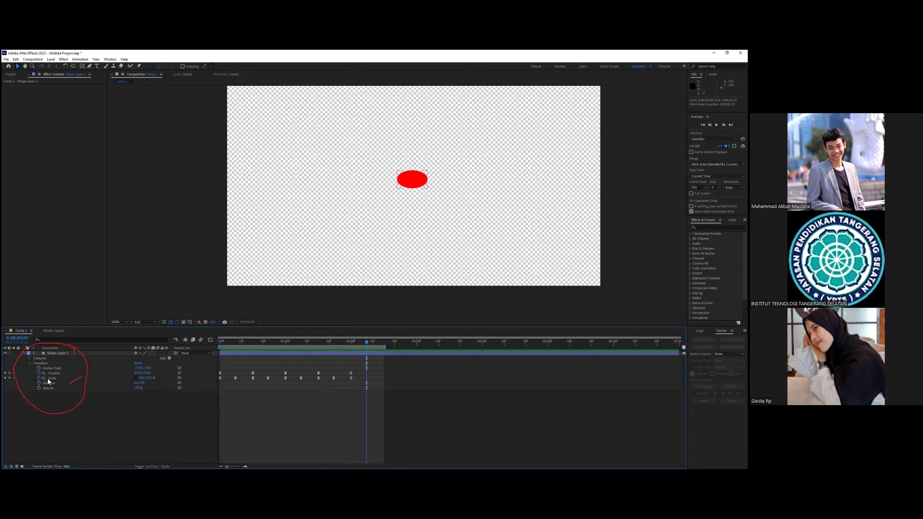
- Expand the layer's Rectangle Path 1 properties and add a Roundness keyframe at 0:00:01:22
{"action": "left_click", "coordinate": [30, 358]}
{"action": "left_click", "coordinate": [35, 363]}
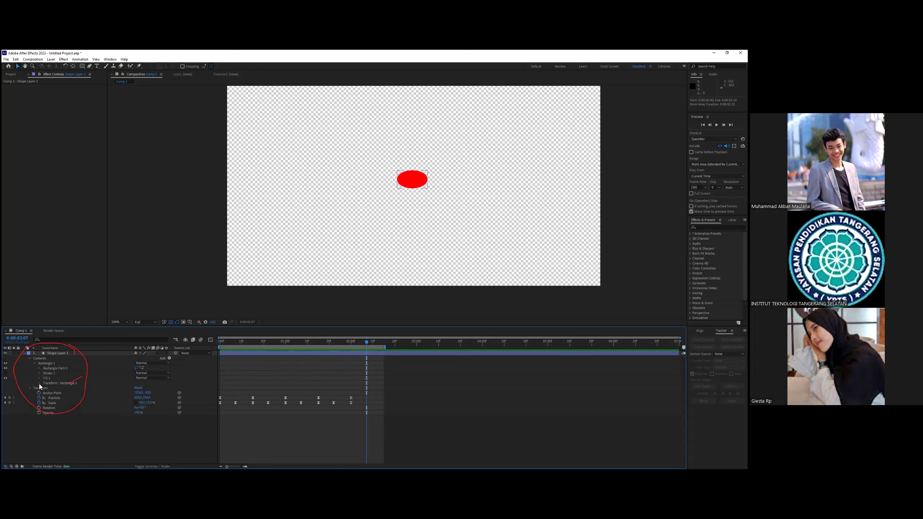
{"action": "left_click", "coordinate": [39, 383]}
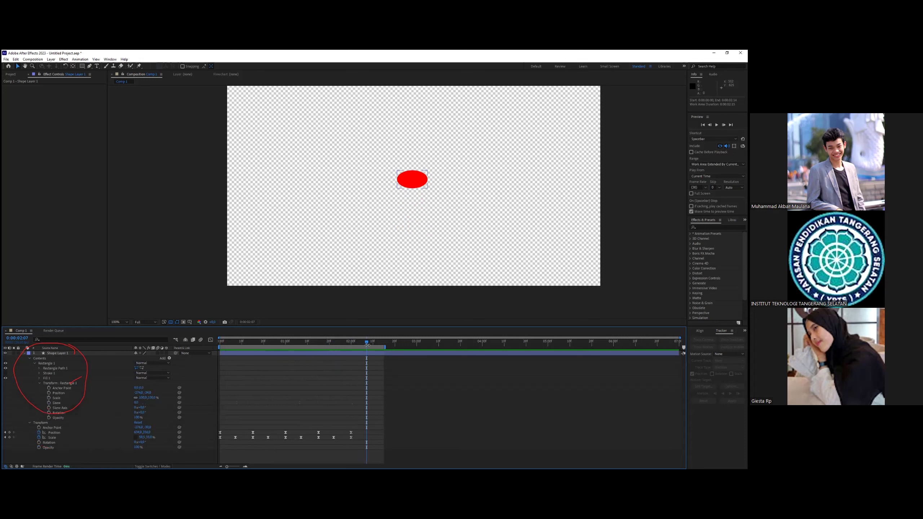
{"action": "left_click_drag", "start_coordinate": [358, 344], "coordinate": [332, 344]}
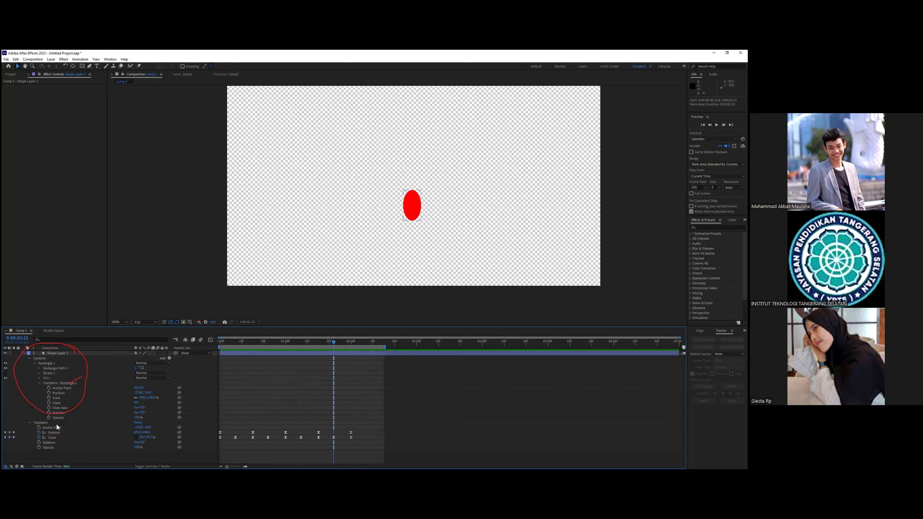
{"action": "left_click", "coordinate": [38, 383]}
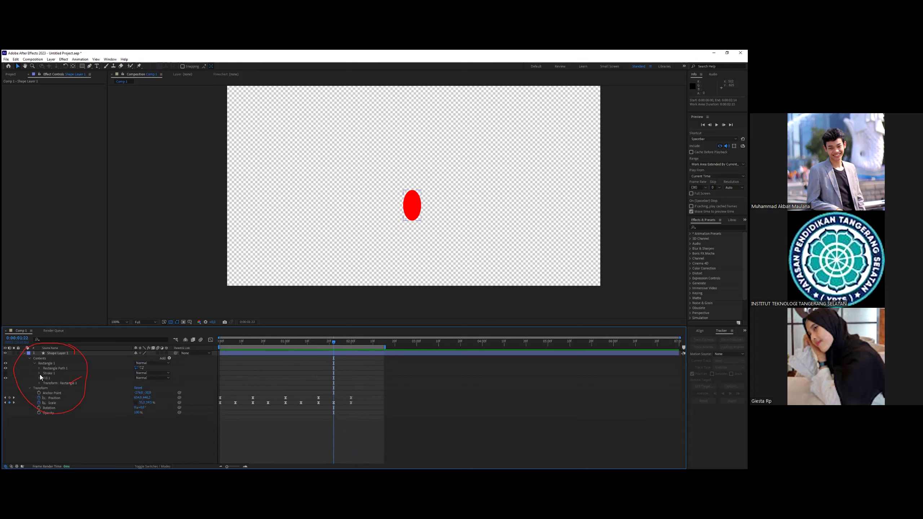
{"action": "left_click", "coordinate": [40, 369]}
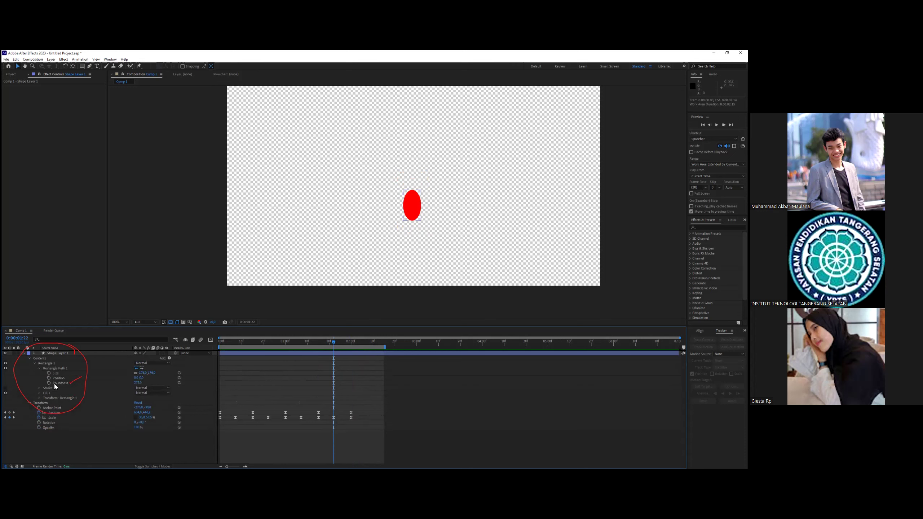
{"action": "left_click", "coordinate": [49, 383]}
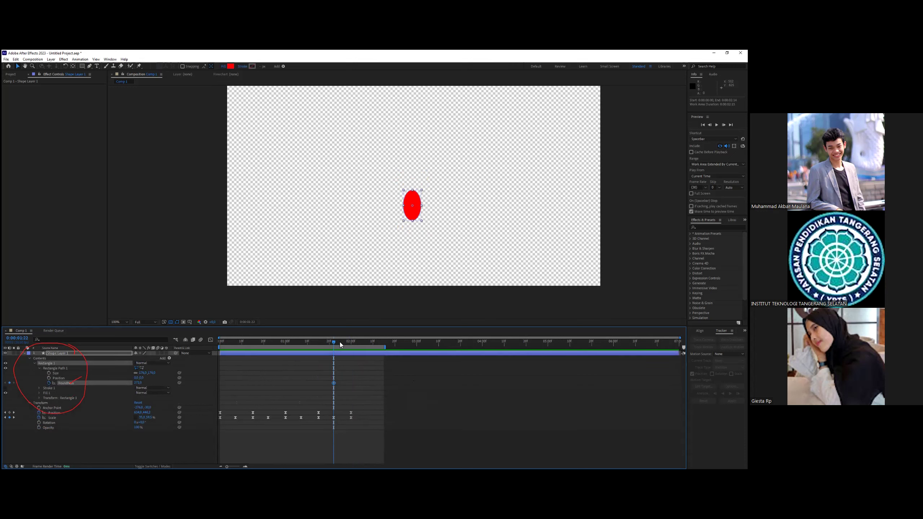
- At 0:00:02:00, set the rectangle path's Roundness to 0 to turn the ball into a sharp-cornered rectangle
{"action": "key", "text": "space"}
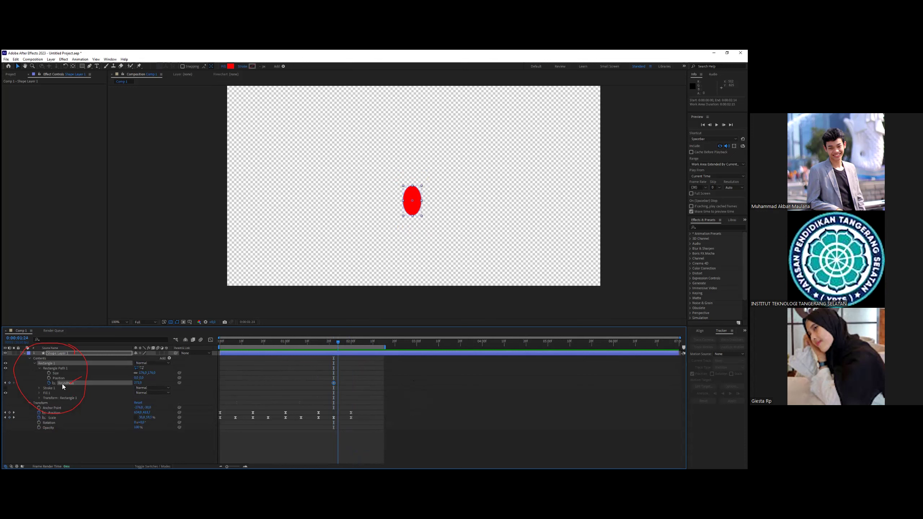
{"action": "type", "text": "0"}
{"action": "key", "text": "Return"}
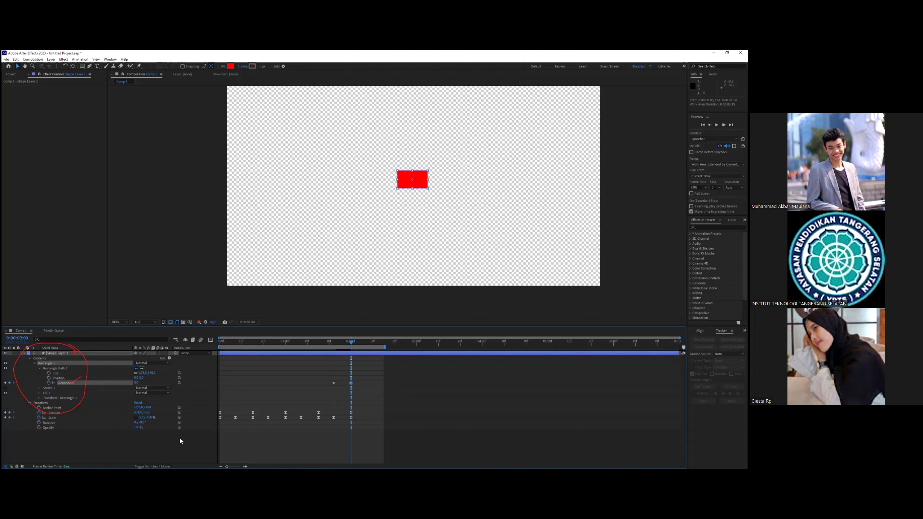
- Keyframe the ball layer's Rotation at 0:00:01:22 and set it to 2 full turns at 0:00:02:00
{"action": "left_click", "coordinate": [39, 423]}
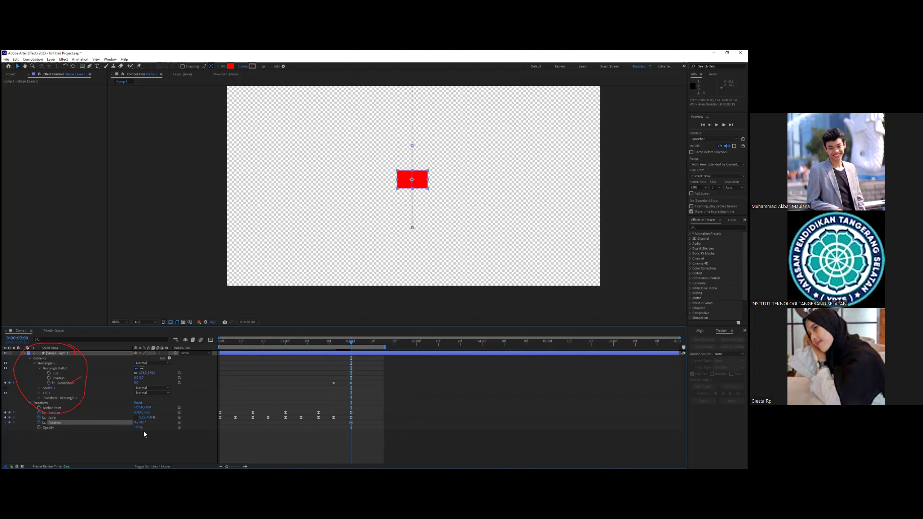
{"action": "key", "text": "ctrl+z"}
{"action": "left_click", "coordinate": [334, 346]}
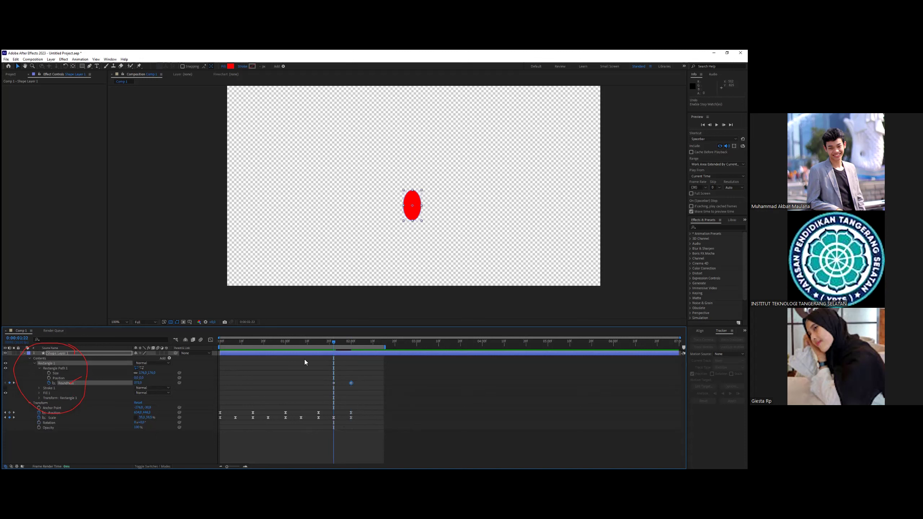
{"action": "left_click", "coordinate": [39, 423]}
{"action": "left_click_drag", "start_coordinate": [341, 345], "coordinate": [351, 344]}
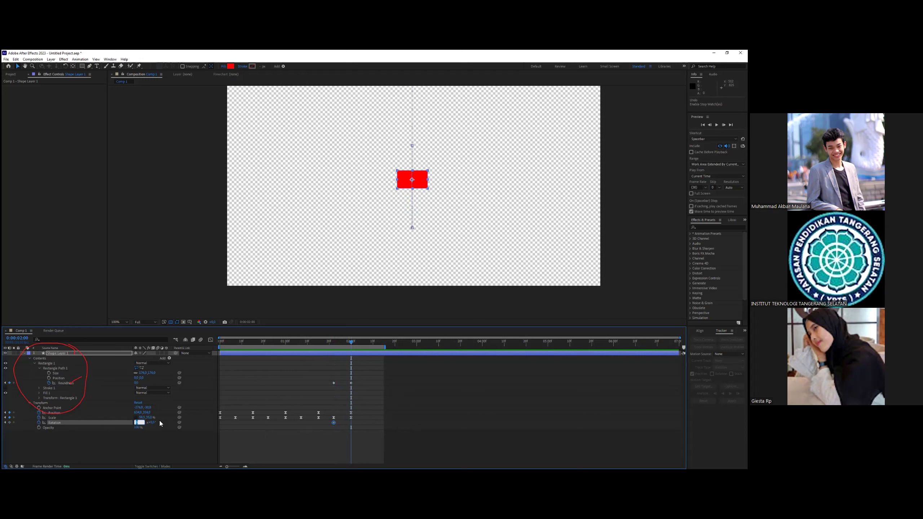
{"action": "key", "text": "Return"}
- Preview the spin from the beginning and set the Rotation keyframe at 0:00:02:00 to 1 full turn
{"action": "key", "text": "Home"}
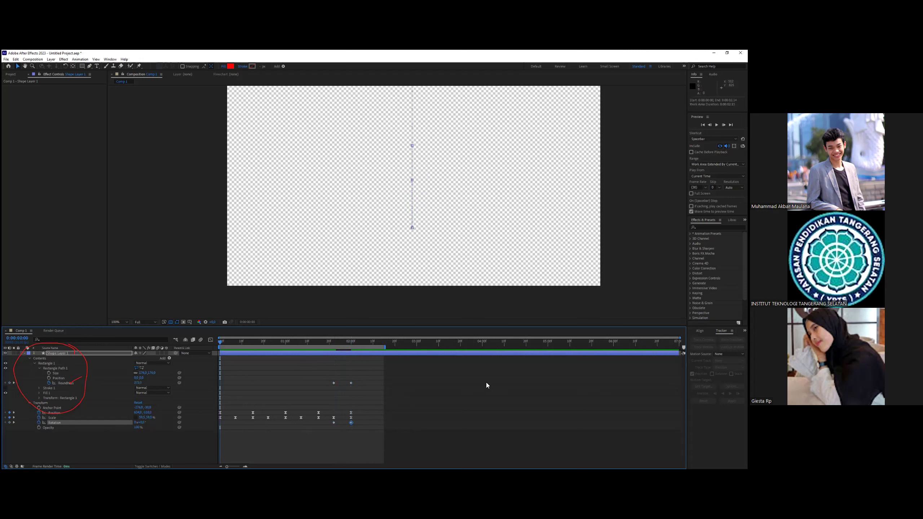
{"action": "key", "text": "space"}
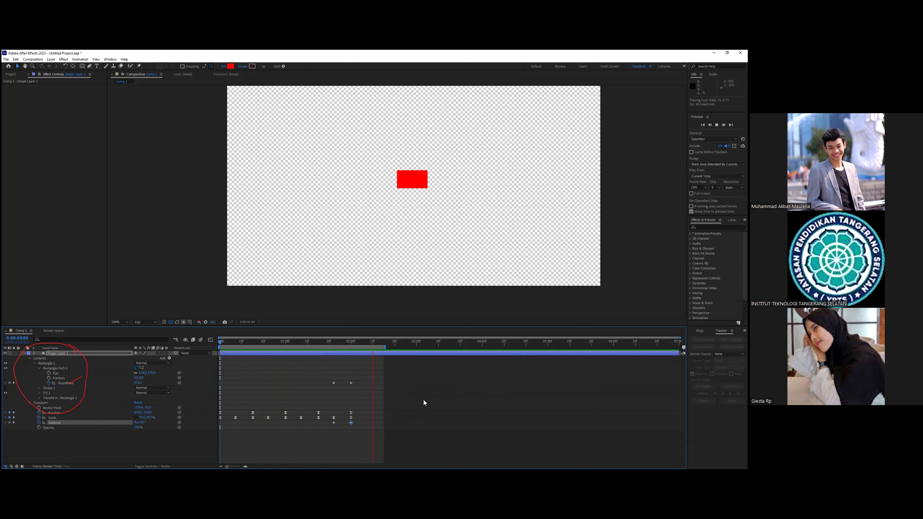
{"action": "key", "text": "space"}
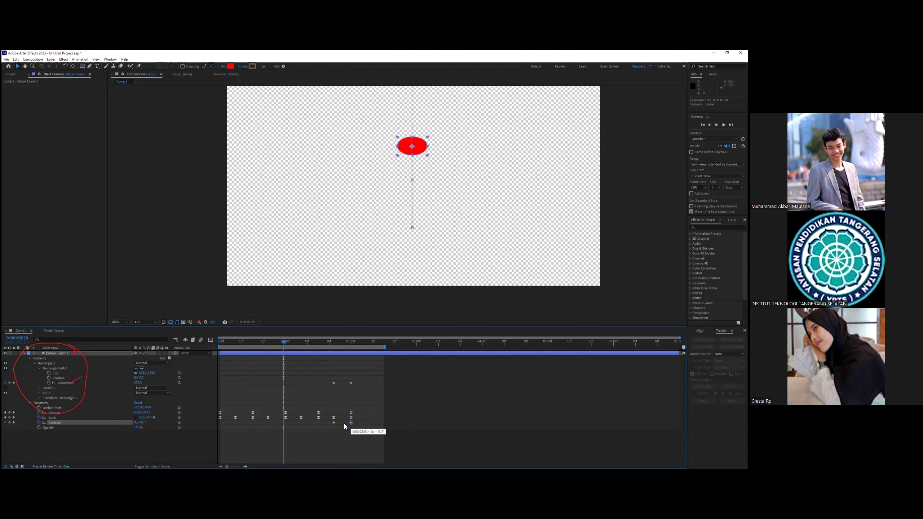
{"action": "left_click", "coordinate": [351, 344]}
{"action": "left_click", "coordinate": [136, 423]}
{"action": "key", "text": "Return"}
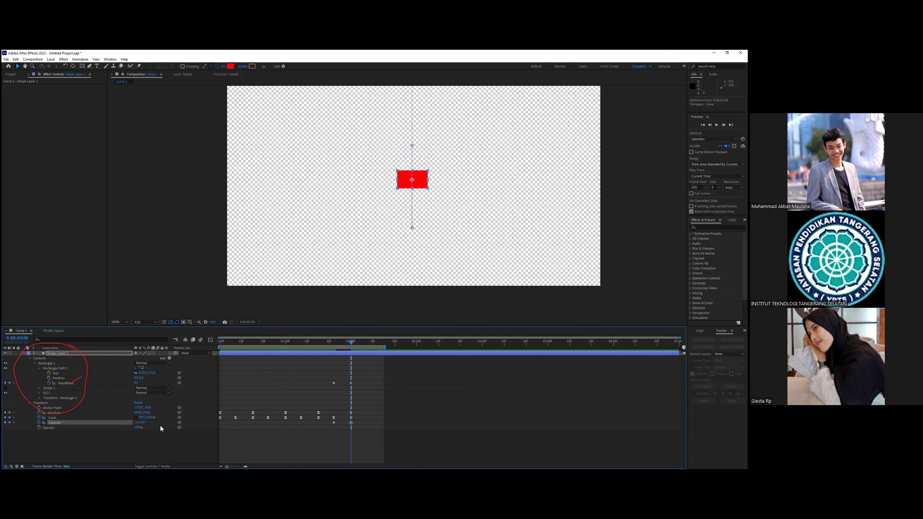
- Preview the bounce ending in a single full turn
{"action": "left_click", "coordinate": [385, 421]}
{"action": "key", "text": "space"}
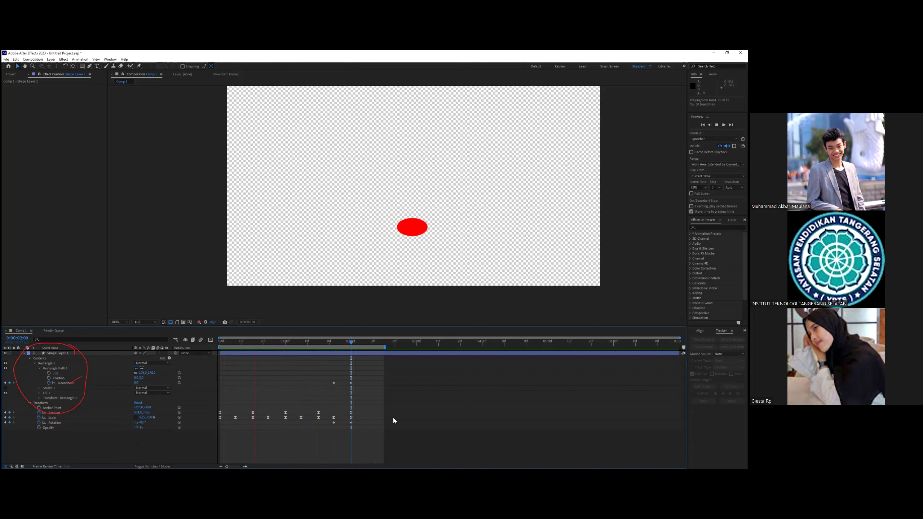
{"action": "key", "text": "space"}
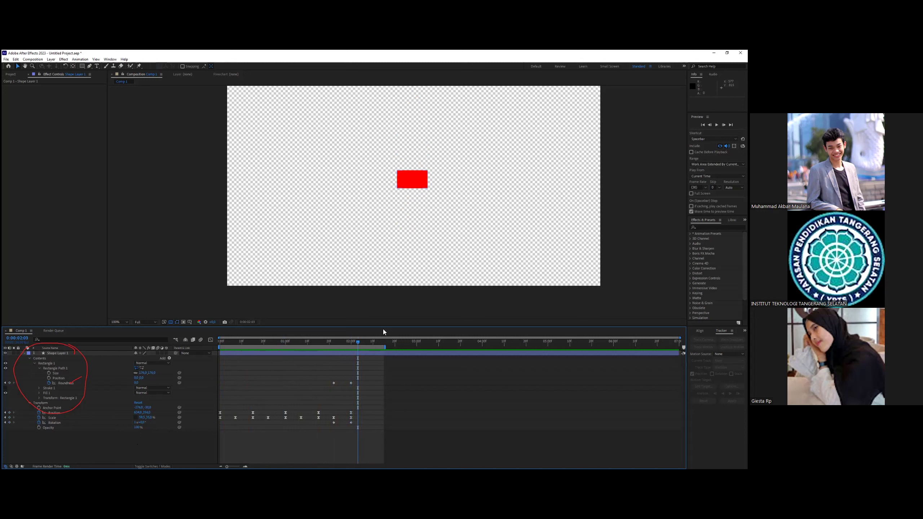
- At 0:00:02:07, scale the red rectangle up until it covers the whole composition frame
{"action": "left_click_drag", "start_coordinate": [356, 347], "coordinate": [351, 341]}
{"action": "scroll", "coordinate": [455, 252], "scroll_direction": "down", "scroll_amount": 2}
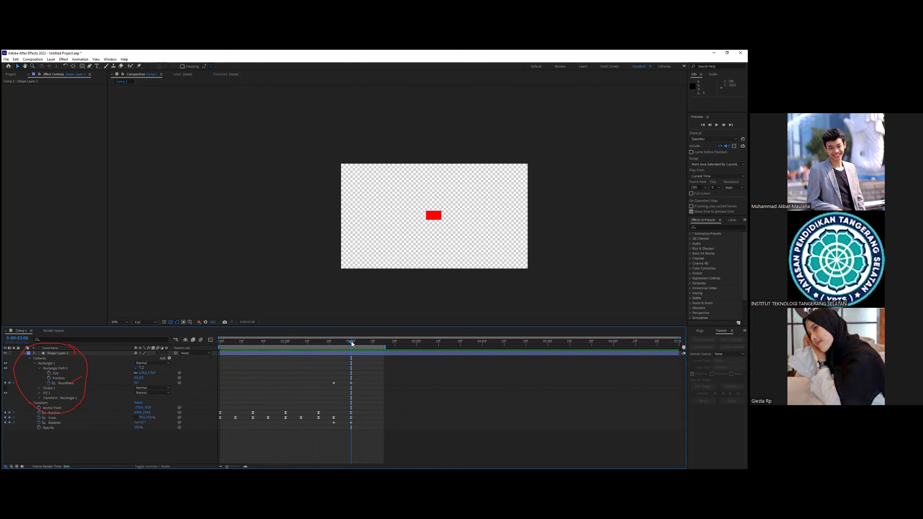
{"action": "left_click_drag", "start_coordinate": [363, 341], "coordinate": [367, 341]}
{"action": "left_click_drag", "start_coordinate": [149, 417], "coordinate": [291, 418]}
{"action": "left_click_drag", "start_coordinate": [142, 417], "coordinate": [372, 412]}
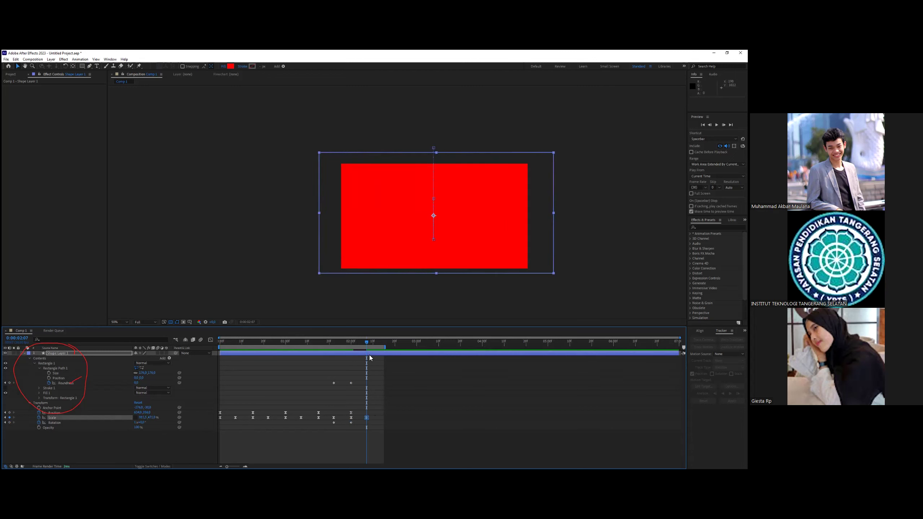
- Apply Easy Ease to the layer's Roundness, Position, Scale and Rotation keyframes from 0:00:01:22 through 0:00:02:07
{"action": "left_click_drag", "start_coordinate": [326, 371], "coordinate": [379, 438]}
{"action": "right_click", "coordinate": [352, 426]}
{"action": "mouse_move", "coordinate": [376, 418]}
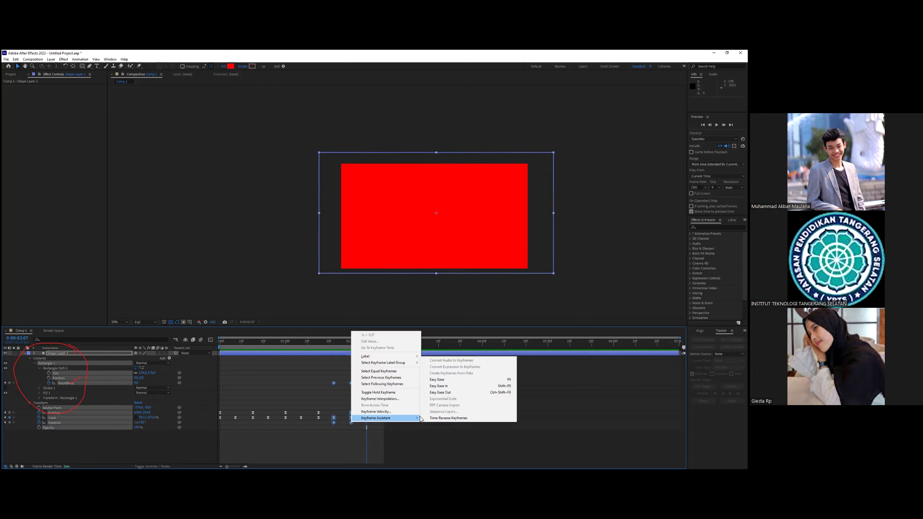
{"action": "key", "text": "Return"}
{"action": "left_click", "coordinate": [360, 302]}
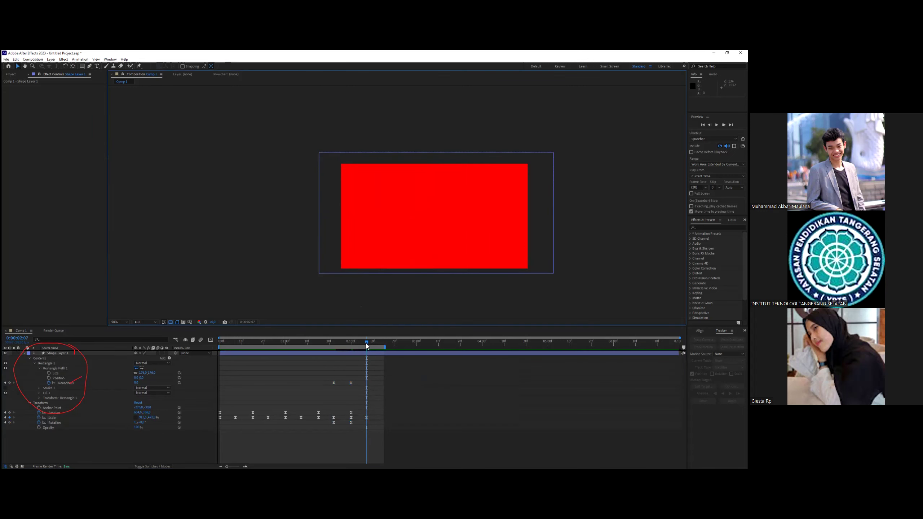
- Preview the eased morph and change the number of full turns in the Rotation keyframe at 0:00:02:00
{"action": "key", "text": "space"}
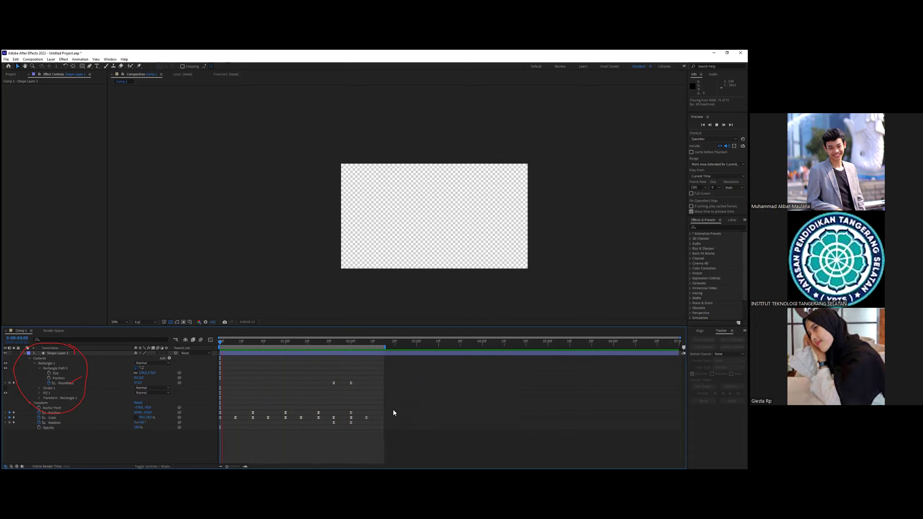
{"action": "key", "text": "space"}
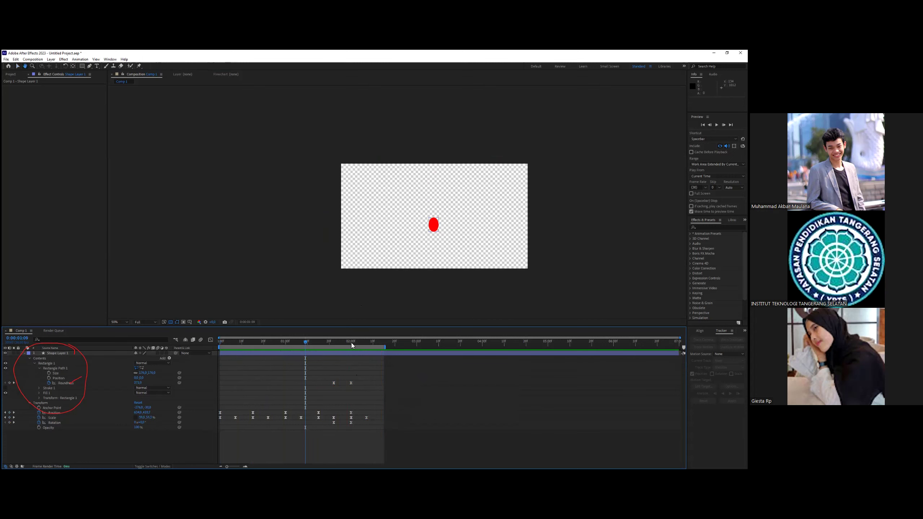
{"action": "key", "text": "k"}
{"action": "key", "text": "k"}
{"action": "key", "text": "k"}
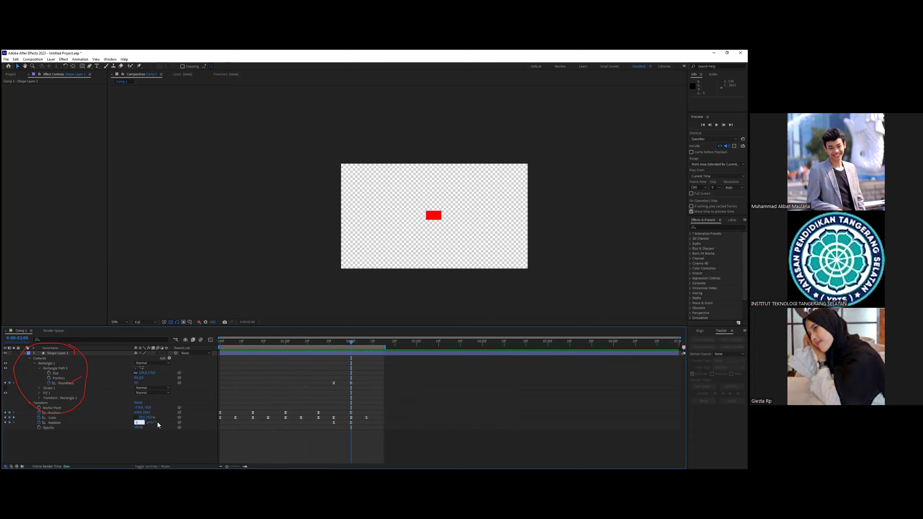
{"action": "key", "text": "Return"}
- Preview the spin and move the last Rotation keyframe to 0:00:02:07, in line with the final Scale keyframe
{"action": "left_click", "coordinate": [220, 346]}
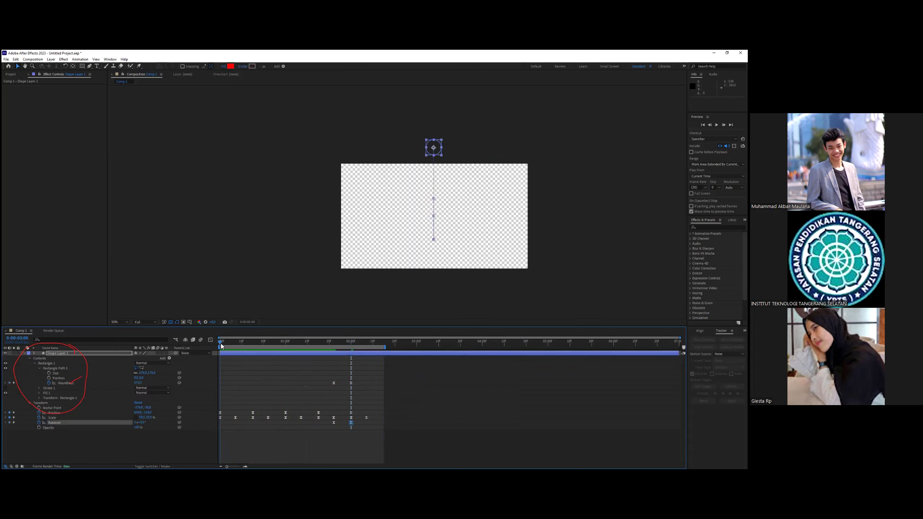
{"action": "key", "text": "space"}
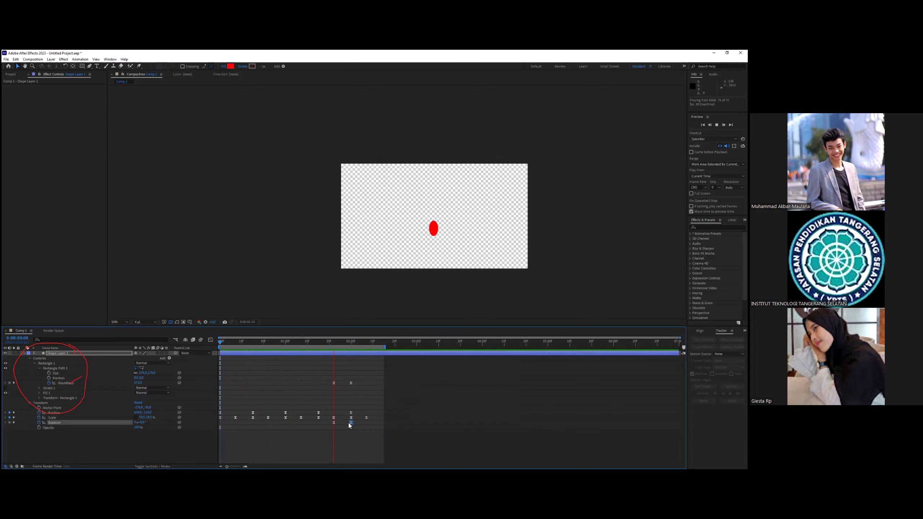
{"action": "key", "text": "space"}
{"action": "left_click_drag", "start_coordinate": [351, 422], "coordinate": [366, 423]}
{"action": "key", "text": "space"}
{"action": "key", "text": "space"}
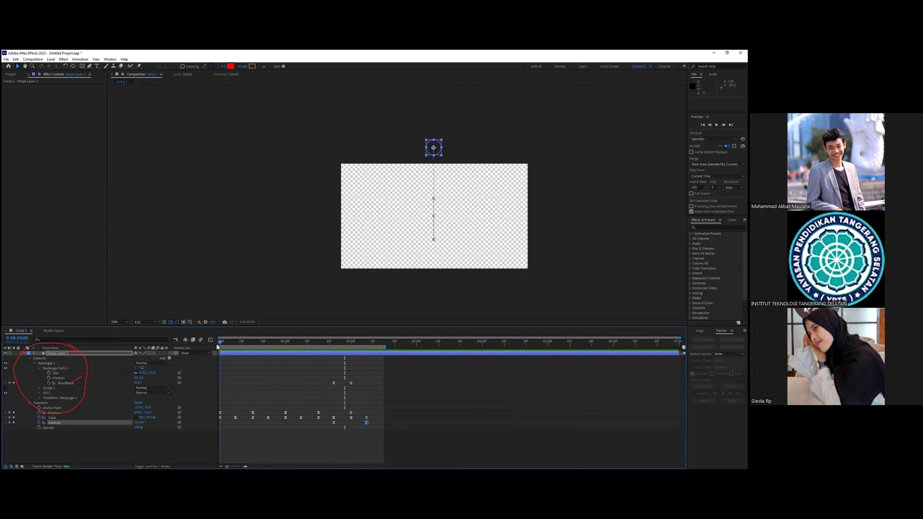
- Add a teal solid as the background and place it below Shape Layer 1
{"action": "left_click", "coordinate": [133, 452]}
{"action": "right_click", "coordinate": [134, 451]}
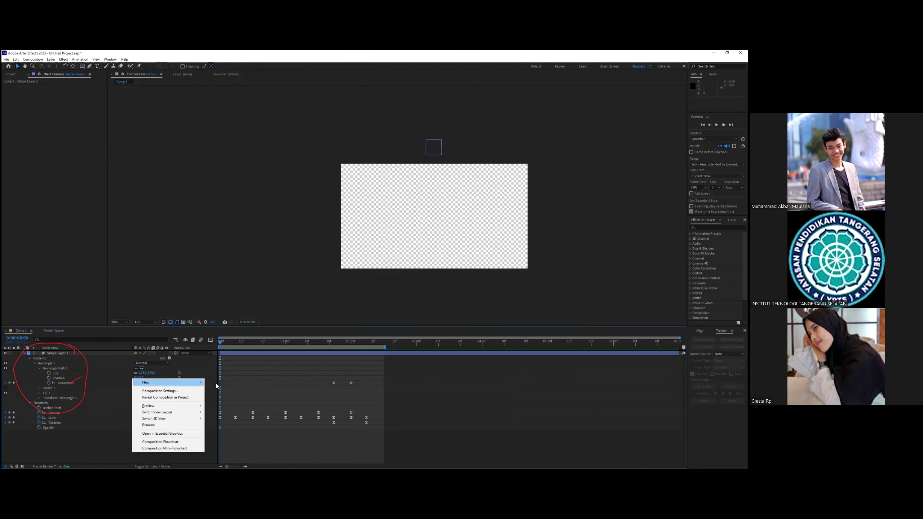
{"action": "mouse_move", "coordinate": [186, 383]}
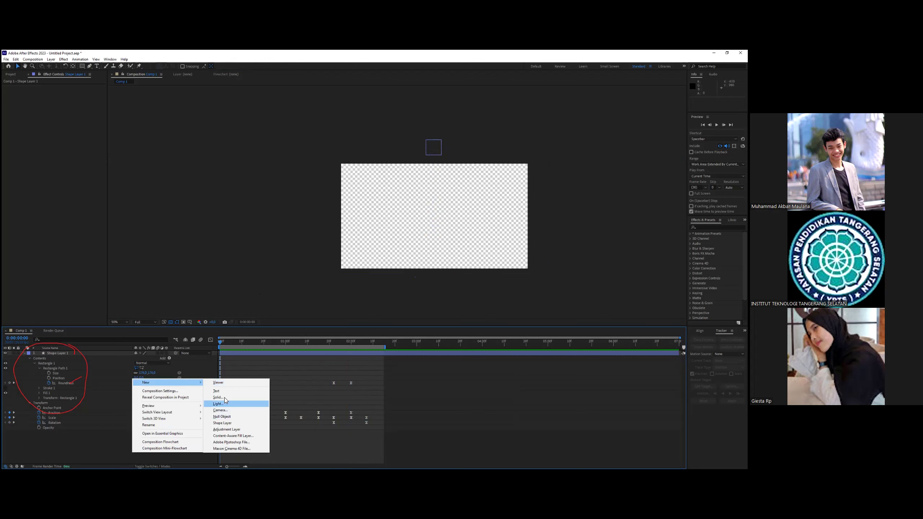
{"action": "left_click", "coordinate": [224, 397]}
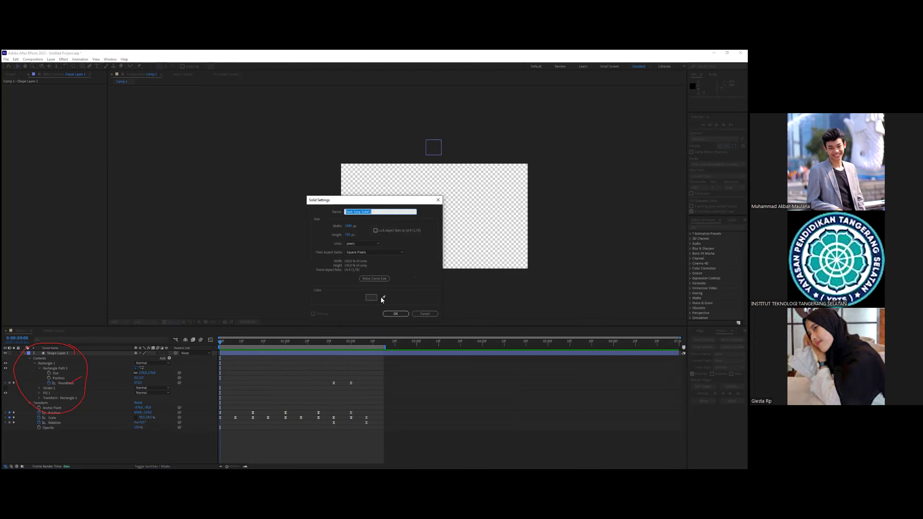
{"action": "left_click", "coordinate": [371, 298]}
{"action": "mouse_move", "coordinate": [531, 291]}
{"action": "left_mouse_down"}
{"action": "mouse_move", "coordinate": [558, 320]}
{"action": "mouse_move", "coordinate": [558, 305]}
{"action": "left_mouse_up"}
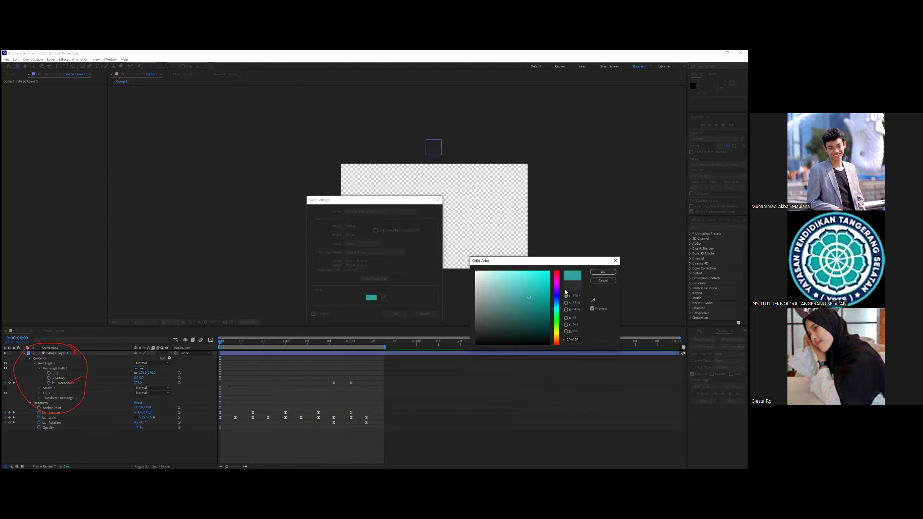
{"action": "left_click", "coordinate": [603, 272]}
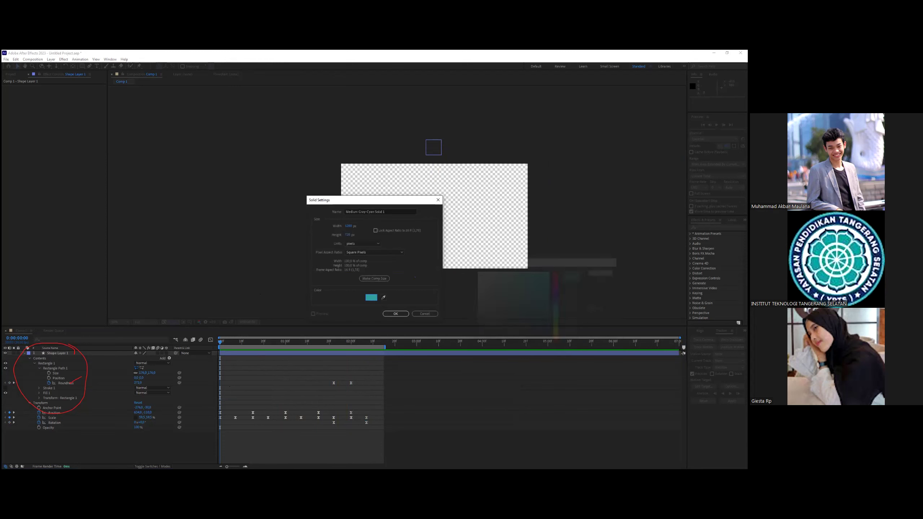
{"action": "left_click", "coordinate": [396, 314]}
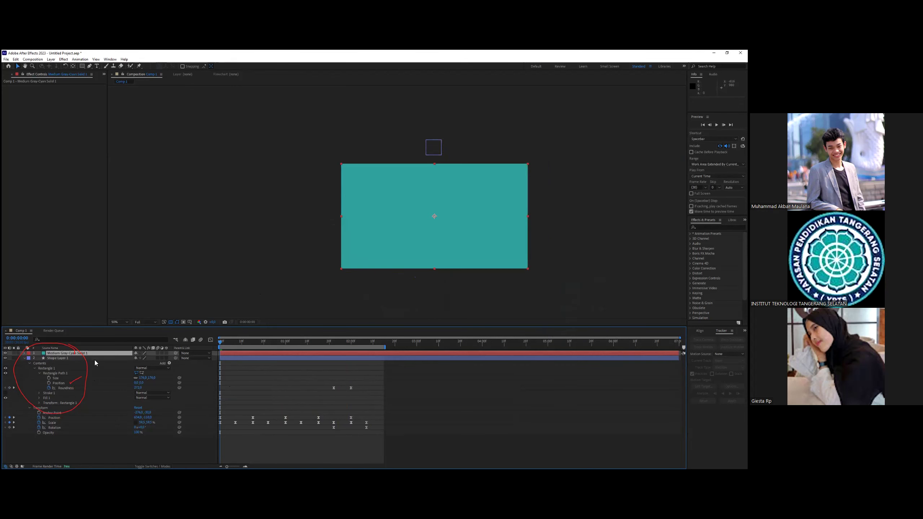
{"action": "left_click_drag", "start_coordinate": [82, 430], "coordinate": [79, 438]}
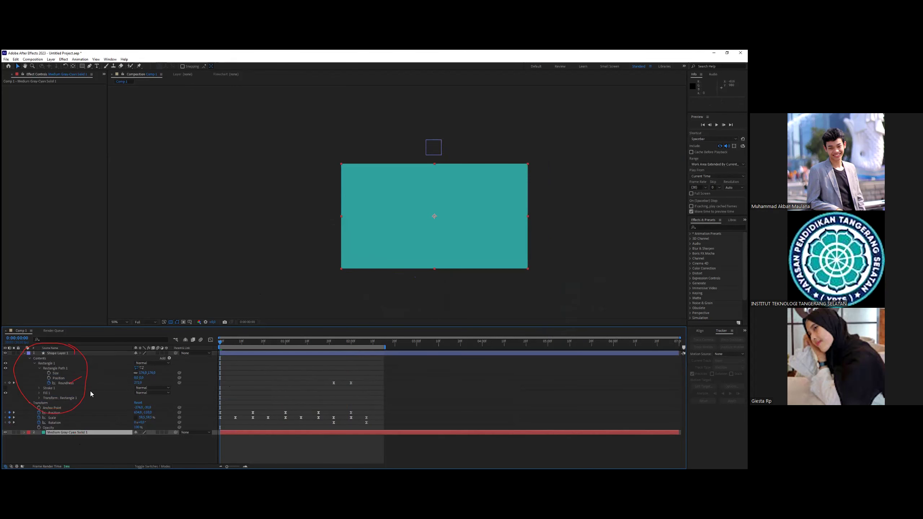
- Preview the full animation over the teal background and return to its start for another look
{"action": "left_click", "coordinate": [248, 287]}
{"action": "key", "text": "space"}
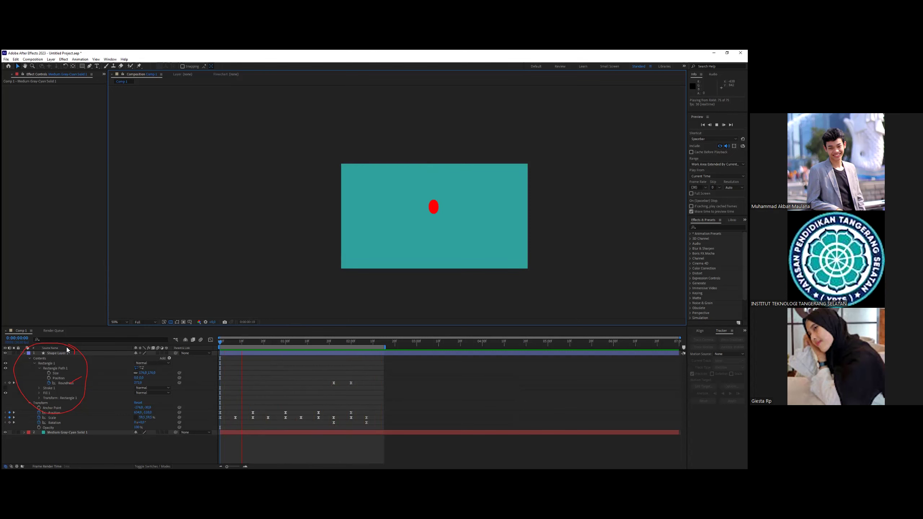
{"action": "key", "text": "space"}
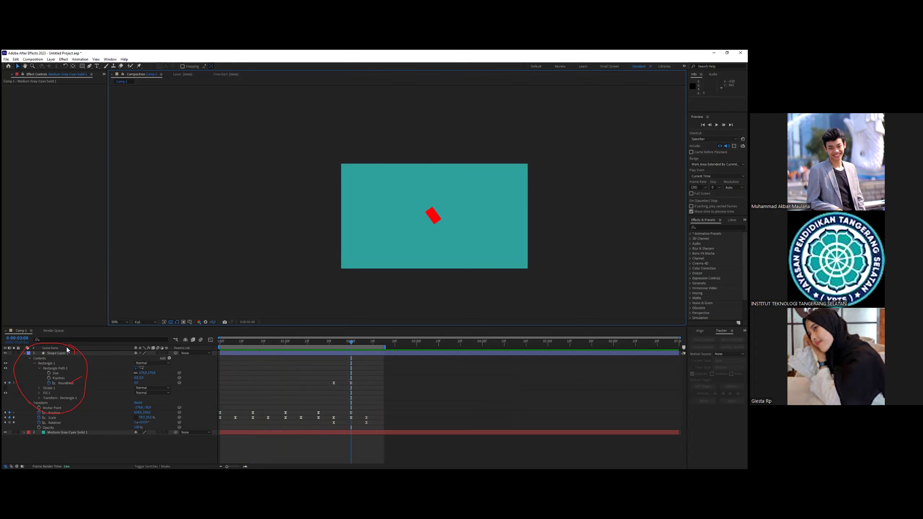
{"action": "left_click", "coordinate": [319, 413]}
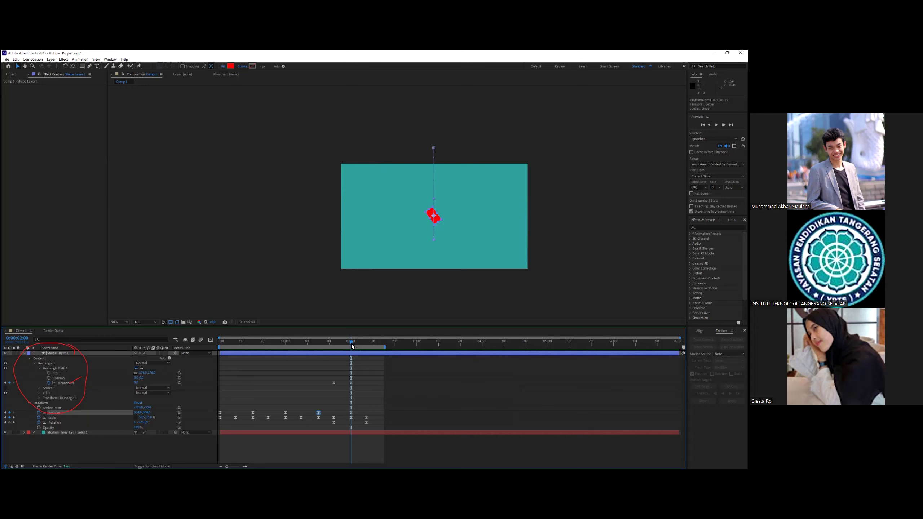
{"action": "left_click_drag", "start_coordinate": [351, 346], "coordinate": [191, 347]}
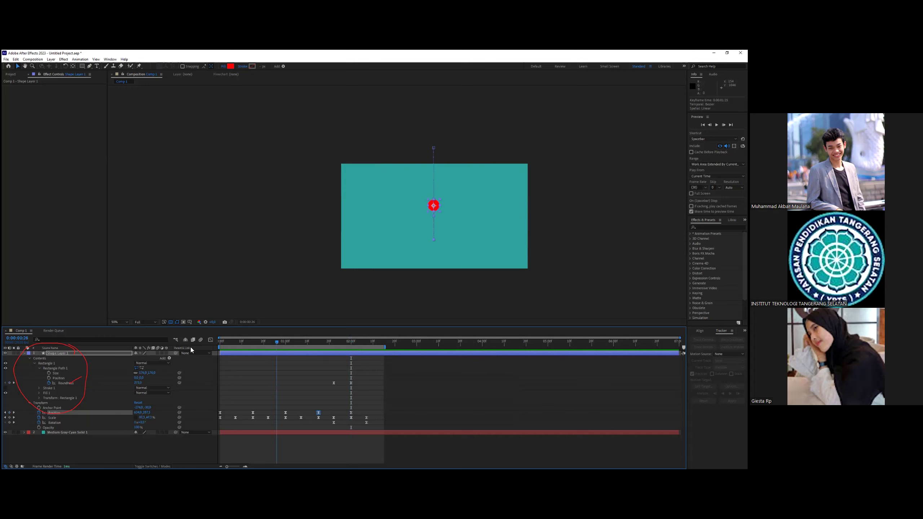
{"action": "left_click", "coordinate": [233, 257]}
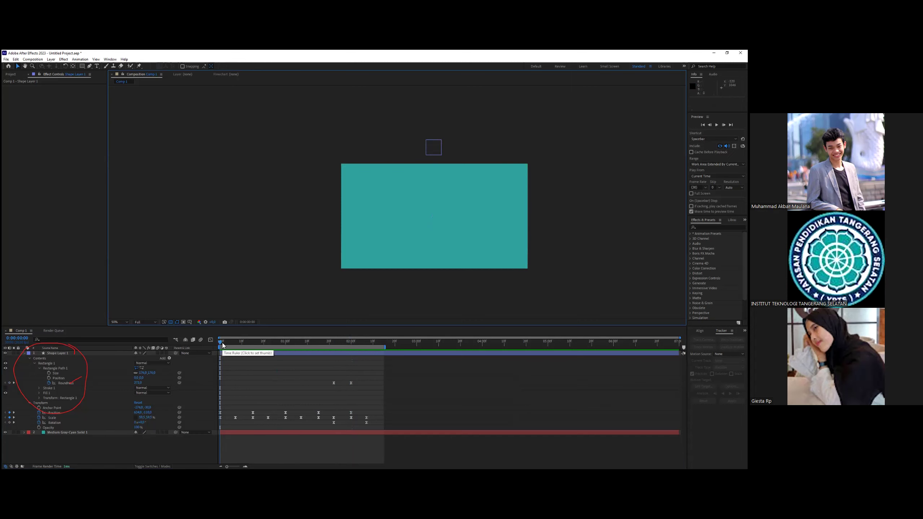
{"action": "key", "text": "space"}
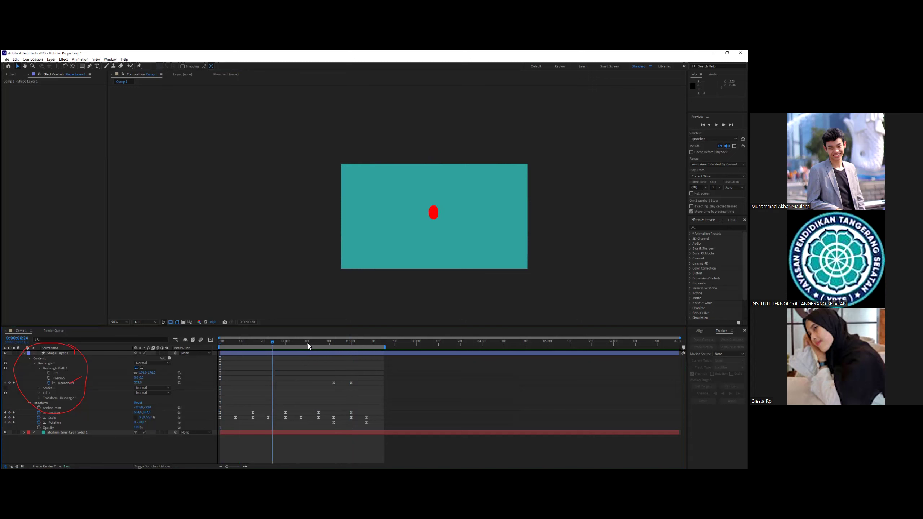
- Examine the shape layer at 0:00:02:00 and scrub back to 0:00:01:22 to compare the morph
{"action": "left_click", "coordinate": [351, 344]}
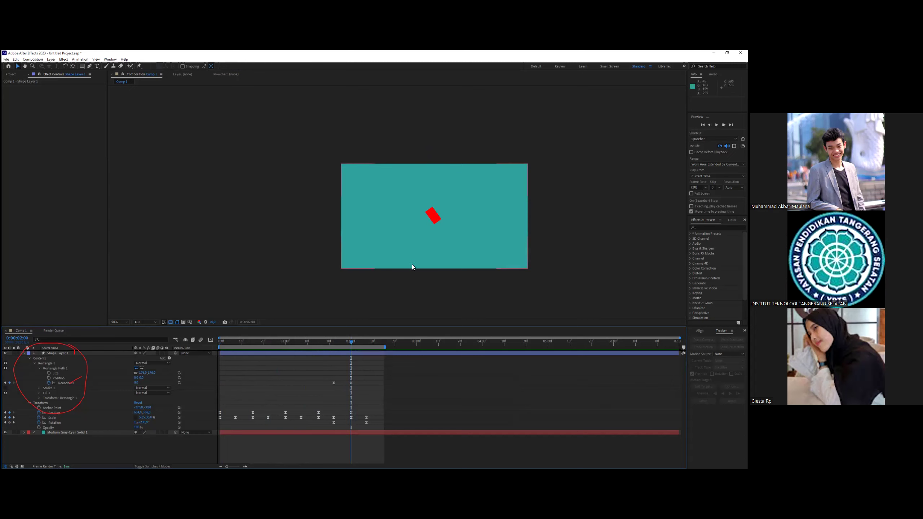
{"action": "left_click", "coordinate": [432, 217]}
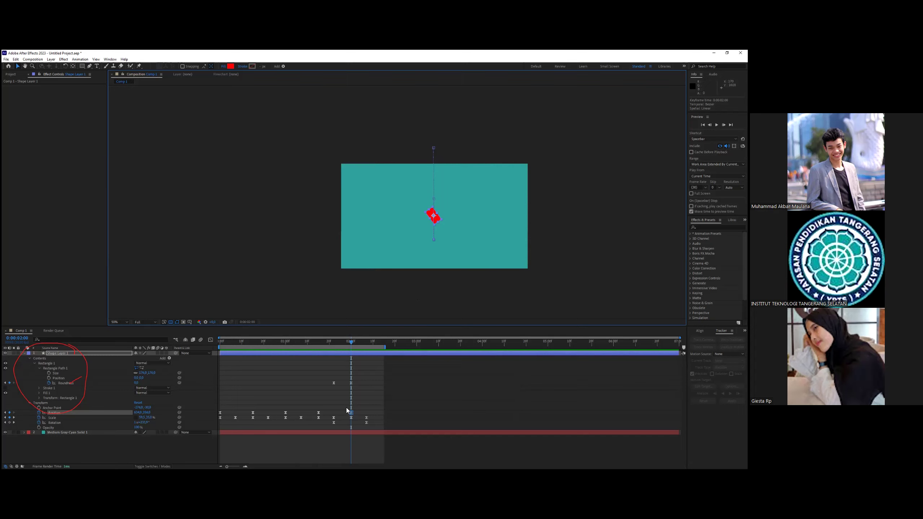
{"action": "mouse_move", "coordinate": [352, 341]}
{"action": "left_mouse_down"}
{"action": "mouse_move", "coordinate": [367, 343]}
{"action": "mouse_move", "coordinate": [334, 343]}
{"action": "left_mouse_up"}
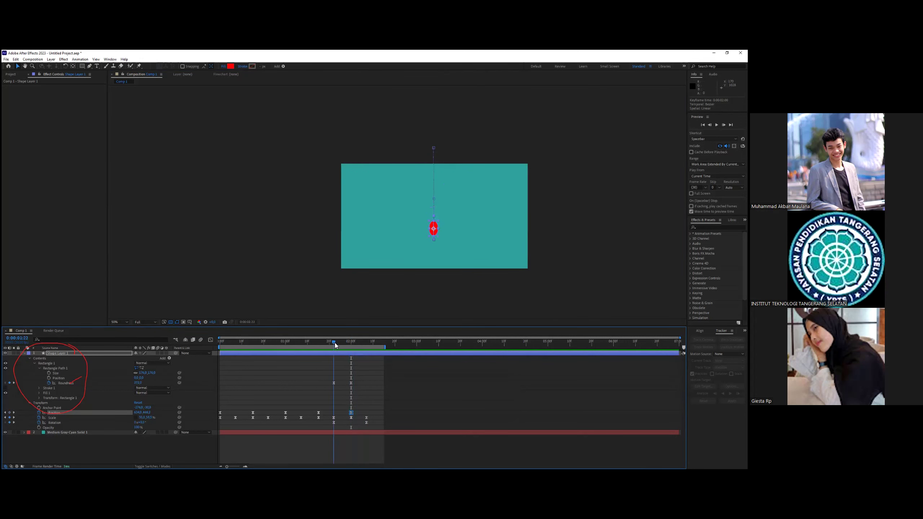
- Preview the full animation from the start and scrub to 0:00:02:07 to examine the enlarged rectangle
{"action": "left_click", "coordinate": [361, 303]}
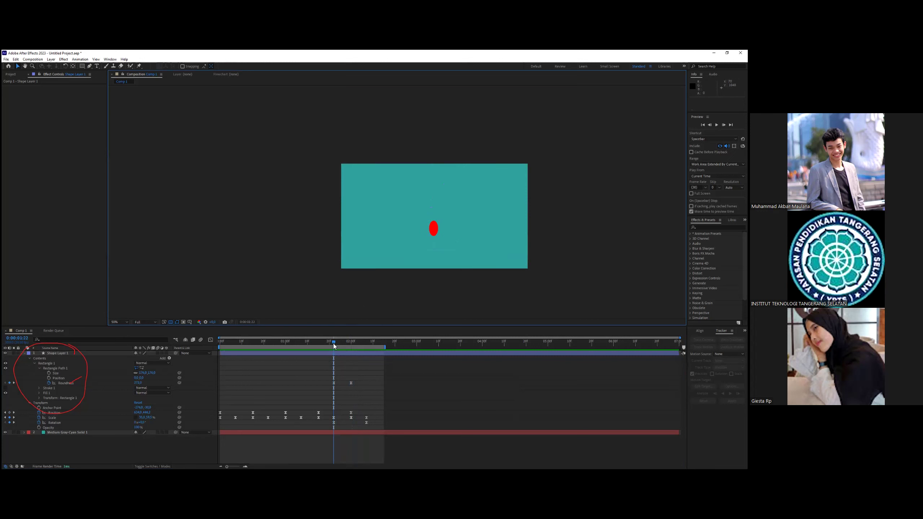
{"action": "left_click", "coordinate": [226, 344]}
{"action": "key", "text": "space"}
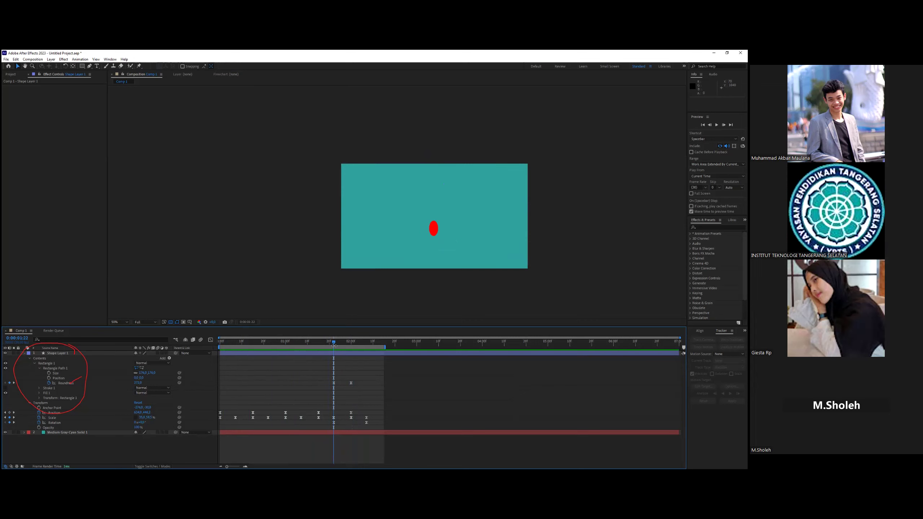
{"action": "left_click_drag", "start_coordinate": [333, 343], "coordinate": [365, 347]}
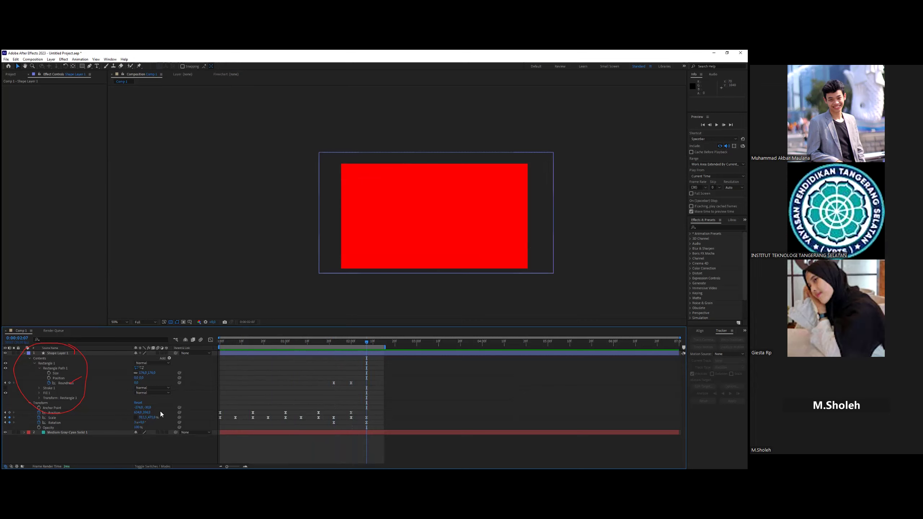
- Try other Rotation values for the shape layer at 0:00:02:07 and undo the last change
{"action": "left_click", "coordinate": [137, 423]}
{"action": "type", "text": "0"}
{"action": "key", "text": "Return"}
{"action": "left_click", "coordinate": [135, 423]}
{"action": "key", "text": "Return"}
{"action": "left_click", "coordinate": [142, 423]}
{"action": "mouse_move", "coordinate": [145, 424]}
{"action": "left_mouse_down"}
{"action": "mouse_move", "coordinate": [152, 423]}
{"action": "mouse_move", "coordinate": [133, 422]}
{"action": "mouse_move", "coordinate": [155, 422]}
{"action": "left_mouse_up"}
{"action": "key", "text": "ctrl+z"}
- Give the Composition panel more height and enlarge the composition view to fit it
{"action": "left_click_drag", "start_coordinate": [368, 326], "coordinate": [296, 335]}
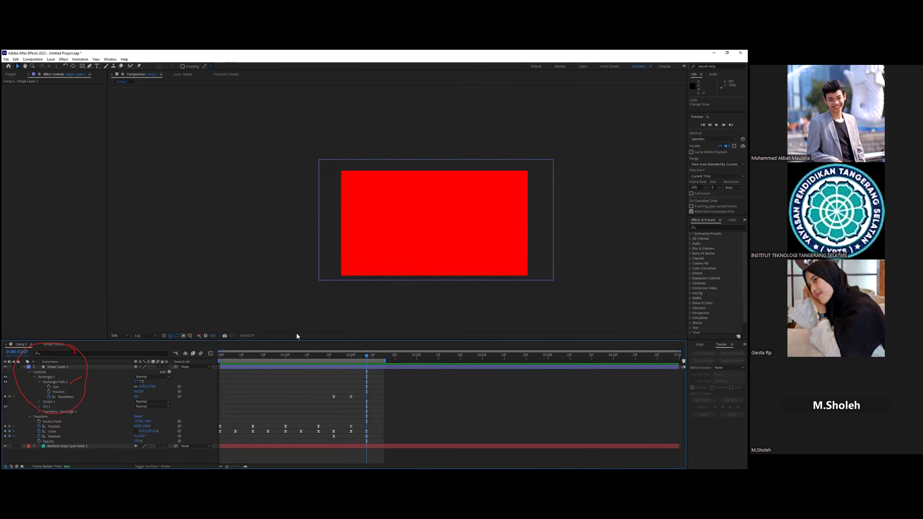
{"action": "left_click", "coordinate": [127, 336]}
{"action": "left_click", "coordinate": [125, 349]}
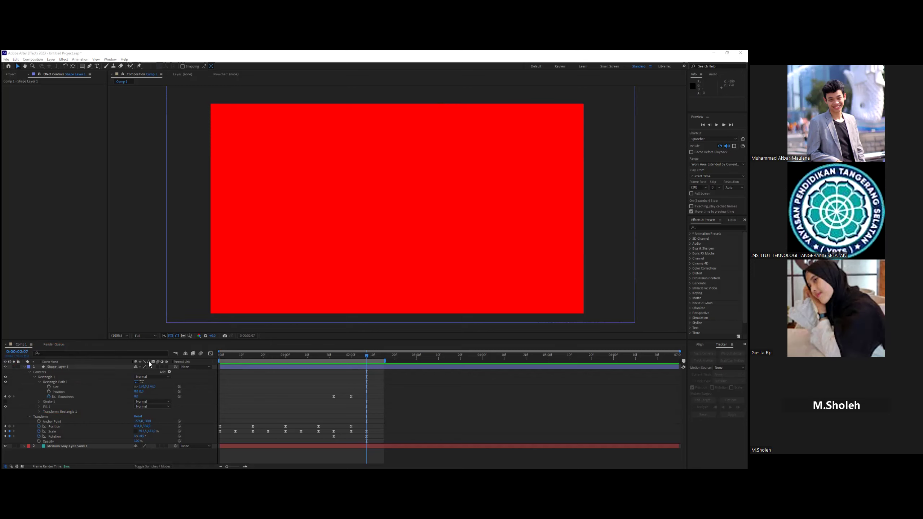
- Start a Color keyframe for the rectangle's Fill 1 at 0:00:01:22, keeping the fill red
{"action": "left_click_drag", "start_coordinate": [331, 359], "coordinate": [334, 356]}
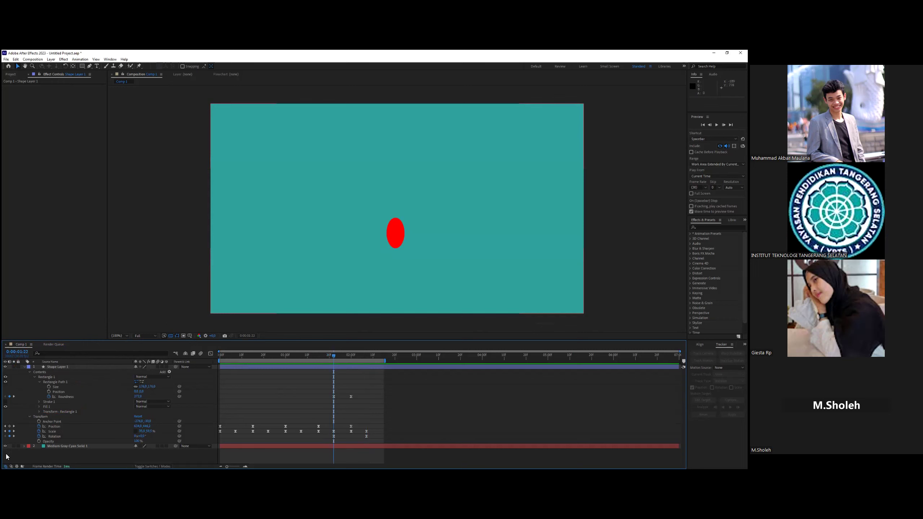
{"action": "left_click", "coordinate": [39, 407]}
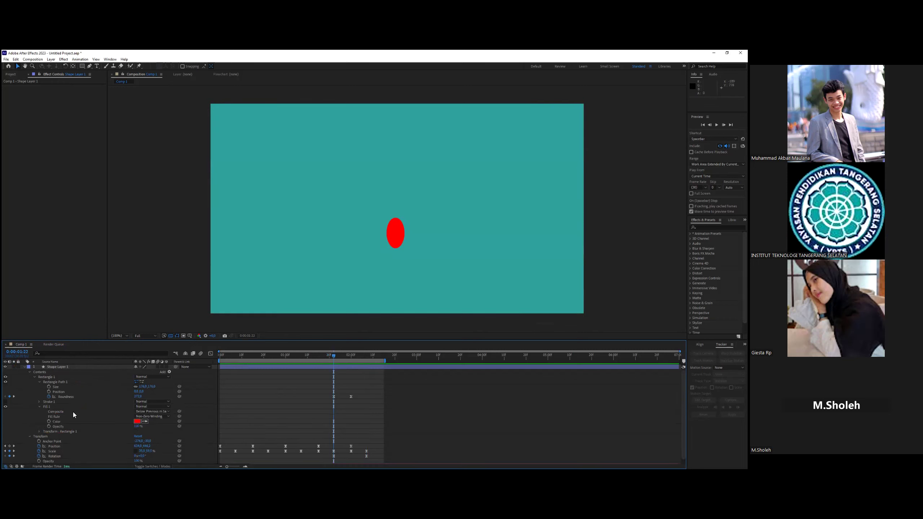
{"action": "left_click", "coordinate": [48, 421]}
{"action": "scroll", "coordinate": [345, 365], "scroll_direction": "down", "scroll_amount": 1}
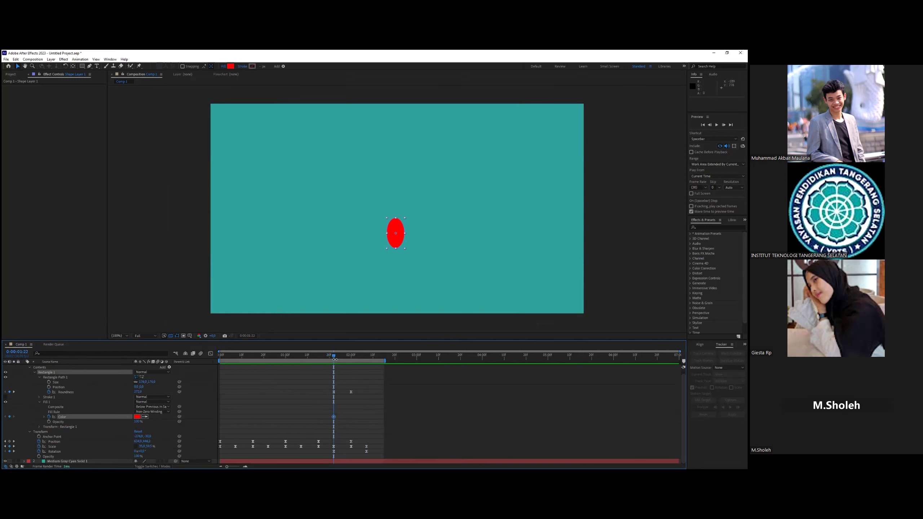
- Keyframe the rectangle's fill colour to dark red at 0:00:02:00
{"action": "left_click_drag", "start_coordinate": [357, 360], "coordinate": [351, 357]}
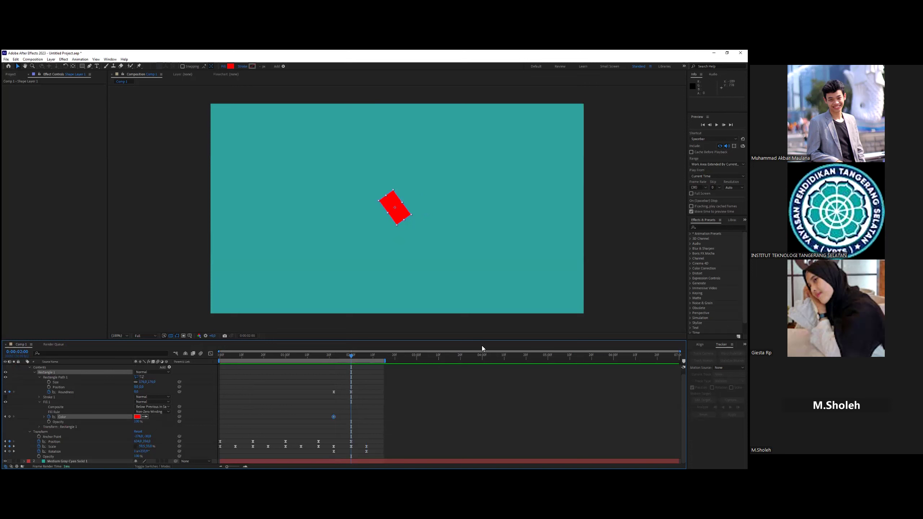
{"action": "left_click", "coordinate": [137, 417]}
{"action": "left_click", "coordinate": [532, 303]}
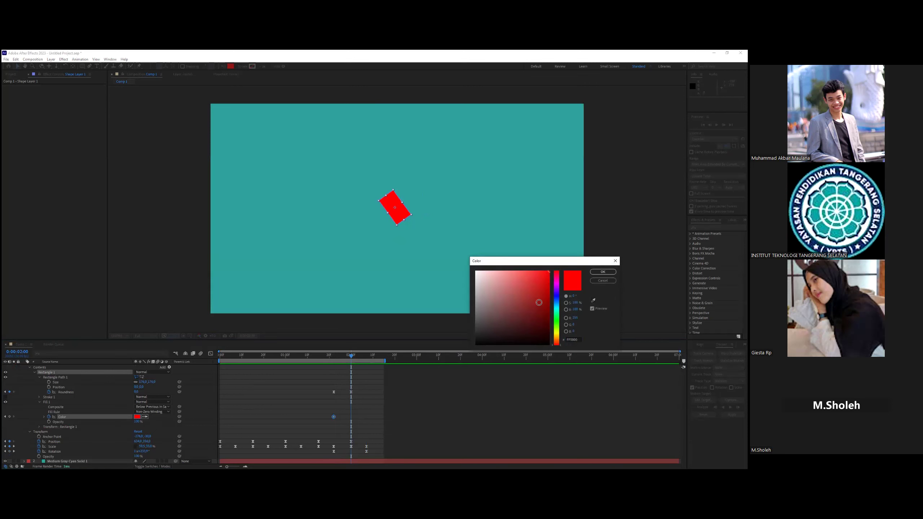
{"action": "left_click", "coordinate": [602, 272]}
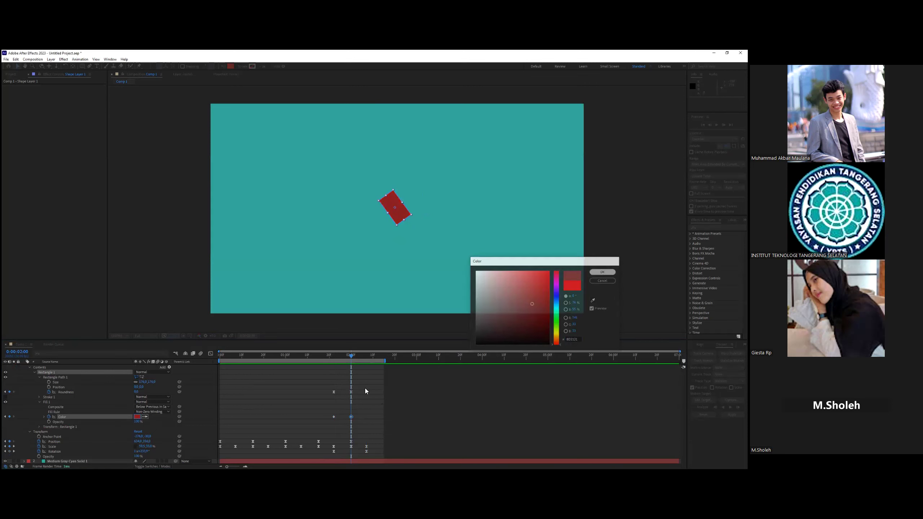
- Keyframe the rectangle's fill colour to purple at 0:00:02:07, trying green along the way
{"action": "left_click", "coordinate": [367, 360]}
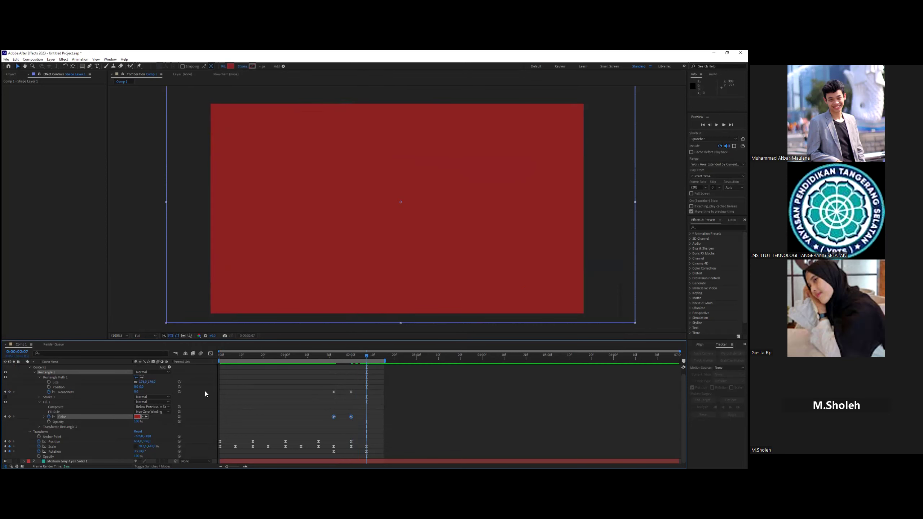
{"action": "left_click", "coordinate": [137, 417]}
{"action": "left_click", "coordinate": [557, 312]}
{"action": "mouse_move", "coordinate": [558, 315]}
{"action": "left_mouse_down"}
{"action": "mouse_move", "coordinate": [558, 328]}
{"action": "mouse_move", "coordinate": [532, 296]}
{"action": "left_mouse_up"}
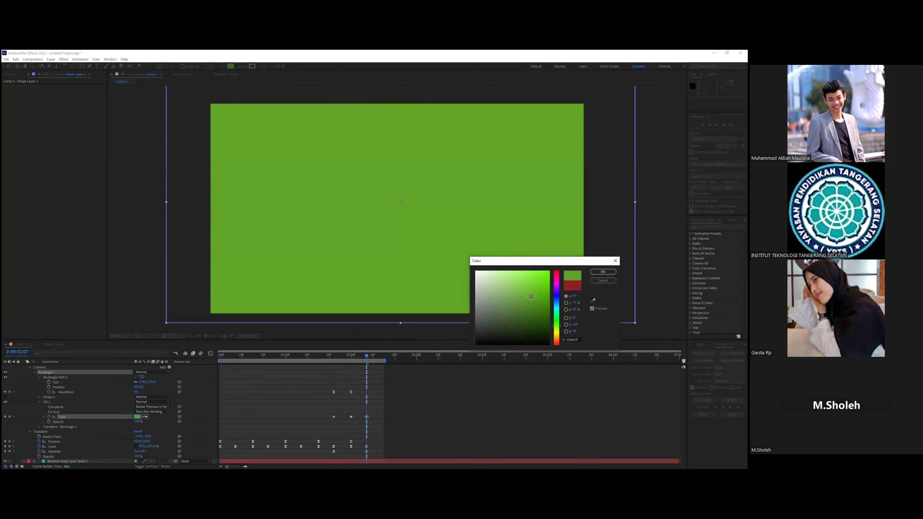
{"action": "left_click", "coordinate": [556, 288]}
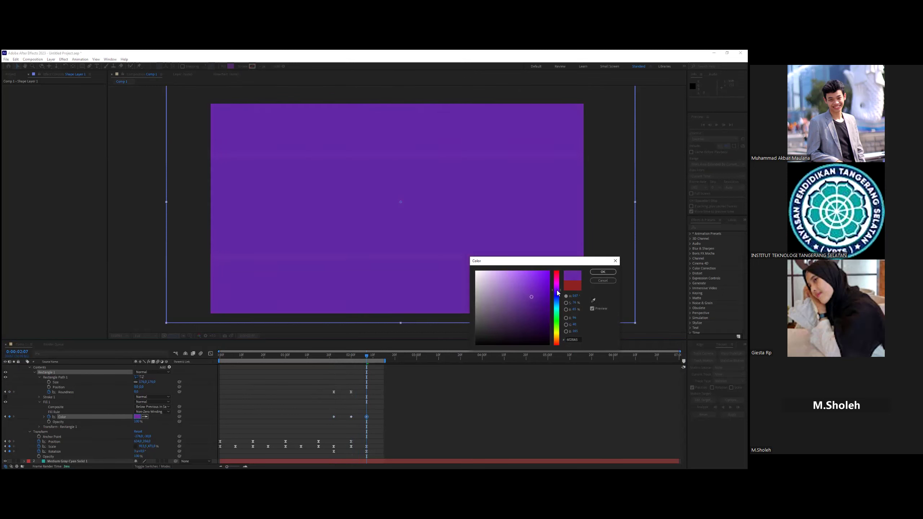
{"action": "left_click_drag", "start_coordinate": [529, 288], "coordinate": [526, 298]}
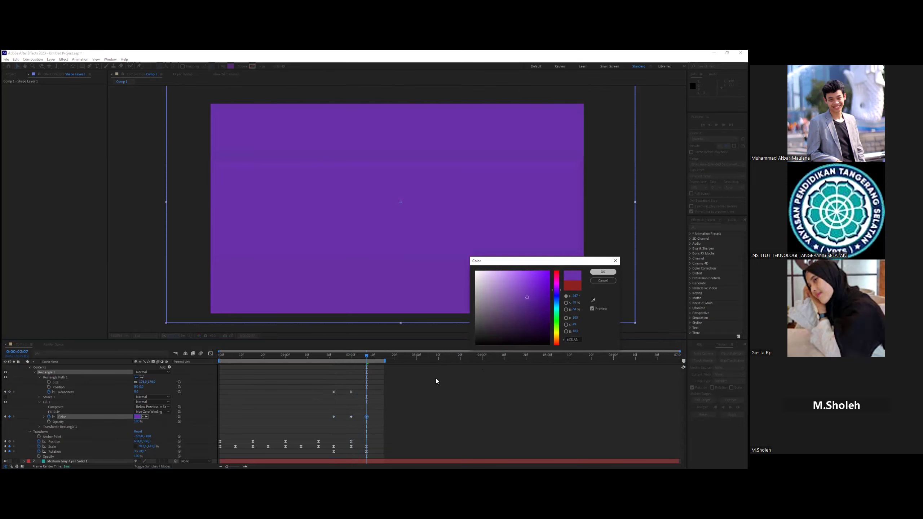
{"action": "key", "text": "Return"}
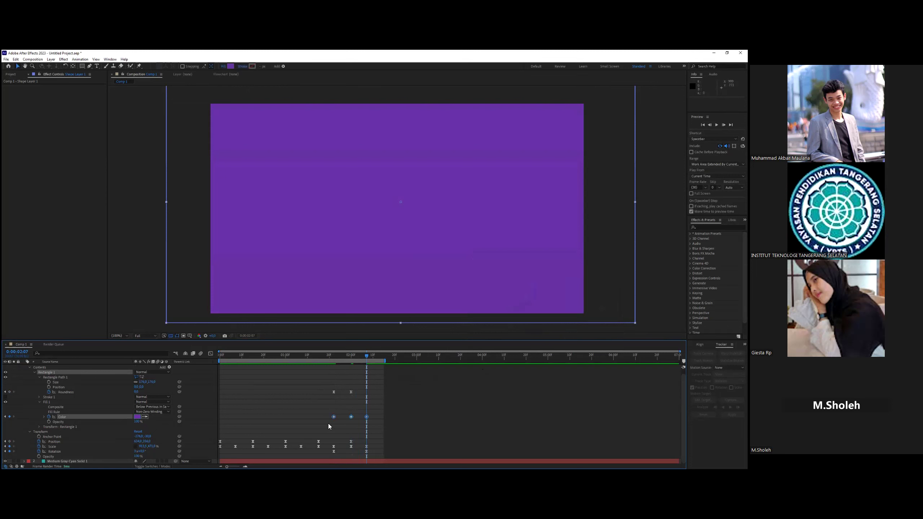
- Apply Easy Ease to the three fill Color keyframes
{"action": "right_click", "coordinate": [333, 416]}
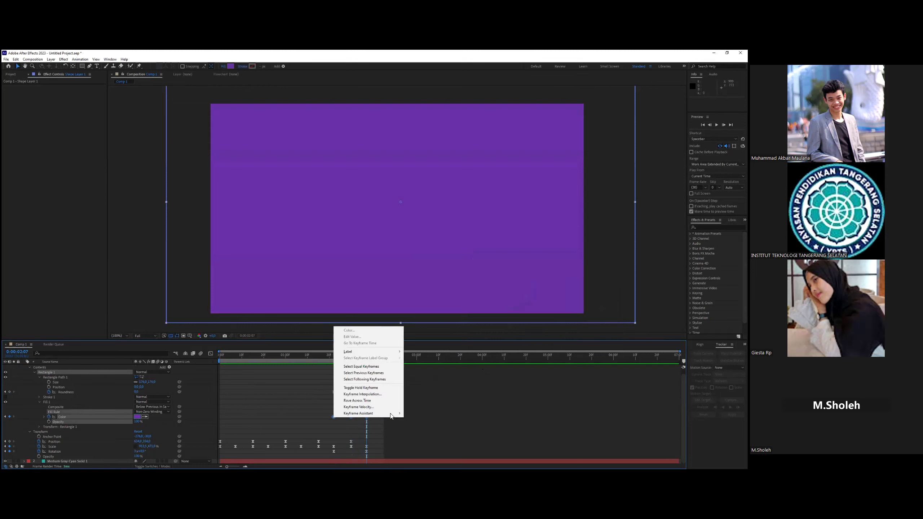
{"action": "mouse_move", "coordinate": [398, 413]}
{"action": "left_click", "coordinate": [418, 375]}
- Preview the colour change in the full animation and check the filled frame at 0:00:02:07
{"action": "key", "text": "space"}
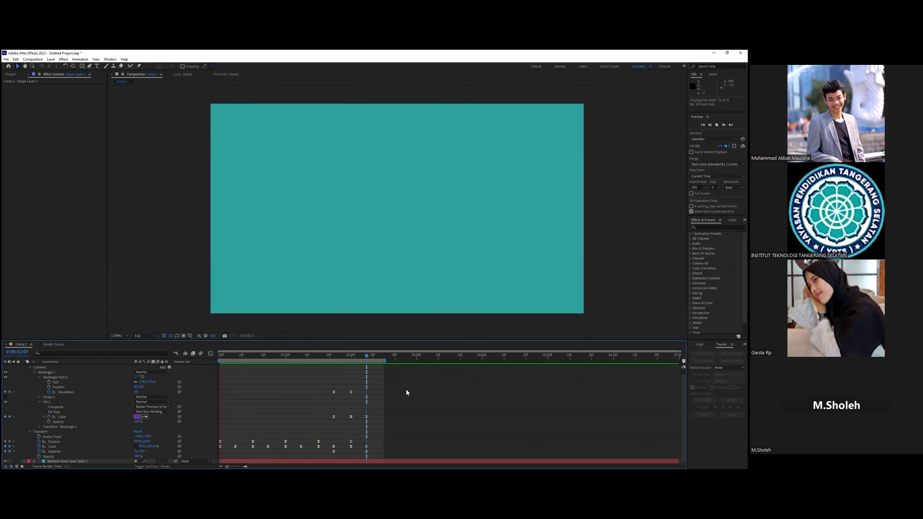
{"action": "key", "text": "space"}
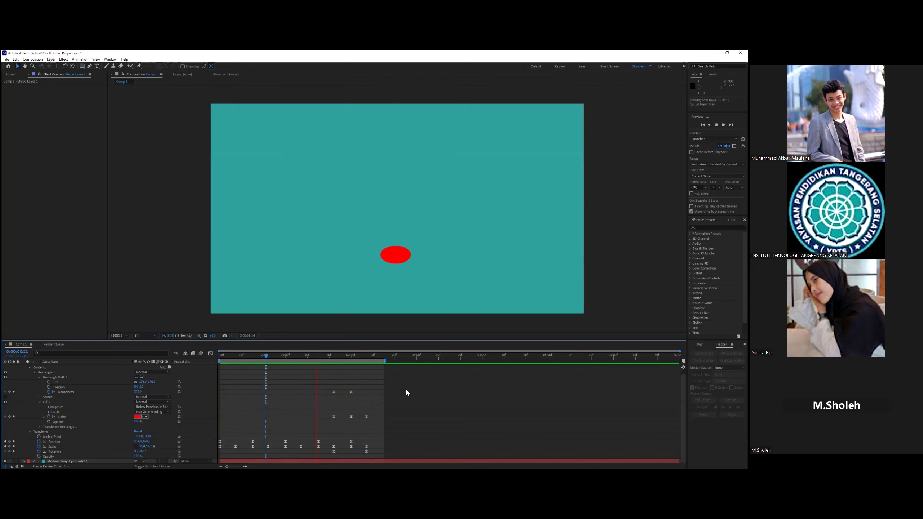
{"action": "key", "text": "space"}
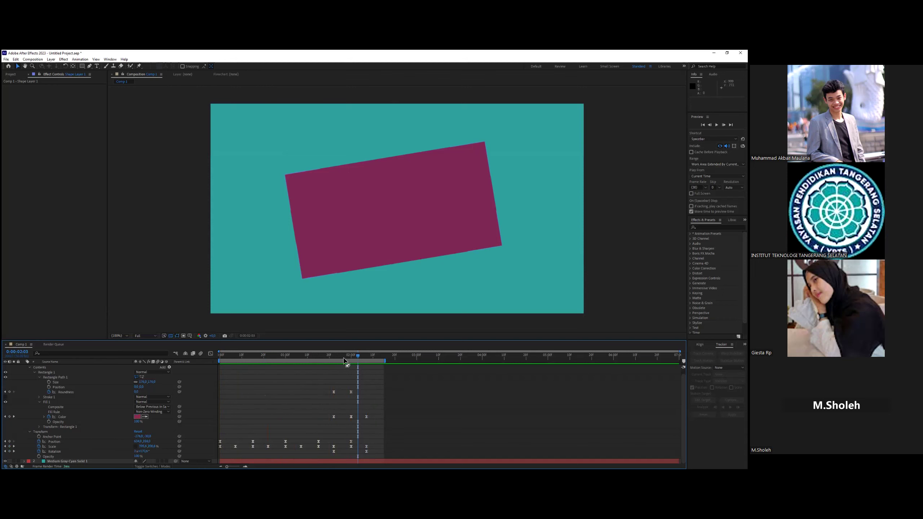
{"action": "mouse_move", "coordinate": [358, 357]}
{"action": "left_mouse_down"}
{"action": "mouse_move", "coordinate": [333, 361]}
{"action": "mouse_move", "coordinate": [367, 362]}
{"action": "left_mouse_up"}
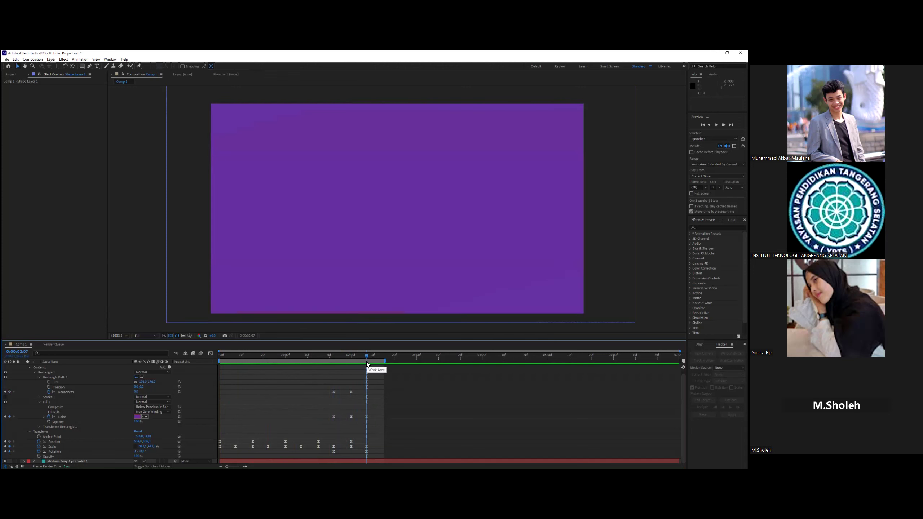
{"action": "key", "text": "space"}
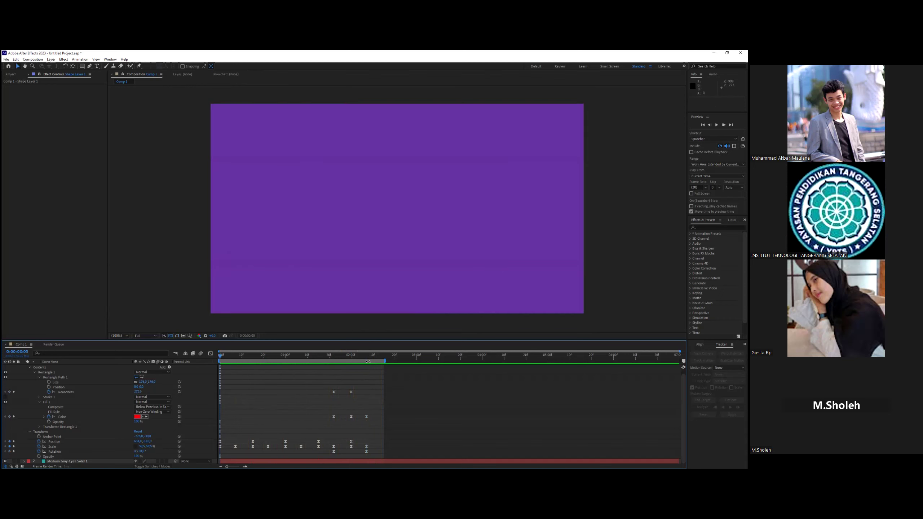
{"action": "key", "text": "space"}
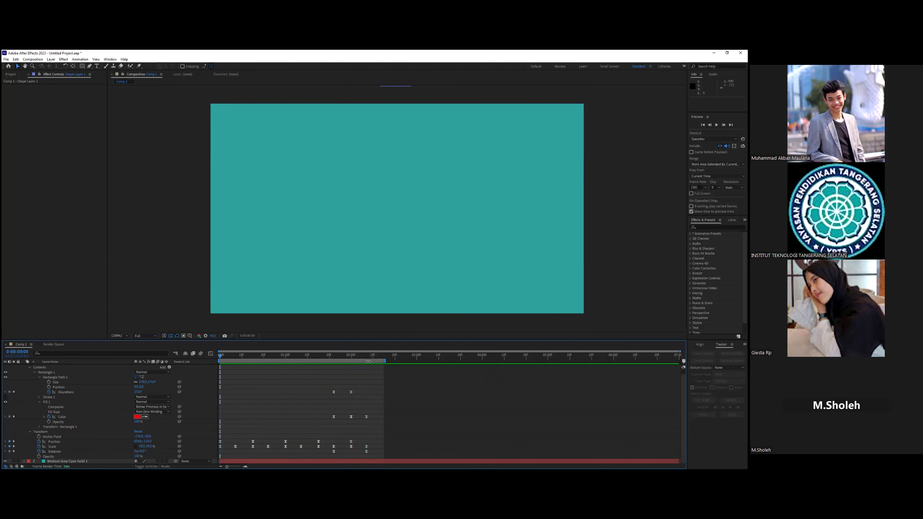
- Extend the work area's end to about 0:00:03:20 and set the current time to 0:00:02:15
{"action": "left_click_drag", "start_coordinate": [386, 363], "coordinate": [463, 371]}
{"action": "left_click_drag", "start_coordinate": [380, 355], "coordinate": [386, 355]}
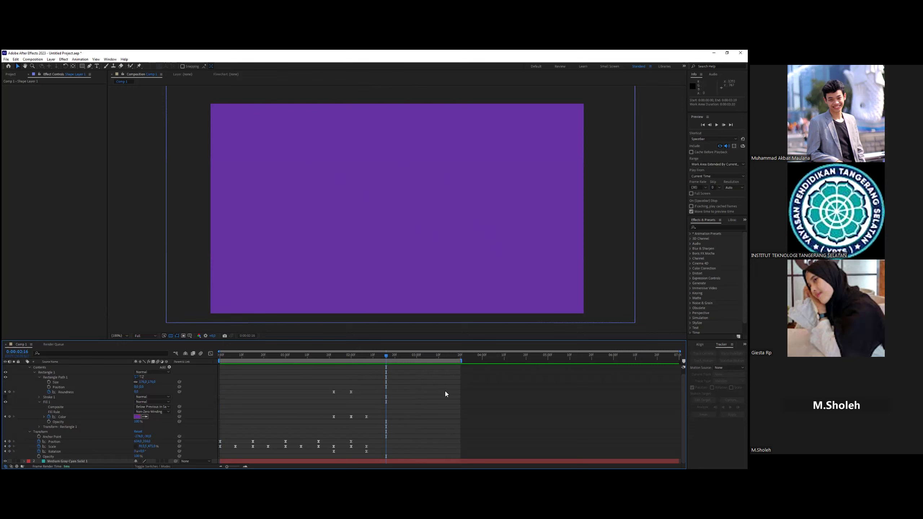
{"action": "left_click_drag", "start_coordinate": [385, 357], "coordinate": [383, 381]}
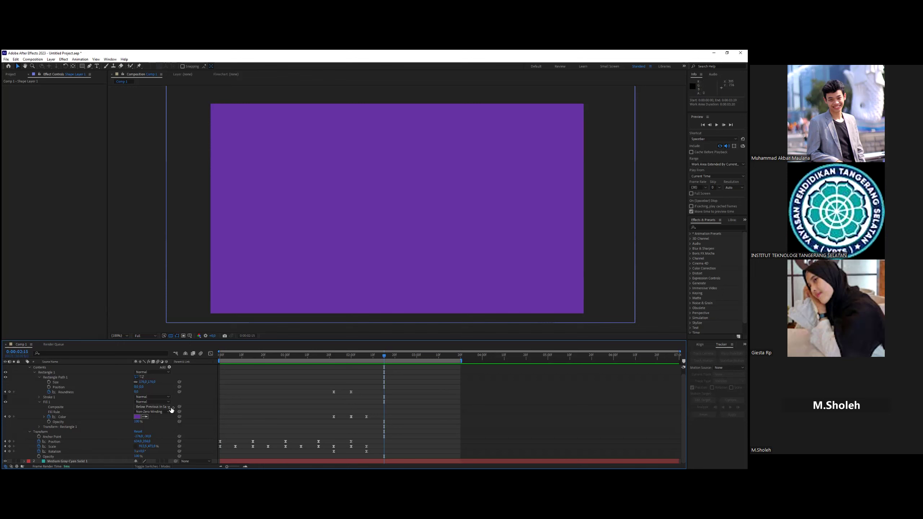
- Draw a closed red triangle with the Pen tool, covering the composition's lower-left half up to the diagonal between its corners
{"action": "left_click", "coordinate": [82, 66]}
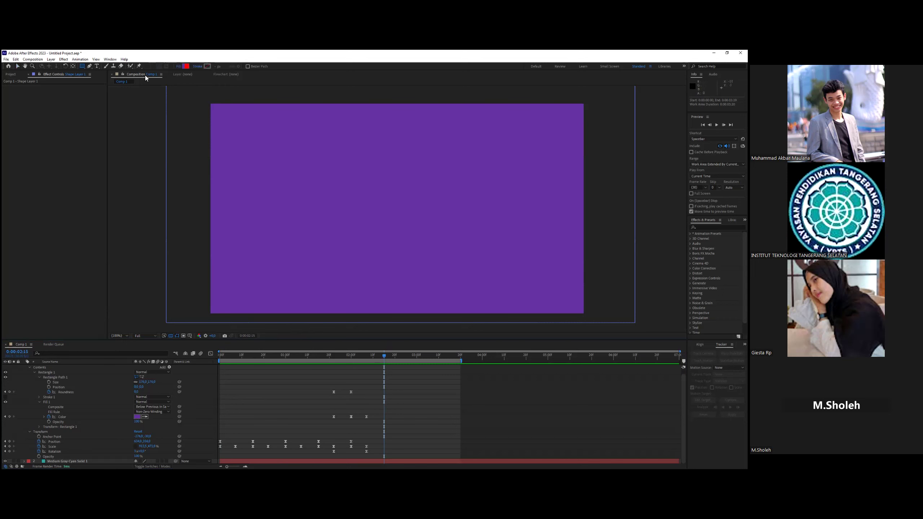
{"action": "left_click", "coordinate": [89, 66]}
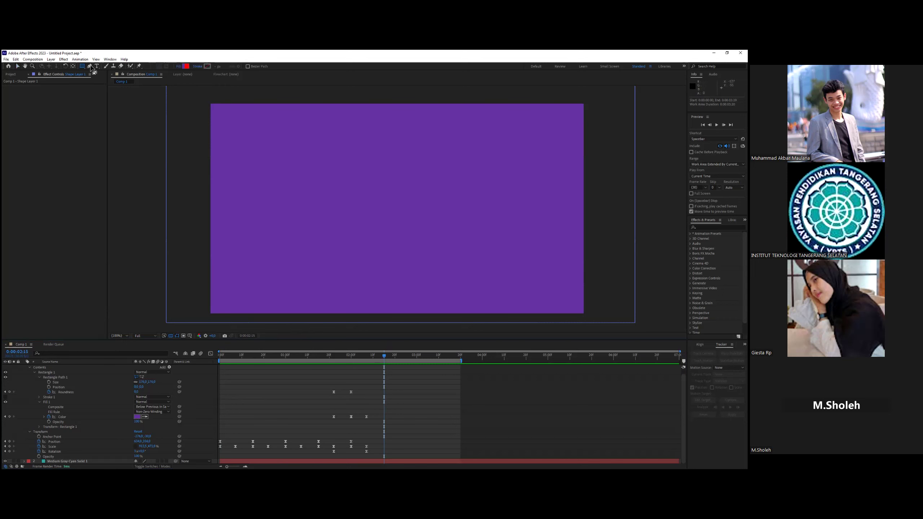
{"action": "left_click", "coordinate": [211, 104]}
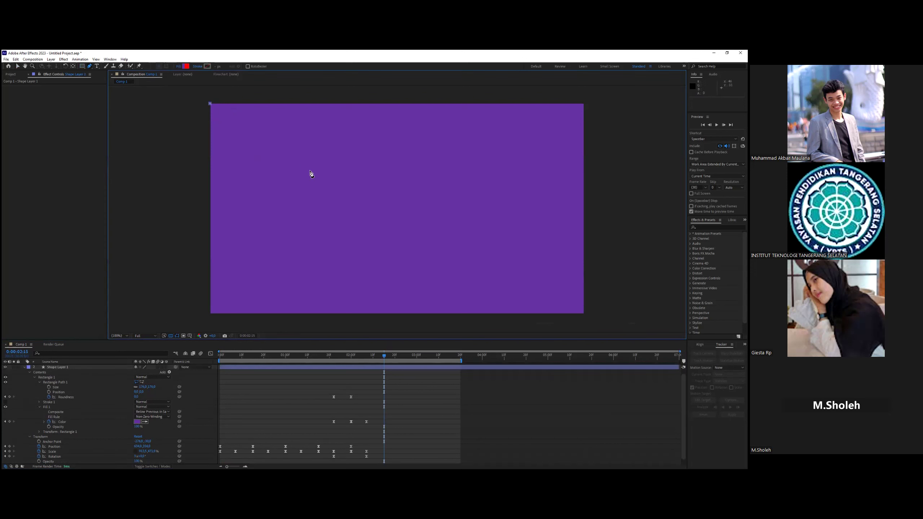
{"action": "left_click", "coordinate": [584, 314]}
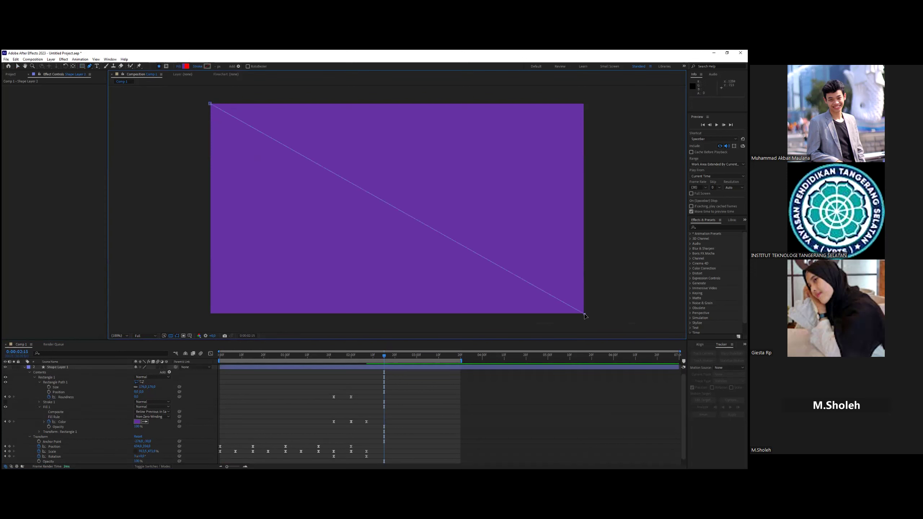
{"action": "left_click", "coordinate": [210, 315]}
{"action": "left_click", "coordinate": [210, 104]}
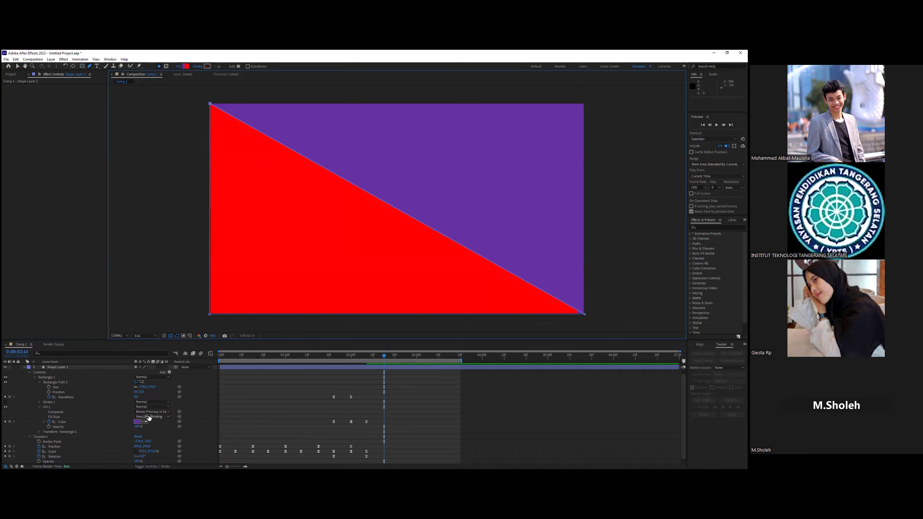
- Set the new triangle's Fill 1 colour to the purple sampled from the background rectangle
{"action": "scroll", "coordinate": [67, 398], "scroll_direction": "down", "scroll_amount": 1}
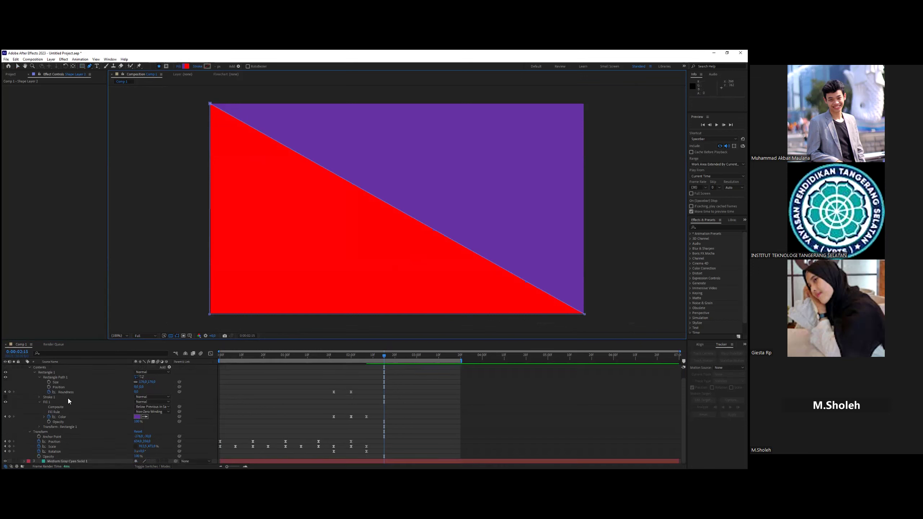
{"action": "scroll", "coordinate": [189, 391], "scroll_direction": "up", "scroll_amount": 1}
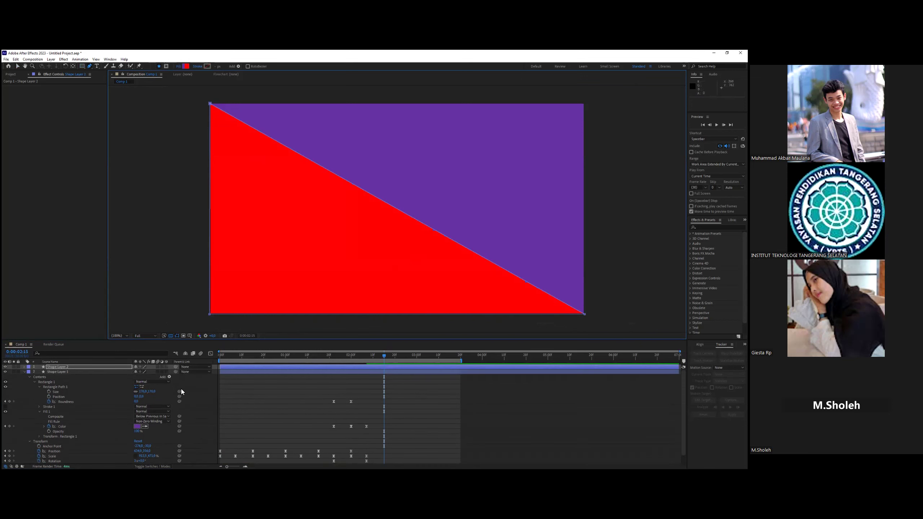
{"action": "left_click", "coordinate": [25, 367]}
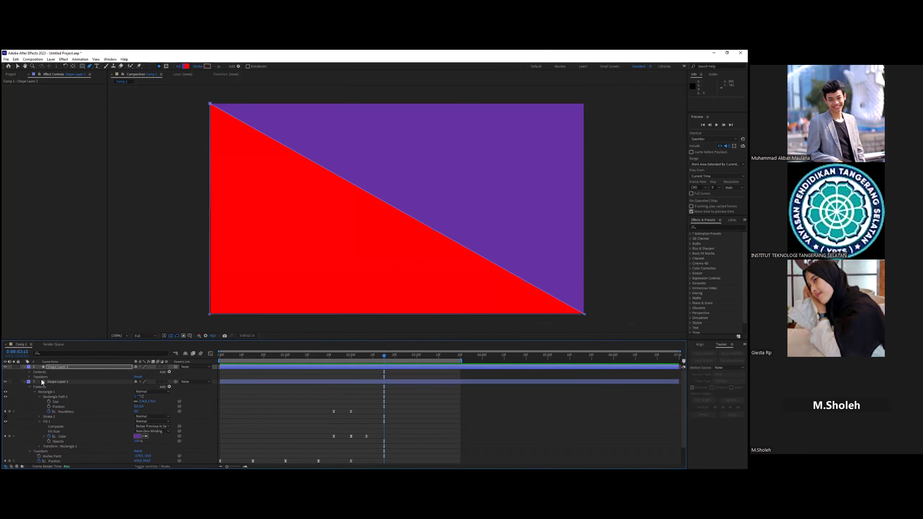
{"action": "left_click", "coordinate": [29, 373]}
{"action": "left_click", "coordinate": [35, 377]}
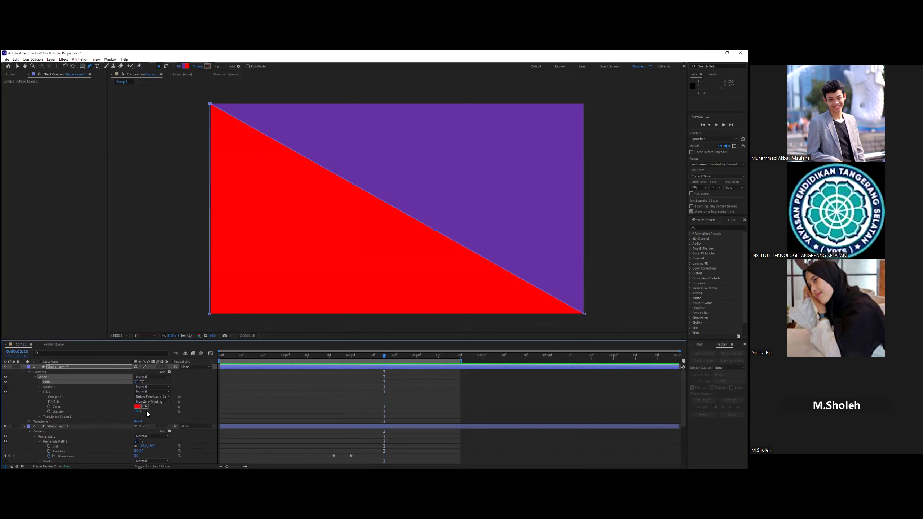
{"action": "left_click", "coordinate": [416, 185]}
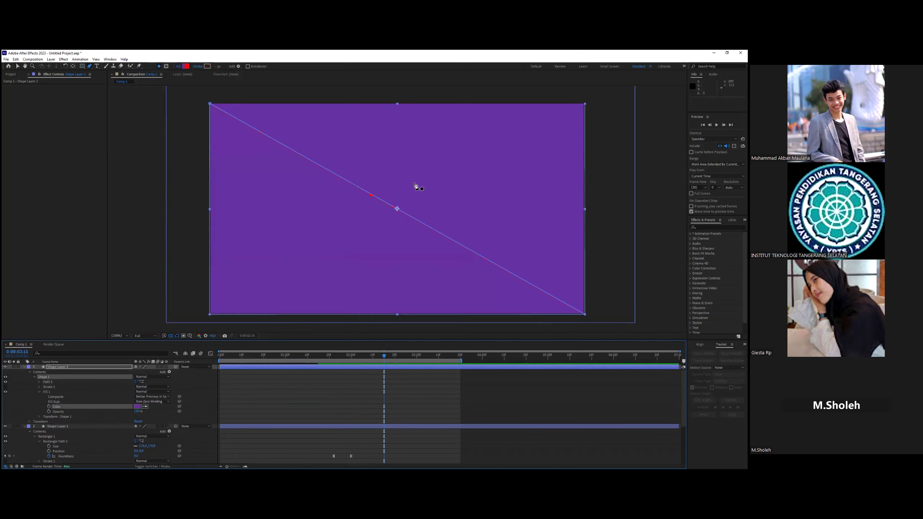
- Undo the new triangle's purple fill colour
{"action": "key", "text": "v"}
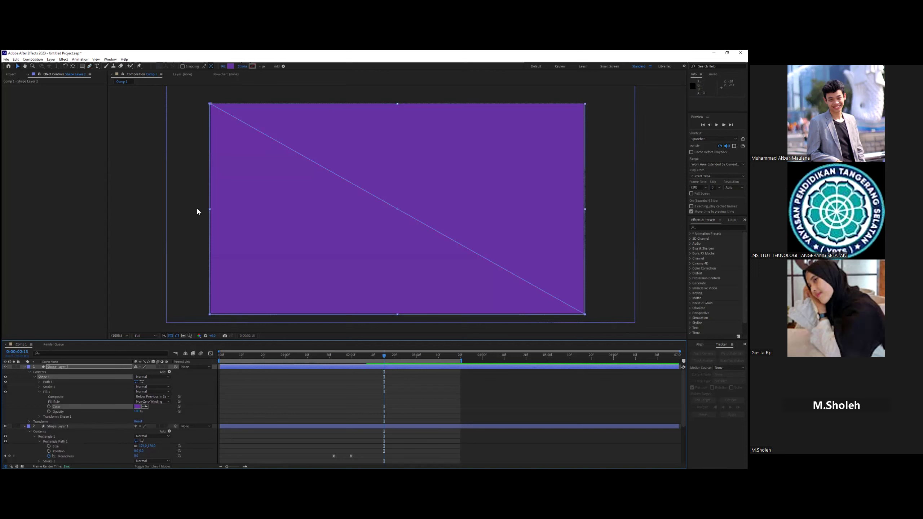
{"action": "left_click", "coordinate": [285, 236]}
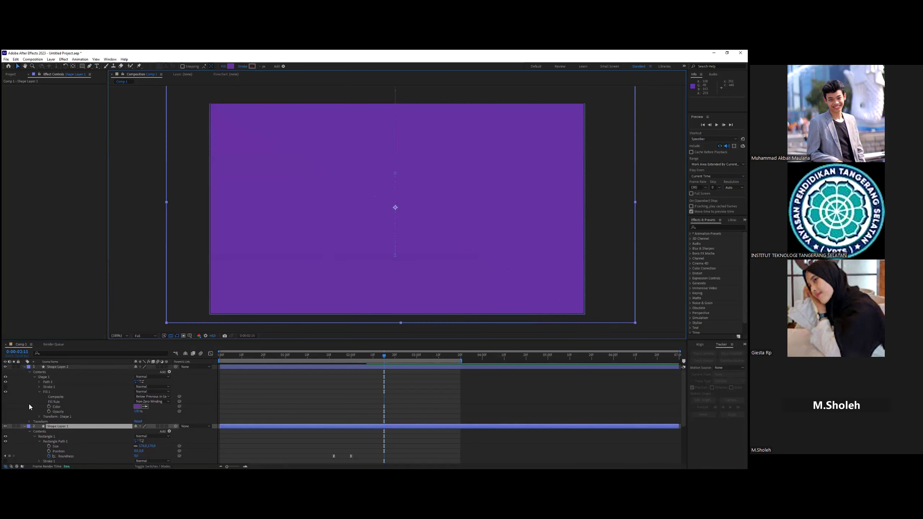
{"action": "left_click", "coordinate": [24, 367]}
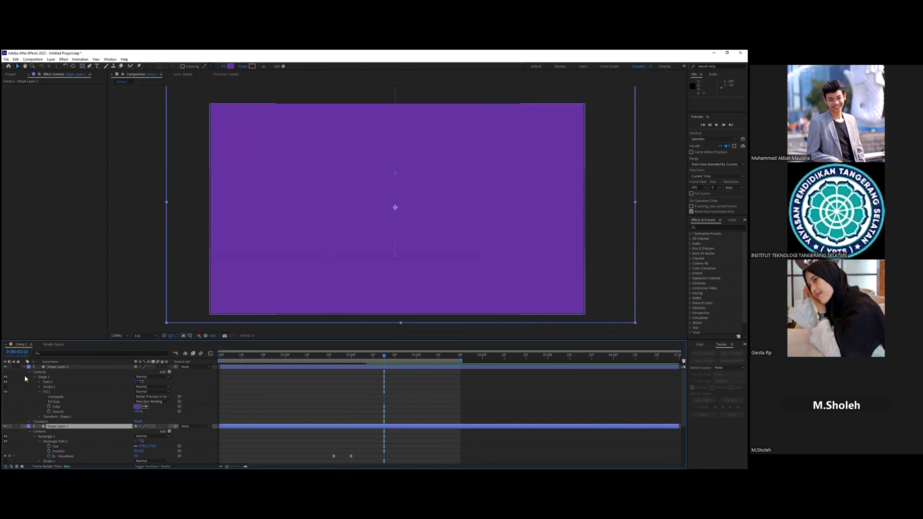
{"action": "left_click", "coordinate": [24, 371]}
{"action": "key", "text": "ctrl+z"}
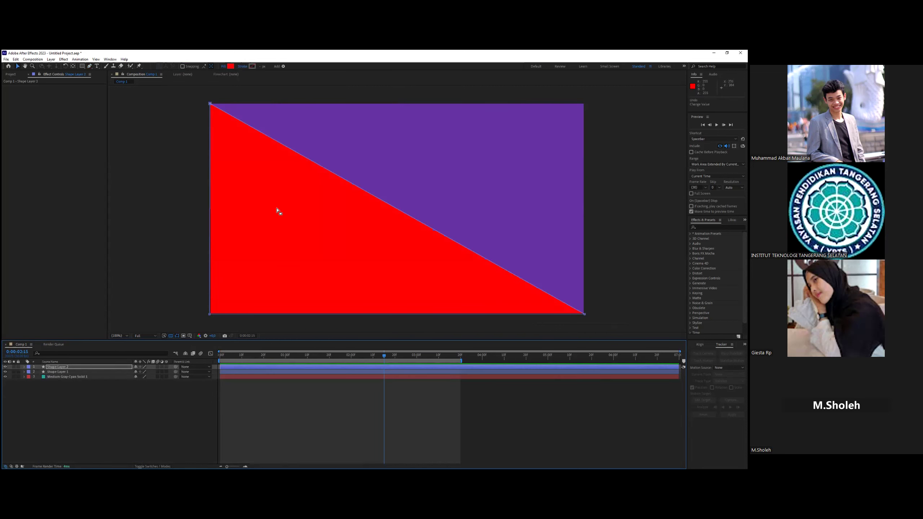
- Duplicate the red triangle layer and discard a trial resize of the copy
{"action": "left_click", "coordinate": [58, 367]}
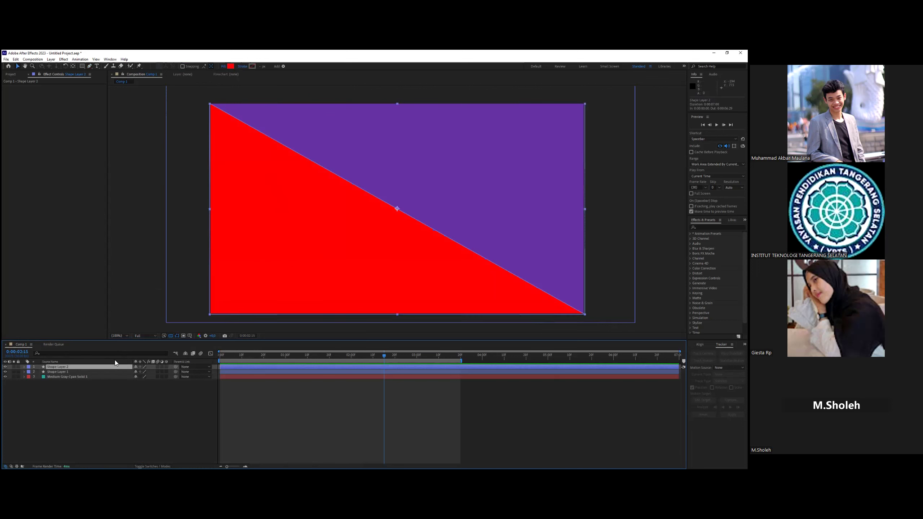
{"action": "key", "text": "ctrl+v"}
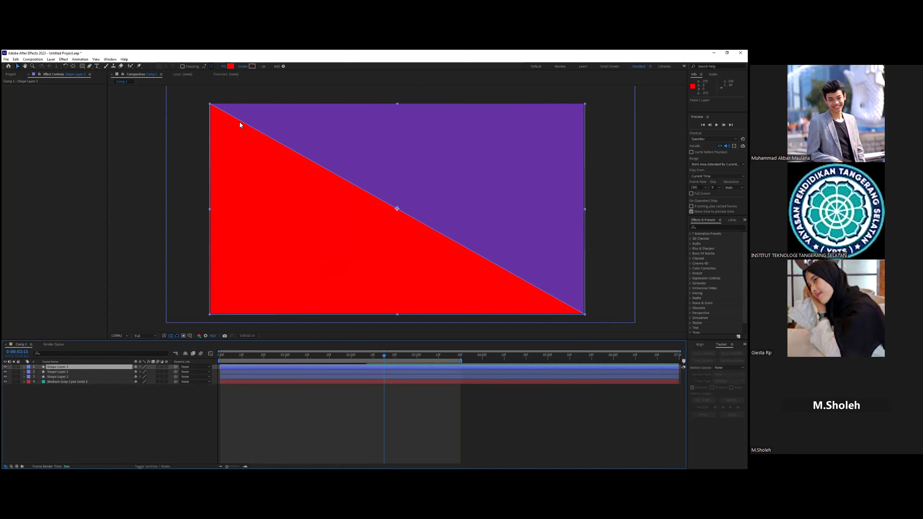
{"action": "left_click_drag", "start_coordinate": [225, 104], "coordinate": [307, 106]}
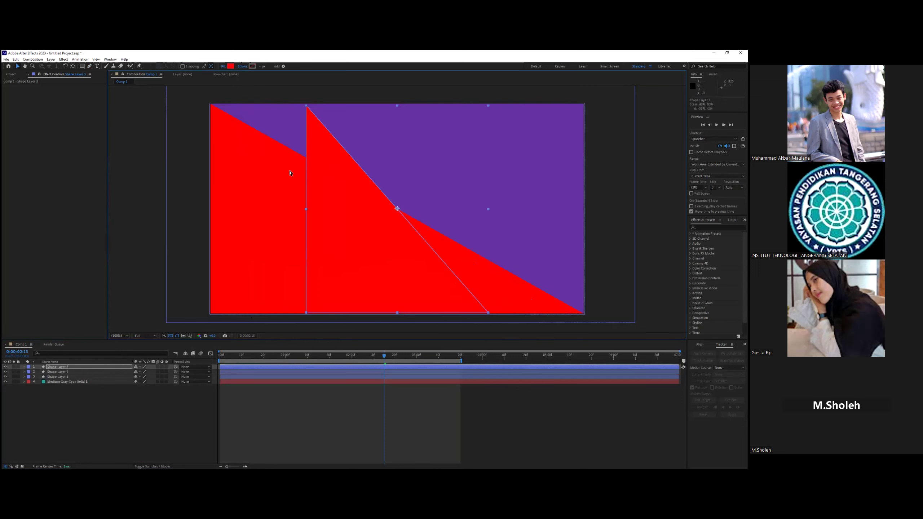
{"action": "key", "text": "ctrl+z"}
- Flip the copied triangle vertically and horizontally to cover the composition's upper-right half
{"action": "right_click", "coordinate": [286, 182]}
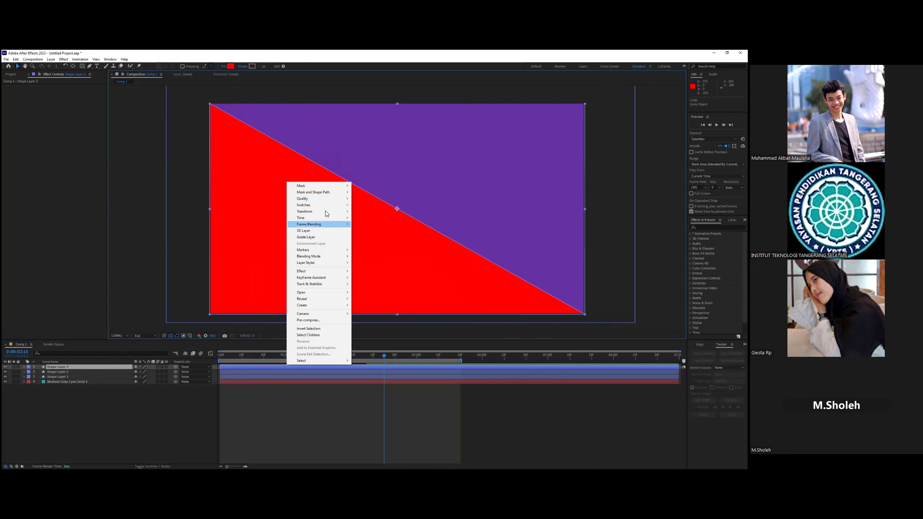
{"action": "mouse_move", "coordinate": [326, 212]}
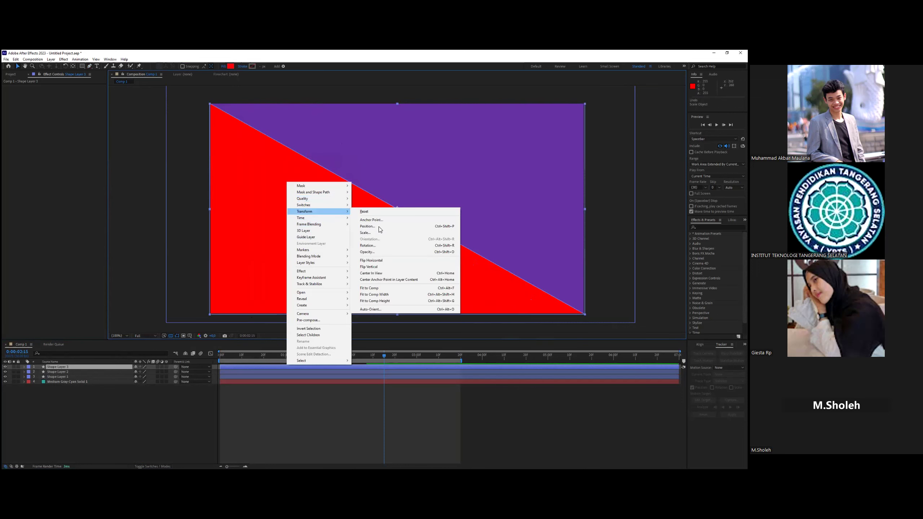
{"action": "left_click", "coordinate": [384, 269]}
{"action": "right_click", "coordinate": [349, 181]}
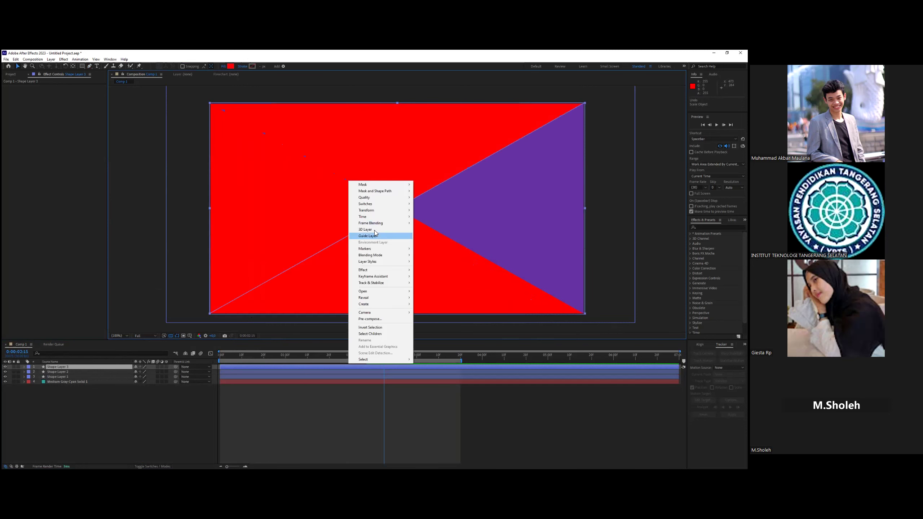
{"action": "mouse_move", "coordinate": [380, 209]}
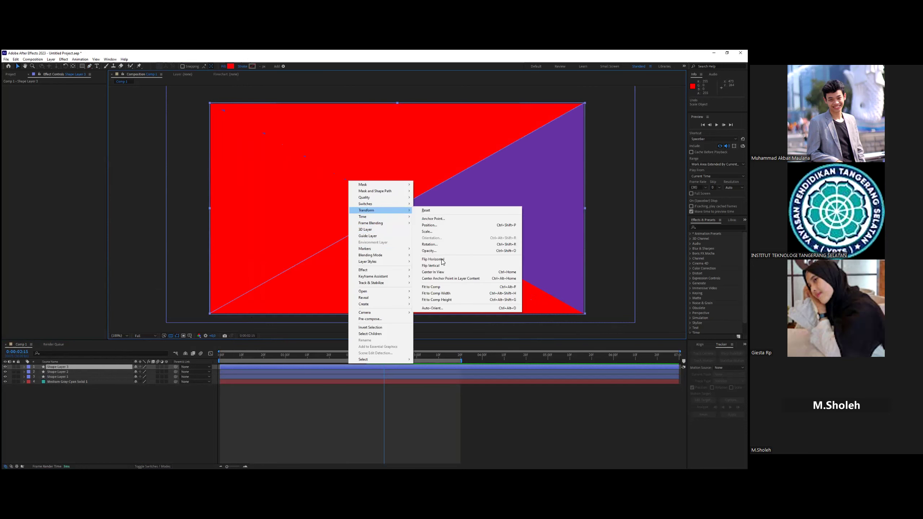
{"action": "left_click", "coordinate": [441, 258]}
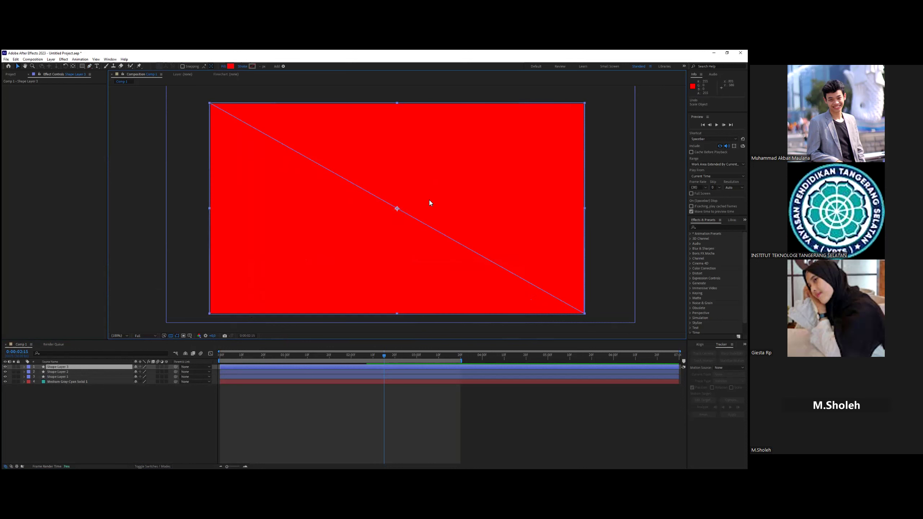
- Copy the purple hex value from the Fill 1 colour of the rectangle on Shape Layer 1
{"action": "left_click", "coordinate": [24, 377], "text": "ctrl"}
{"action": "left_click", "coordinate": [137, 422]}
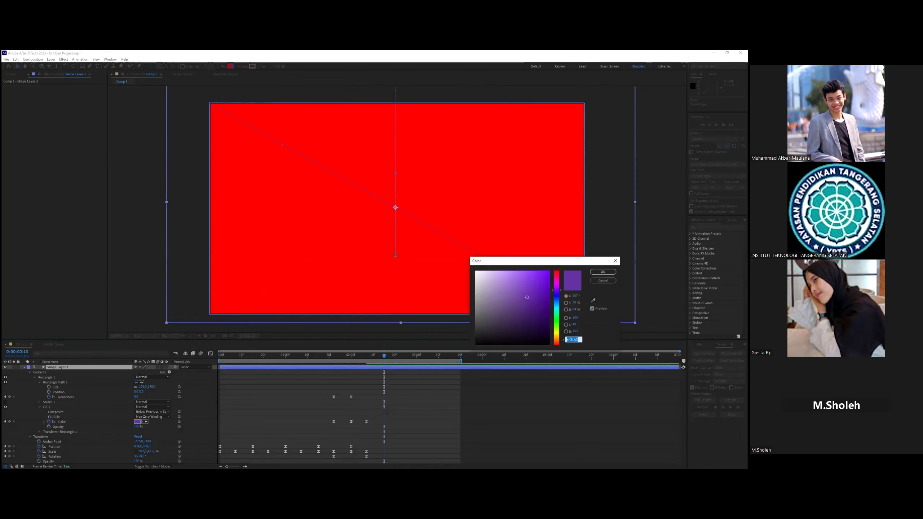
{"action": "left_click", "coordinate": [603, 271]}
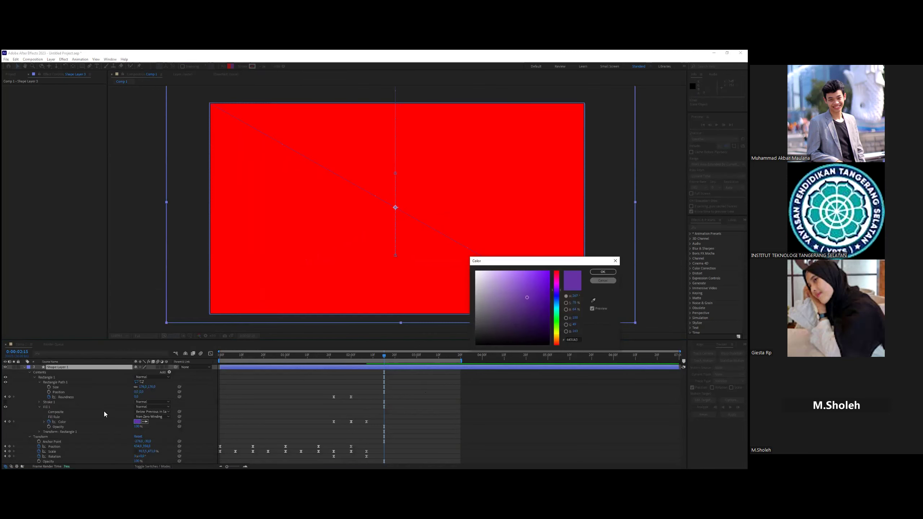
- Set the Fill 1 colour of the lower-left triangle on Shape Layer 2 to the copied purple
{"action": "scroll", "coordinate": [24, 379], "scroll_direction": "up", "scroll_amount": 1}
{"action": "left_click", "coordinate": [24, 377]}
{"action": "scroll", "coordinate": [131, 427], "scroll_direction": "up", "scroll_amount": 3}
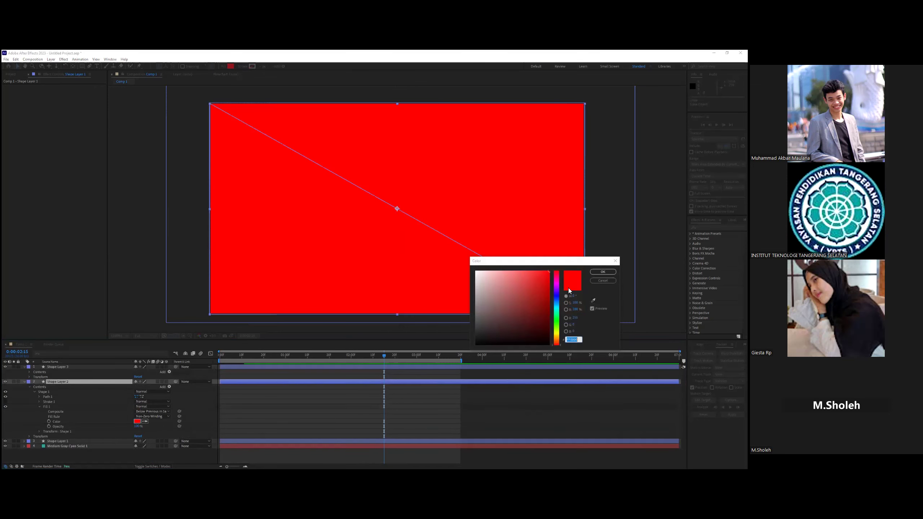
- Set the Fill 1 colour of the upper-right triangle on Shape Layer 3 to hex 6431A3
{"action": "left_click", "coordinate": [30, 372]}
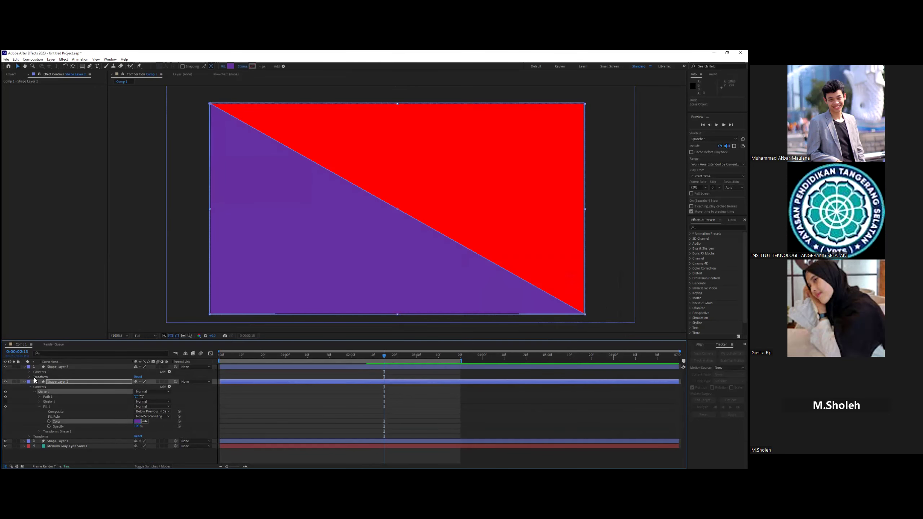
{"action": "left_click", "coordinate": [40, 391]}
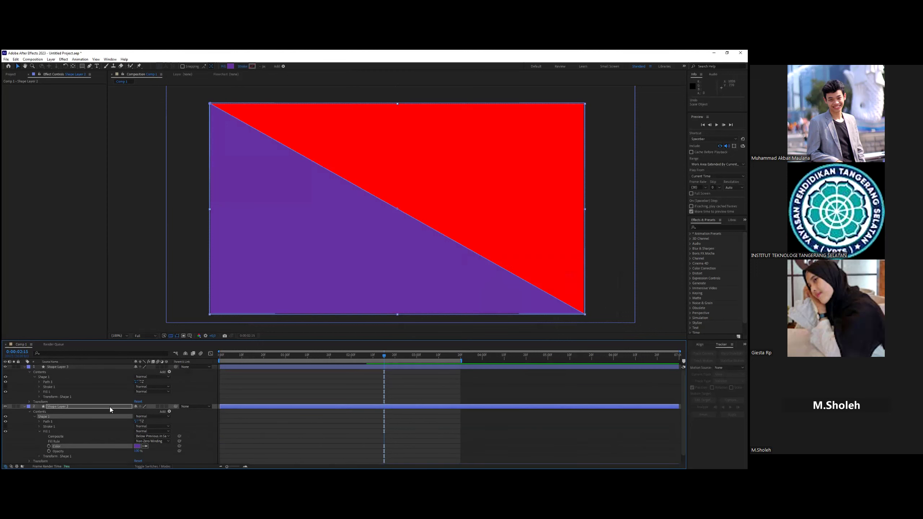
{"action": "left_click", "coordinate": [137, 406]}
{"action": "type", "text": "6431A3"}
{"action": "key", "text": "Return"}
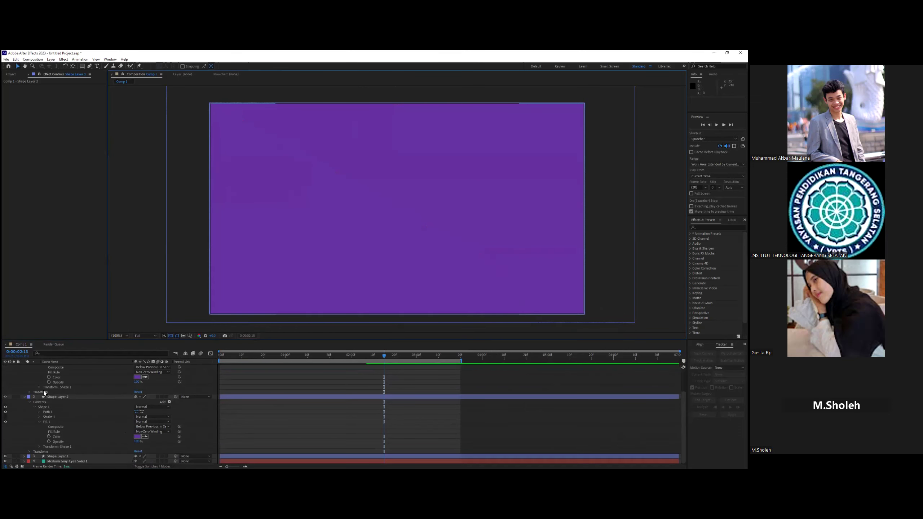
- Show only the Opacity property of all layers and set the current time to 0:00:02:07
{"action": "key", "text": "ctrl+a"}
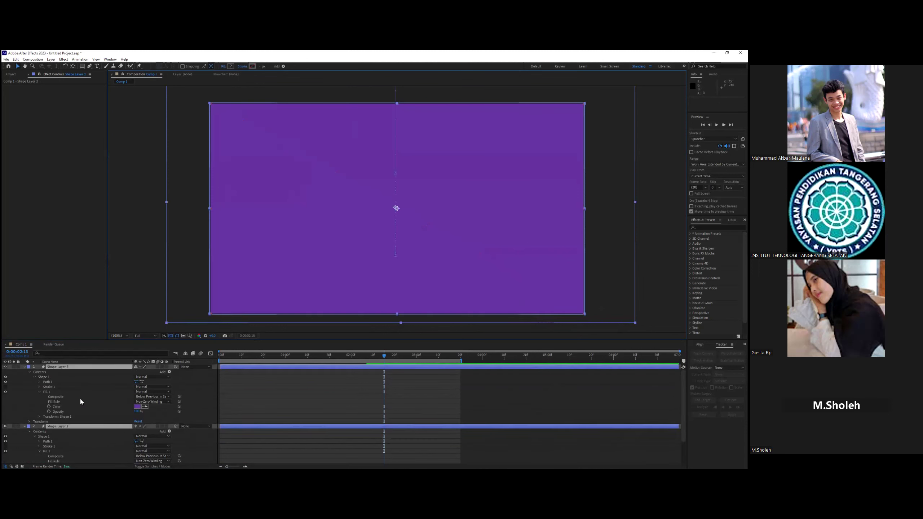
{"action": "key", "text": "End"}
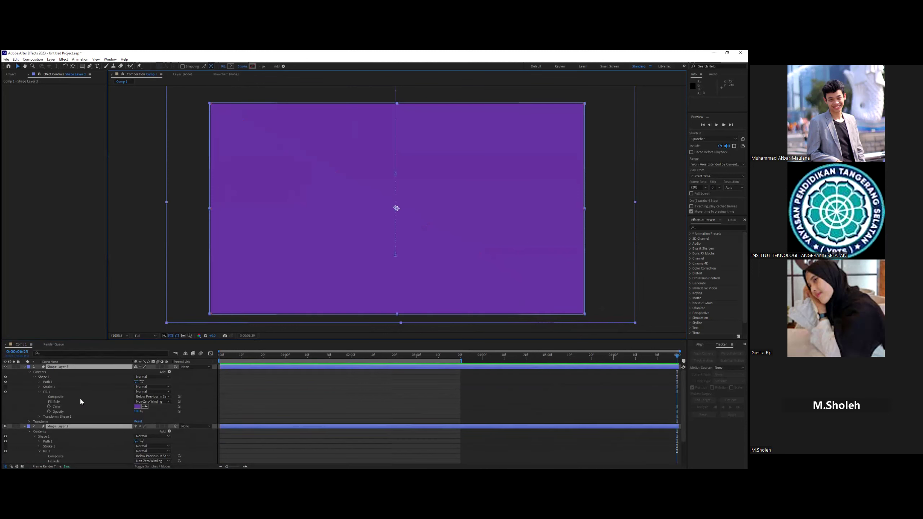
{"action": "key", "text": "t"}
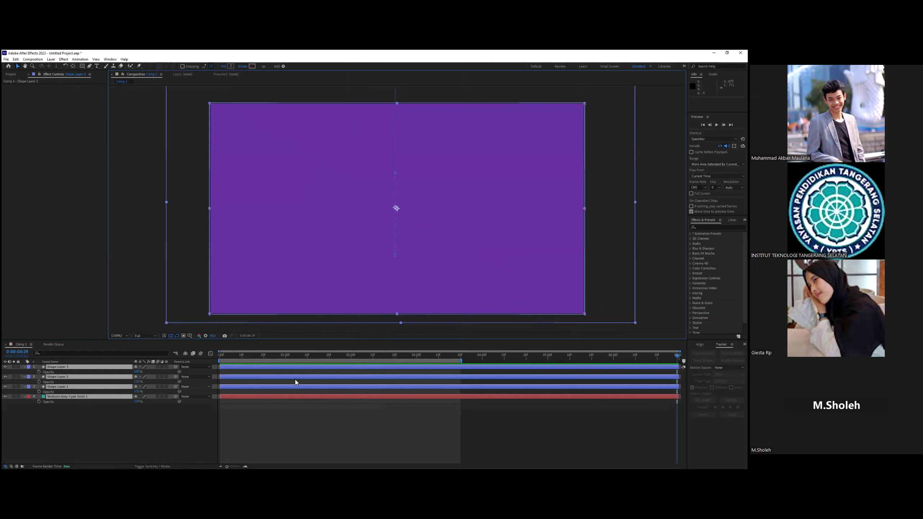
{"action": "left_click", "coordinate": [393, 354]}
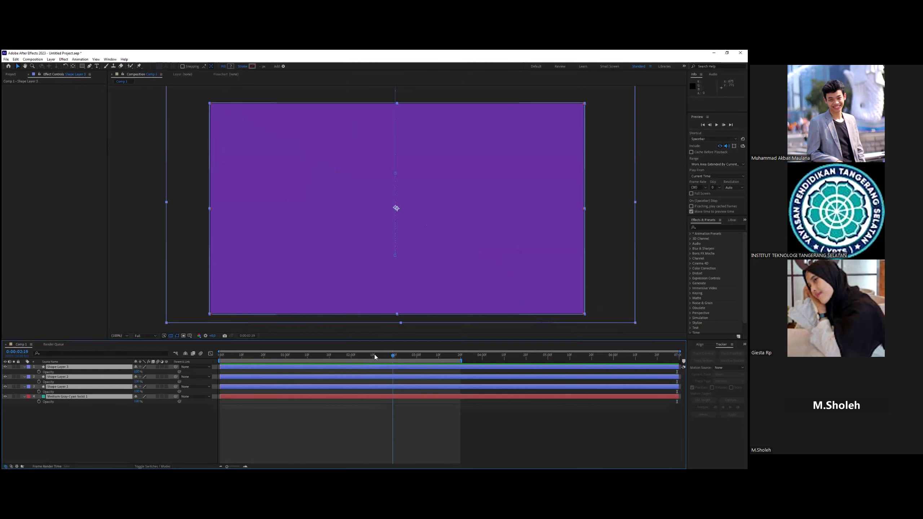
{"action": "key", "text": "Page_Up"}
{"action": "key", "text": "Page_Up"}
{"action": "key", "text": "Page_Up"}
{"action": "key", "text": "Page_Up"}
{"action": "key", "text": "Page_Up"}
{"action": "key", "text": "Page_Up"}
{"action": "key", "text": "Page_Up"}
{"action": "key", "text": "Page_Up"}
{"action": "key", "text": "Page_Up"}
{"action": "key", "text": "Page_Up"}
{"action": "key", "text": "Page_Up"}
{"action": "key", "text": "Page_Up"}
- Lock the solid background layer, leaving the three shape layers unlocked and visible
{"action": "left_click", "coordinate": [14, 397]}
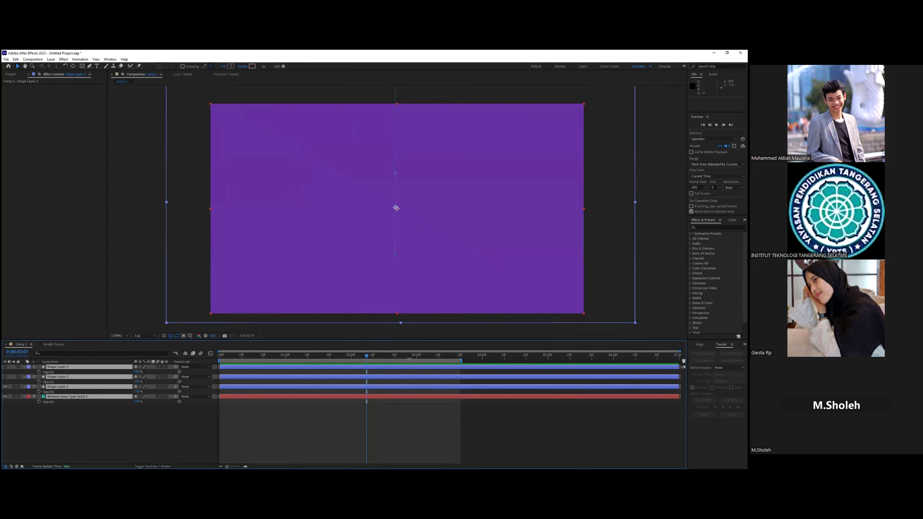
{"action": "key", "text": "ctrl+l"}
{"action": "left_click_drag", "start_coordinate": [329, 357], "coordinate": [365, 359]}
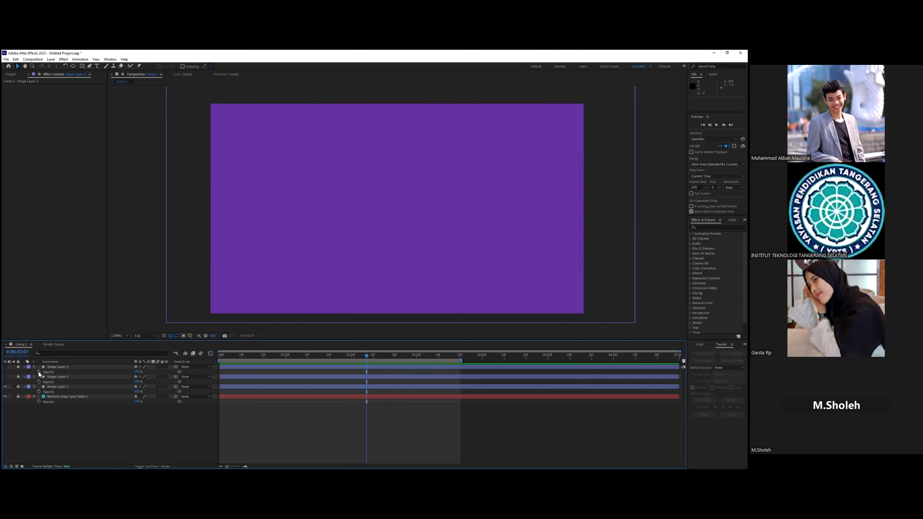
{"action": "left_click", "coordinate": [18, 366]}
{"action": "left_click", "coordinate": [18, 377]}
{"action": "left_click_drag", "start_coordinate": [5, 376], "coordinate": [5, 368]}
{"action": "key", "text": "ctrl+z"}
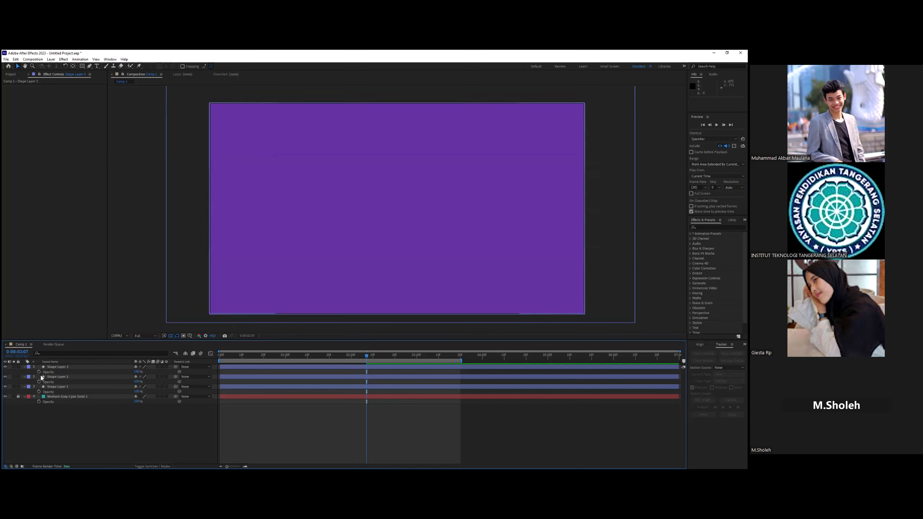
- Add Opacity keyframes to the three shape layers at 0:00:02:07, with both triangles at 0% and the rectangle at 100%
{"action": "left_click", "coordinate": [38, 382]}
{"action": "left_click", "coordinate": [200, 386]}
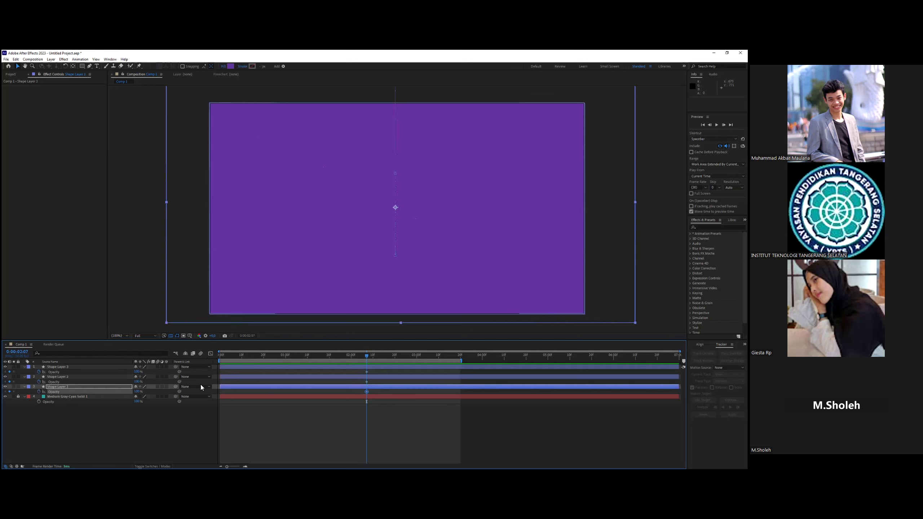
{"action": "left_click", "coordinate": [139, 382]}
{"action": "left_click", "coordinate": [138, 371]}
{"action": "type", "text": "0"}
{"action": "left_click", "coordinate": [138, 391]}
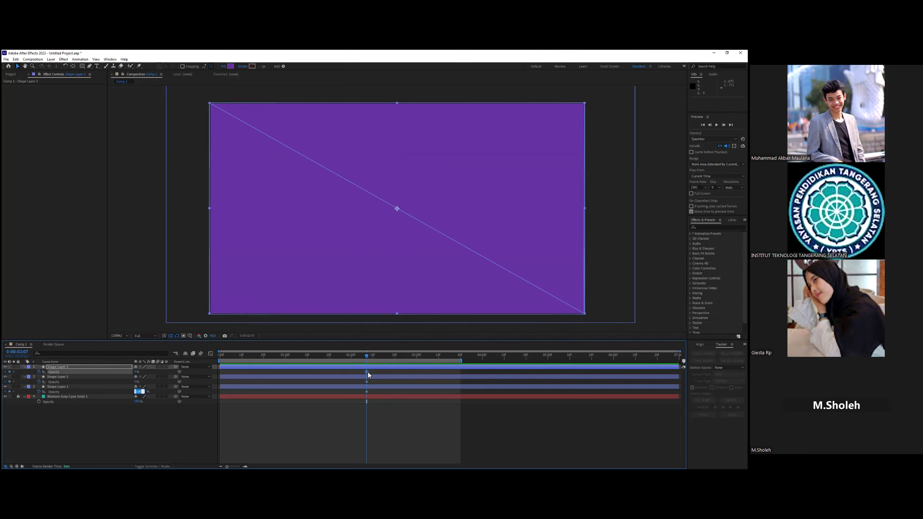
- At 0:00:02:09, set the rectangle layer's Opacity to 0% and both triangle layers' Opacity to 100%
{"action": "left_click_drag", "start_coordinate": [366, 358], "coordinate": [368, 359]}
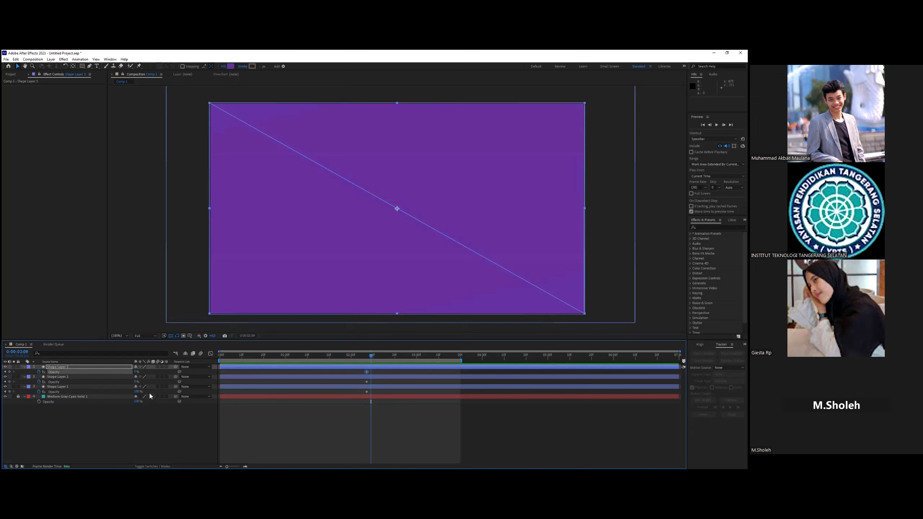
{"action": "left_click", "coordinate": [138, 392]}
{"action": "type", "text": "0"}
{"action": "left_click", "coordinate": [137, 381]}
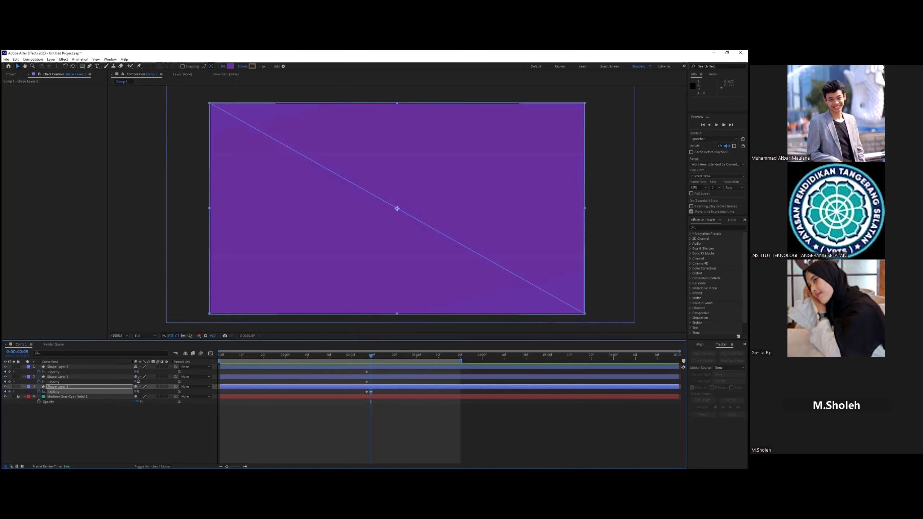
{"action": "type", "text": "100"}
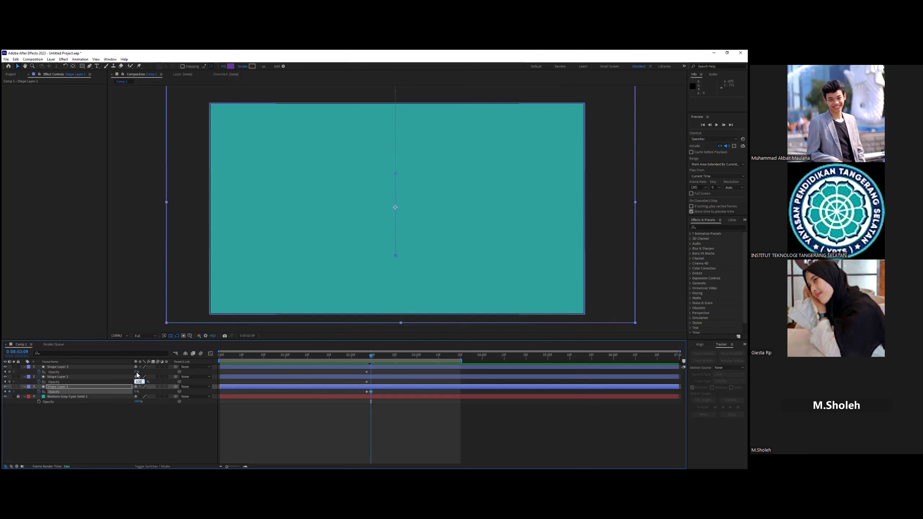
{"action": "left_click", "coordinate": [137, 372]}
{"action": "type", "text": "100"}
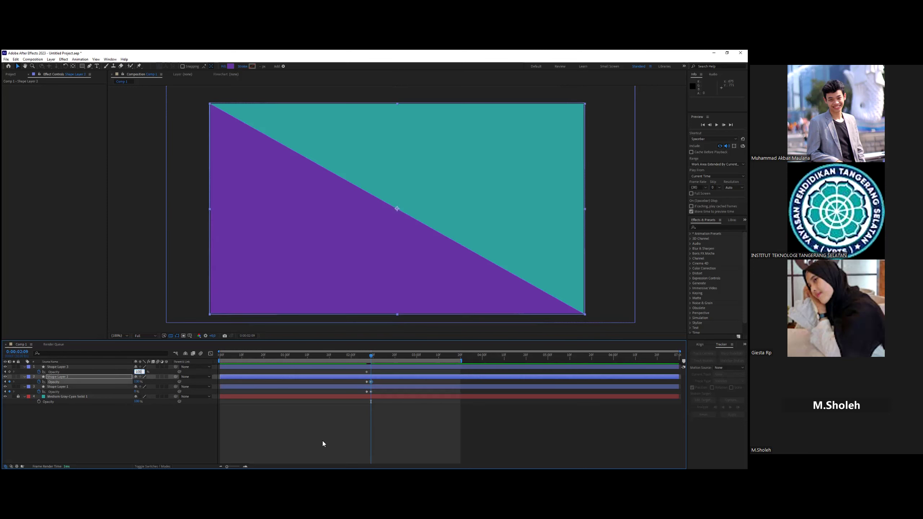
{"action": "key", "text": "Return"}
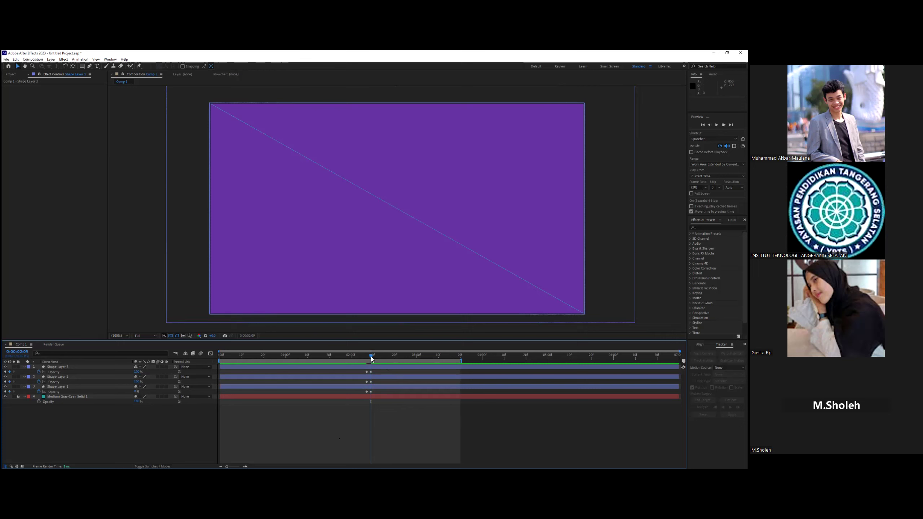
- Move the three layers' second Opacity keyframes to 0:00:02:08 and set the current time to 0:00:02:15
{"action": "left_click_drag", "start_coordinate": [374, 371], "coordinate": [371, 391]}
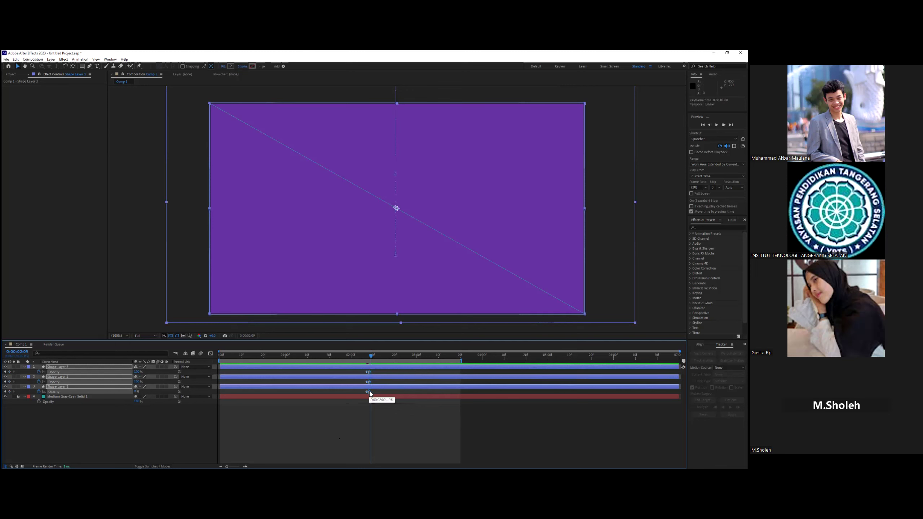
{"action": "left_click", "coordinate": [366, 357]}
{"action": "left_click", "coordinate": [366, 357]}
{"action": "left_click_drag", "start_coordinate": [366, 357], "coordinate": [382, 357]}
{"action": "key", "text": "Page_Down"}
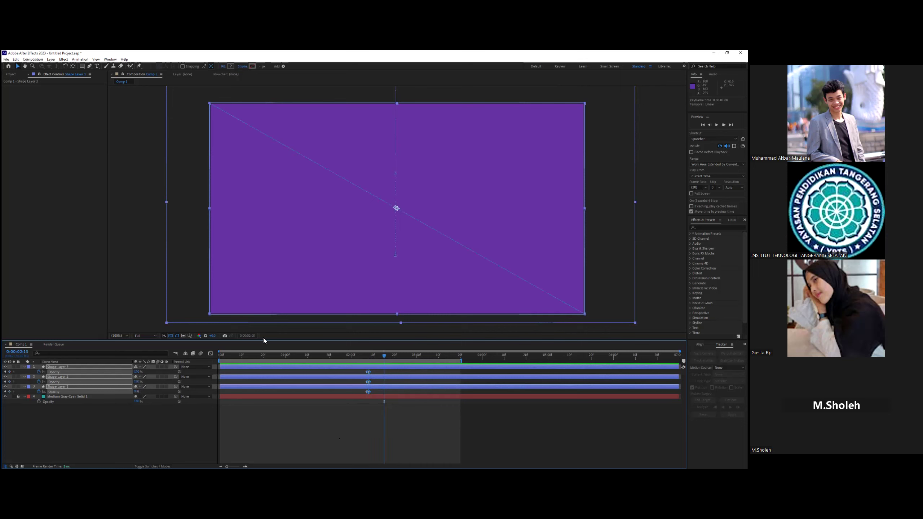
- Show all modified properties of the rectangle on Shape Layer 1
{"action": "key", "text": "F2"}
{"action": "left_click", "coordinate": [53, 387]}
{"action": "key", "text": "u"}
{"action": "key", "text": "u"}
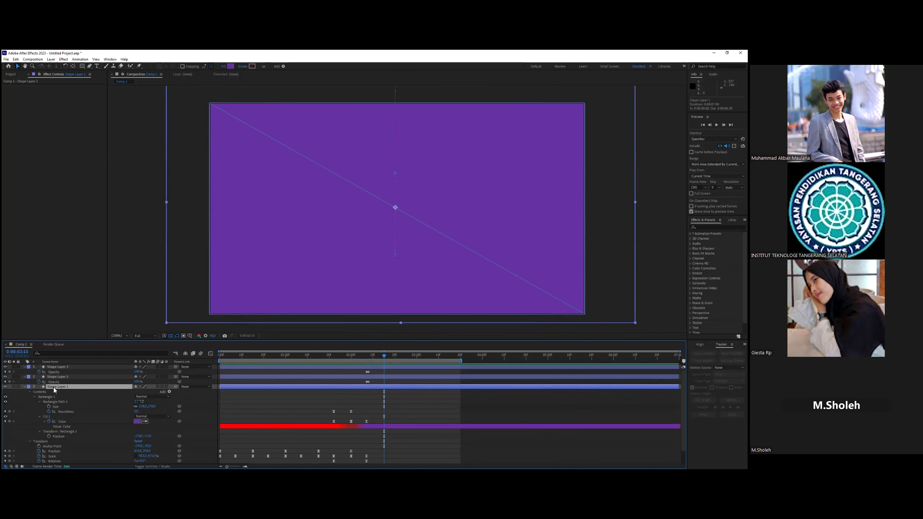
- Collapse the rectangle layer's properties and add Position keyframes to both triangle layers at 0:00:02:15
{"action": "key", "text": "u"}
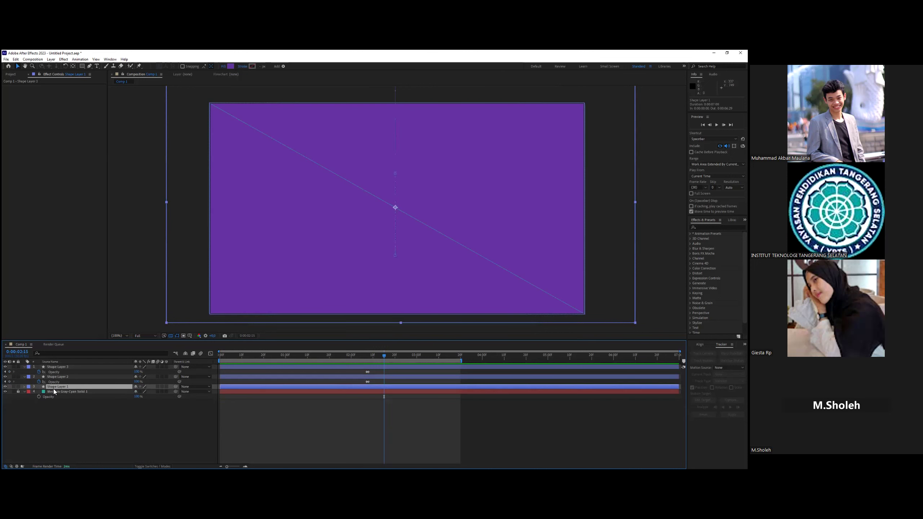
{"action": "left_click", "coordinate": [54, 366]}
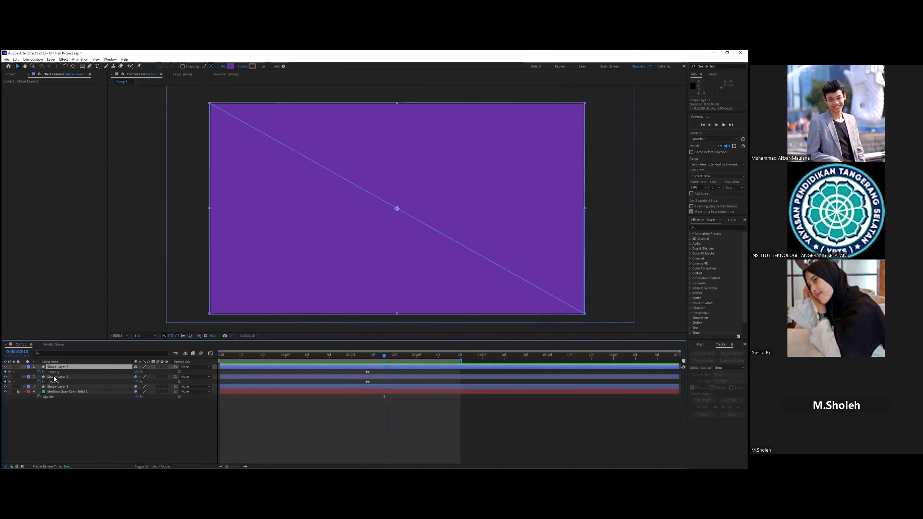
{"action": "left_click", "coordinate": [53, 376], "text": "shift"}
{"action": "key", "text": "p"}
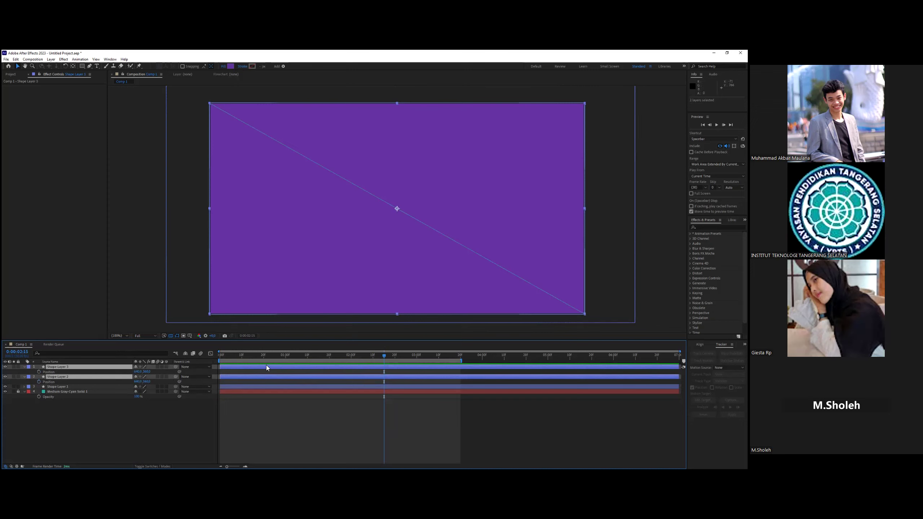
{"action": "left_click", "coordinate": [39, 372]}
{"action": "left_click", "coordinate": [40, 382]}
- Move the Position keyframes of both triangle layers to 0:00:02:08
{"action": "key", "text": "u"}
{"action": "key", "text": "u"}
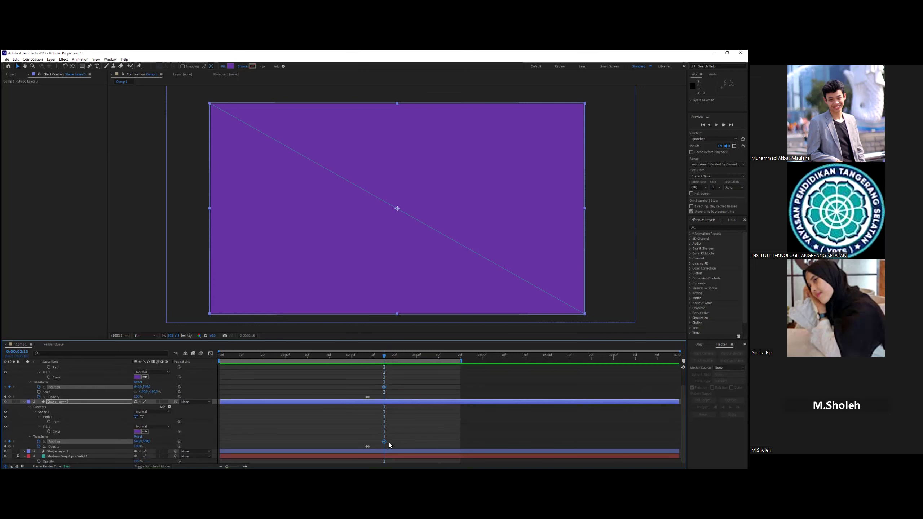
{"action": "left_click_drag", "start_coordinate": [384, 387], "coordinate": [371, 391]}
{"action": "key", "text": "F2"}
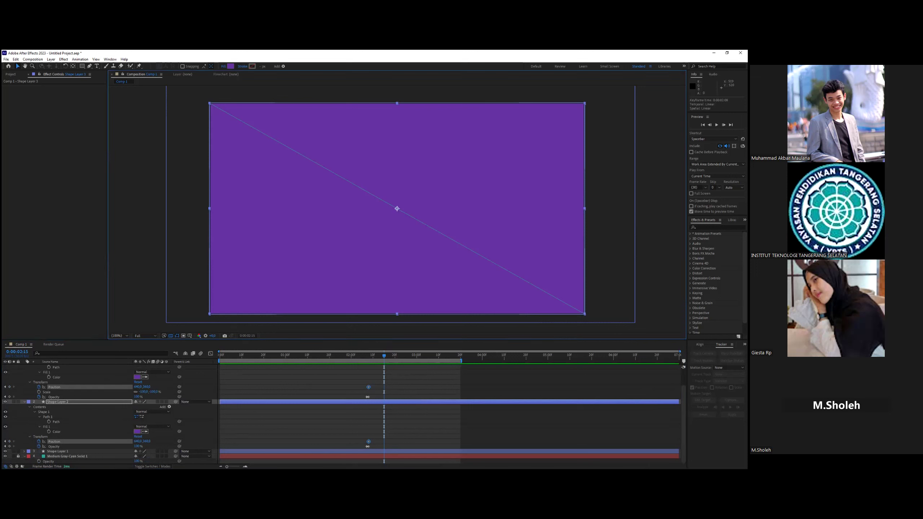
- At 0:00:02:15, move the upper triangle out of the frame toward the upper right and the lower triangle toward the lower left
{"action": "left_click", "coordinate": [359, 268]}
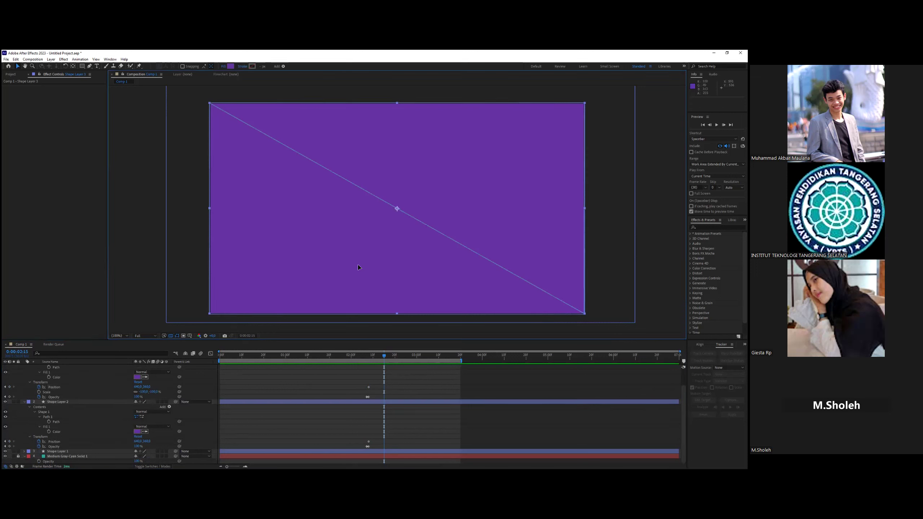
{"action": "left_click_drag", "start_coordinate": [346, 277], "coordinate": [437, 235]}
{"action": "left_click_drag", "start_coordinate": [541, 144], "coordinate": [685, 51]}
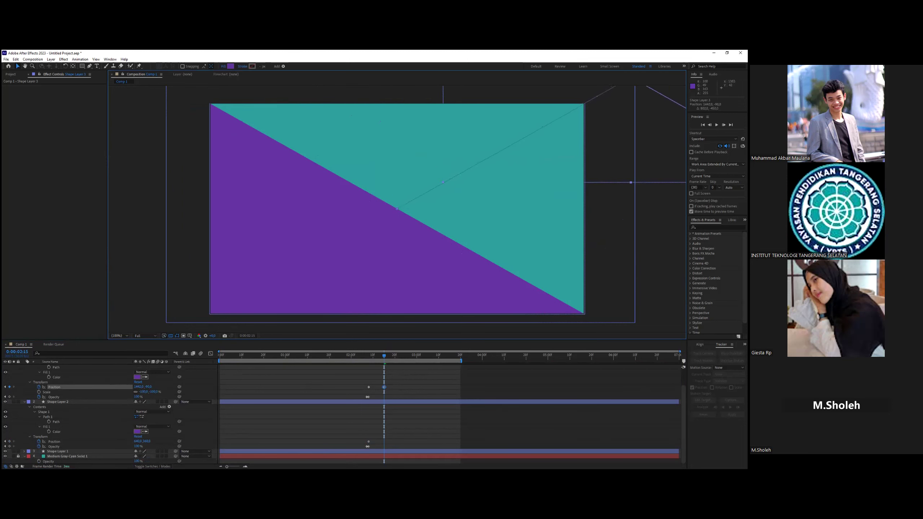
{"action": "left_click_drag", "start_coordinate": [392, 264], "coordinate": [205, 359]}
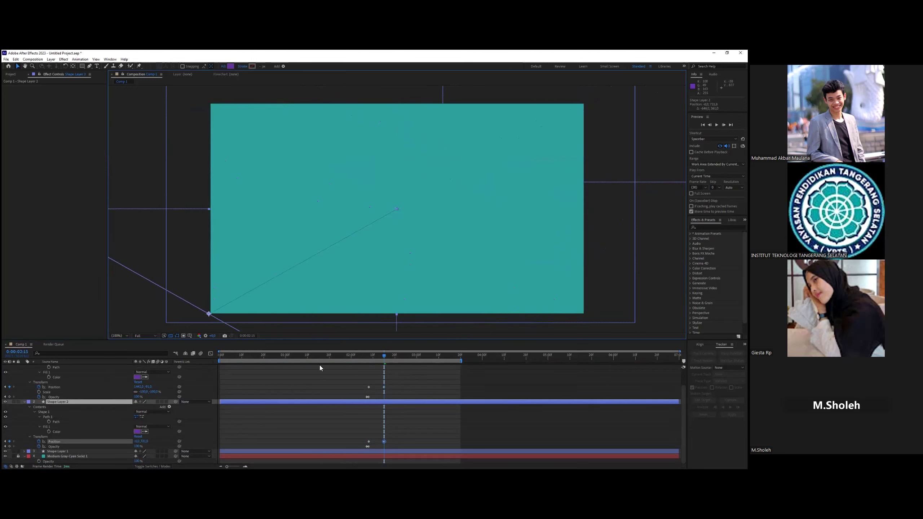
- Apply Easy Ease to the Position and Opacity keyframes of both triangle layers
{"action": "left_click_drag", "start_coordinate": [401, 383], "coordinate": [355, 452]}
{"action": "right_click", "coordinate": [367, 447]}
{"action": "mouse_move", "coordinate": [410, 440]}
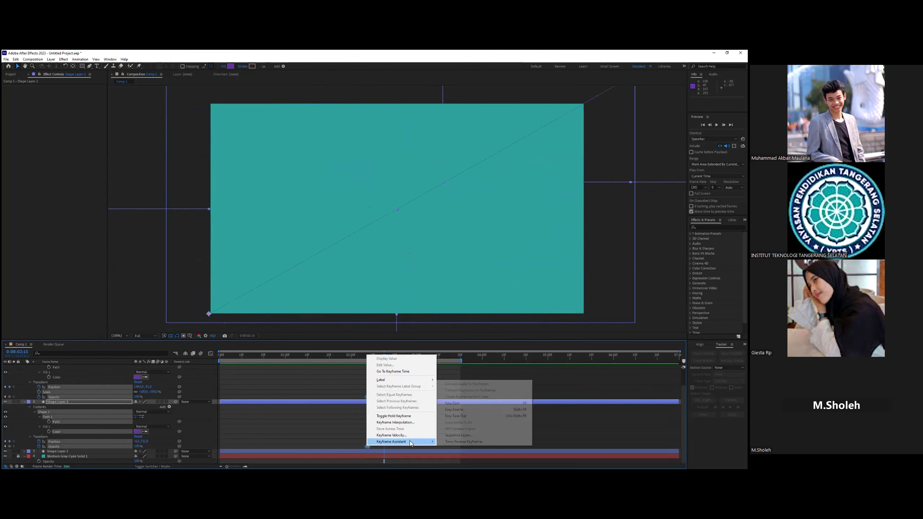
{"action": "left_click", "coordinate": [458, 404]}
{"action": "left_click", "coordinate": [476, 382]}
- Shorten the work area to end just before 0:00:03:00 and preview the triangles splitting apart
{"action": "left_click_drag", "start_coordinate": [461, 361], "coordinate": [389, 362]}
{"action": "key", "text": "space"}
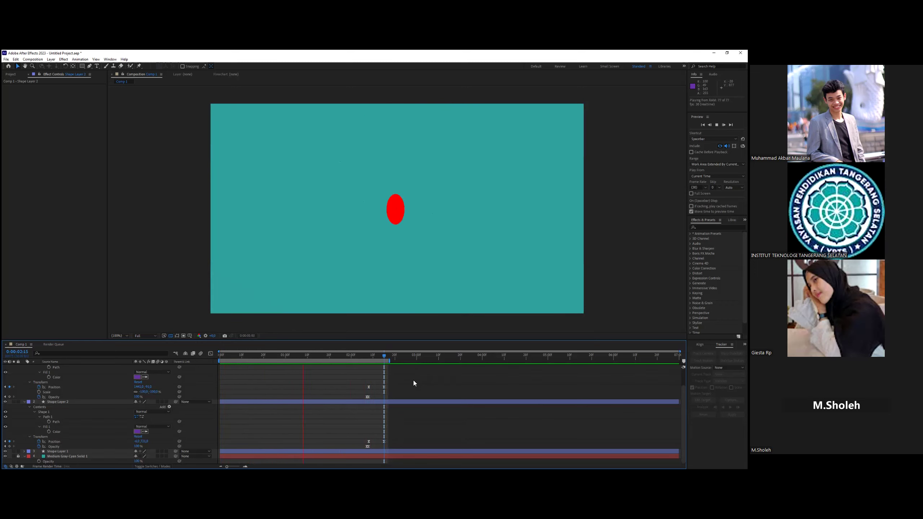
{"action": "left_click_drag", "start_coordinate": [389, 361], "coordinate": [414, 363]}
{"action": "key", "text": "space"}
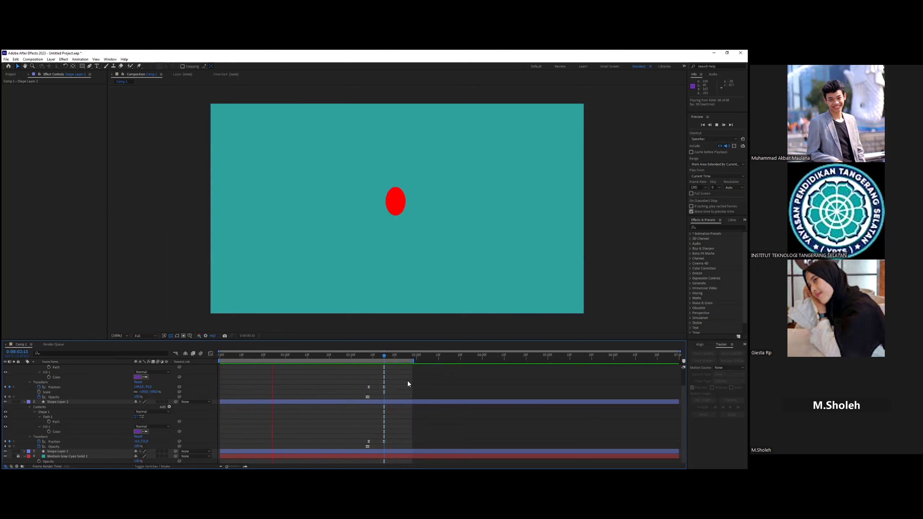
{"action": "key", "text": "space"}
- Move the second Position keyframes of both triangle layers to 0:00:02:23
{"action": "left_click_drag", "start_coordinate": [380, 382], "coordinate": [389, 443]}
{"action": "mouse_move", "coordinate": [383, 357]}
{"action": "left_mouse_down"}
{"action": "mouse_move", "coordinate": [406, 359]}
{"action": "mouse_move", "coordinate": [382, 361]}
{"action": "left_mouse_up"}
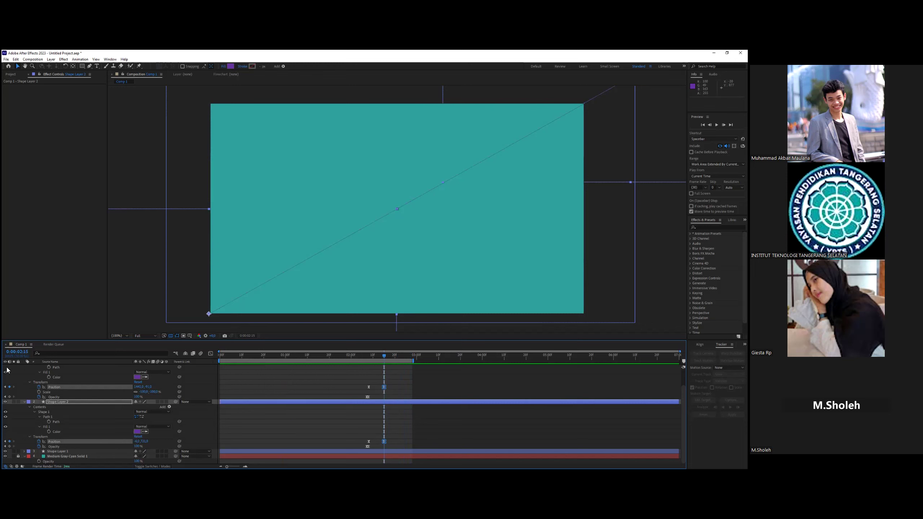
{"action": "left_click_drag", "start_coordinate": [386, 358], "coordinate": [417, 371]}
{"action": "left_click", "coordinate": [386, 388]}
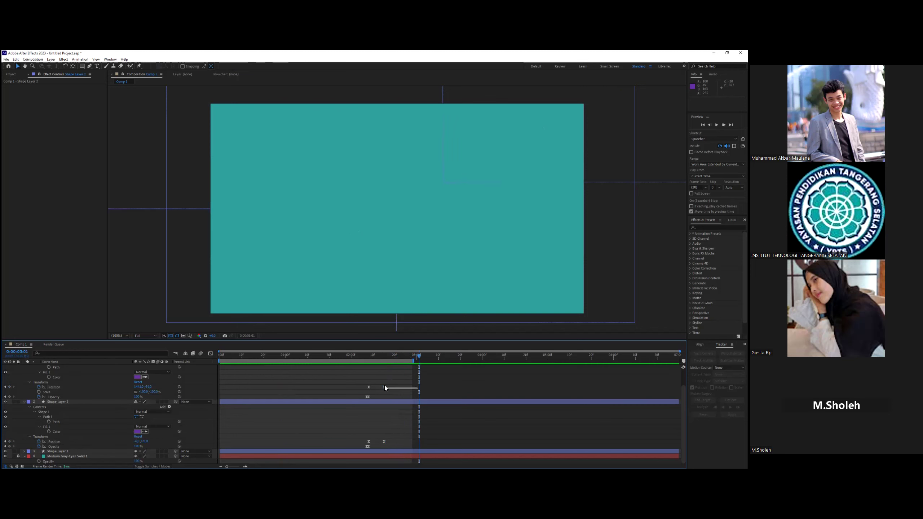
{"action": "left_click_drag", "start_coordinate": [394, 441], "coordinate": [376, 382]}
{"action": "mouse_move", "coordinate": [386, 441]}
{"action": "left_mouse_down"}
{"action": "mouse_move", "coordinate": [416, 441]}
{"action": "mouse_move", "coordinate": [379, 384]}
{"action": "mouse_move", "coordinate": [385, 358]}
{"action": "mouse_move", "coordinate": [399, 360]}
{"action": "mouse_move", "coordinate": [400, 390]}
{"action": "left_mouse_up"}
{"action": "left_click_drag", "start_coordinate": [400, 354], "coordinate": [403, 355]}
- Preview the whole animation from the start with the slower triangle split
{"action": "key", "text": "Home"}
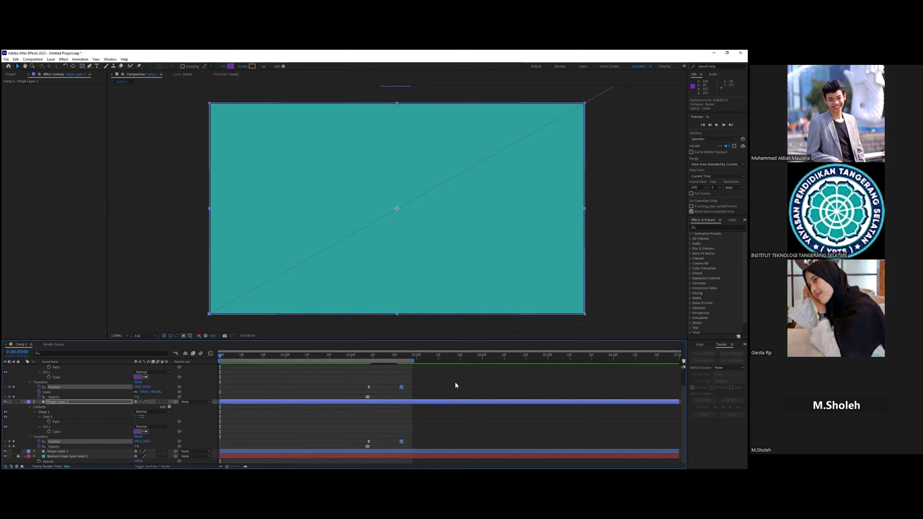
{"action": "left_click", "coordinate": [455, 383]}
{"action": "key", "text": "space"}
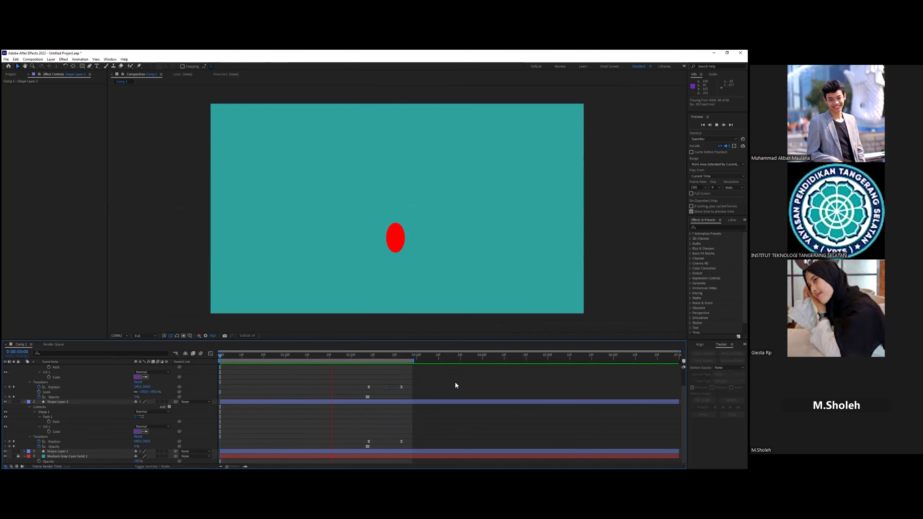
{"action": "key", "text": "space"}
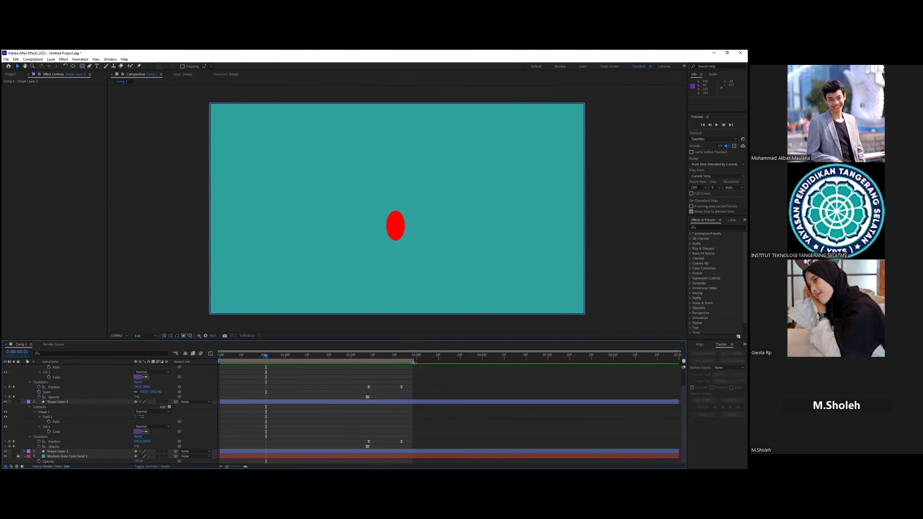
{"action": "left_click", "coordinate": [401, 356]}
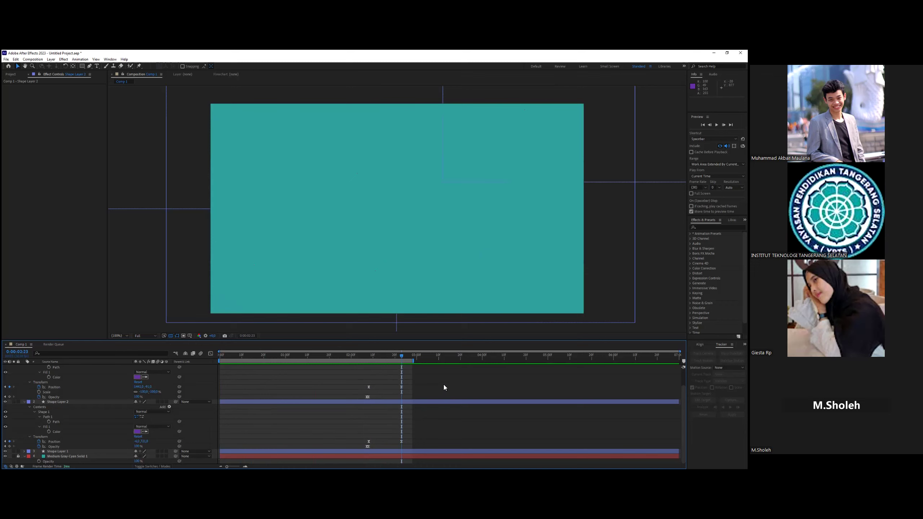
{"action": "key", "text": "space"}
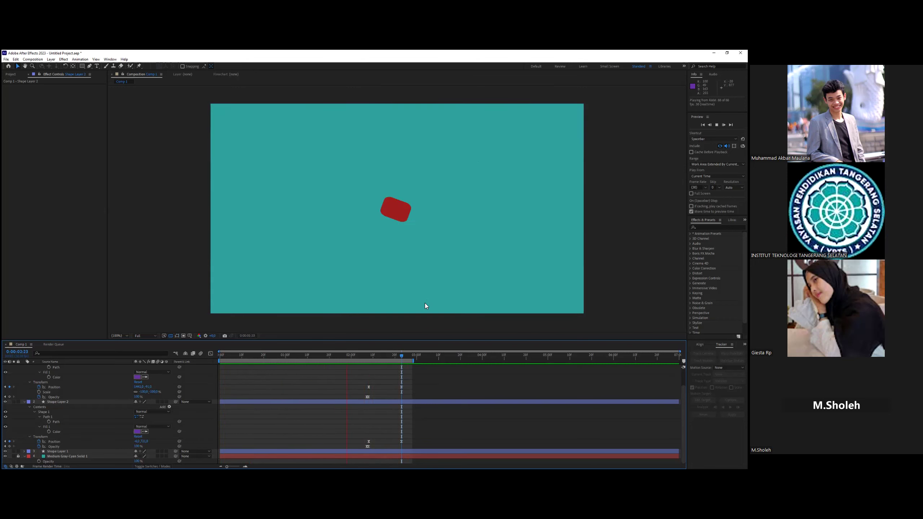
{"action": "key", "text": "space"}
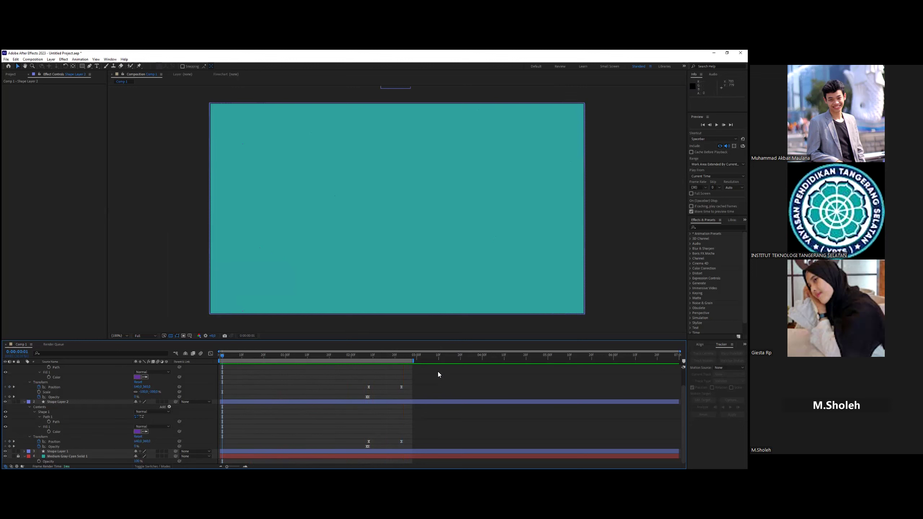
- Extend the work area to just past 0:00:04:00 and set the current time to 0:00:02:23
{"action": "left_click", "coordinate": [404, 356]}
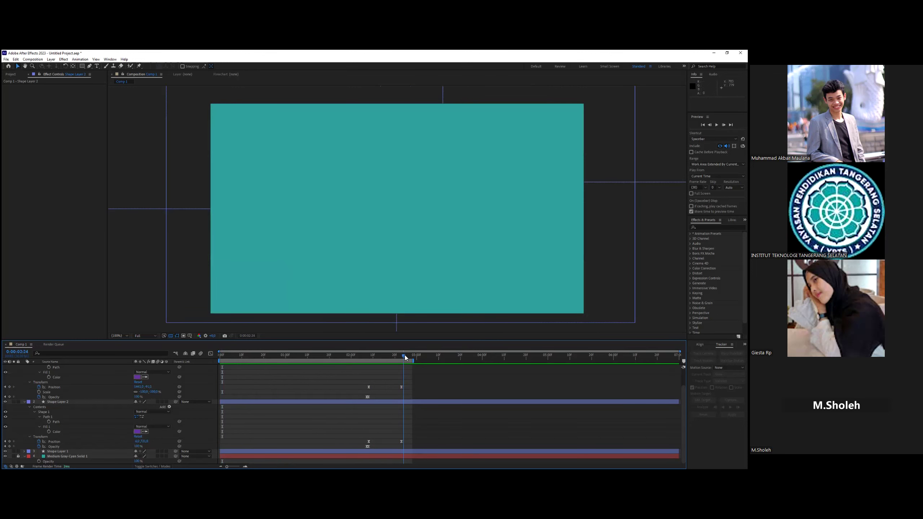
{"action": "left_click_drag", "start_coordinate": [412, 359], "coordinate": [485, 360]}
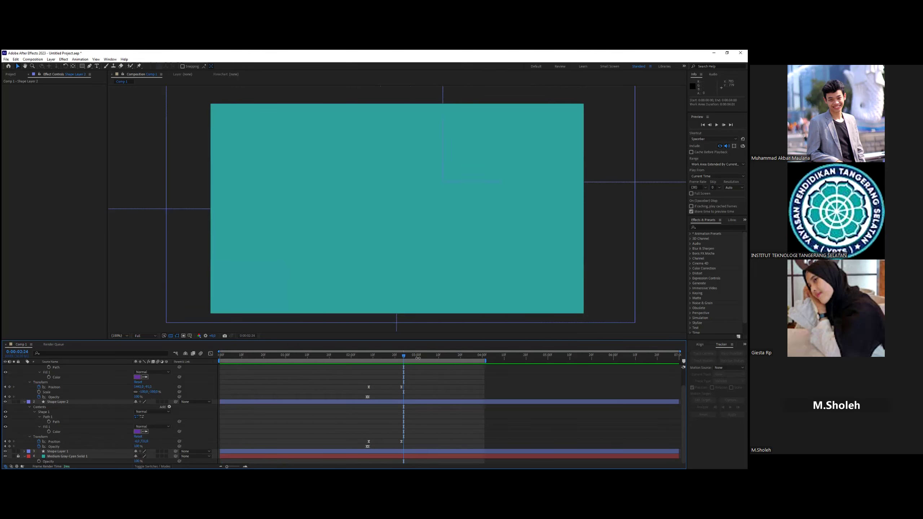
{"action": "mouse_move", "coordinate": [406, 355]}
{"action": "left_mouse_down"}
{"action": "mouse_move", "coordinate": [416, 354]}
{"action": "mouse_move", "coordinate": [402, 356]}
{"action": "left_mouse_up"}
- Create a text layer with a greeting that has the person's first name between "Halo mas" and "disini"
{"action": "left_click", "coordinate": [96, 67]}
{"action": "left_click", "coordinate": [310, 198]}
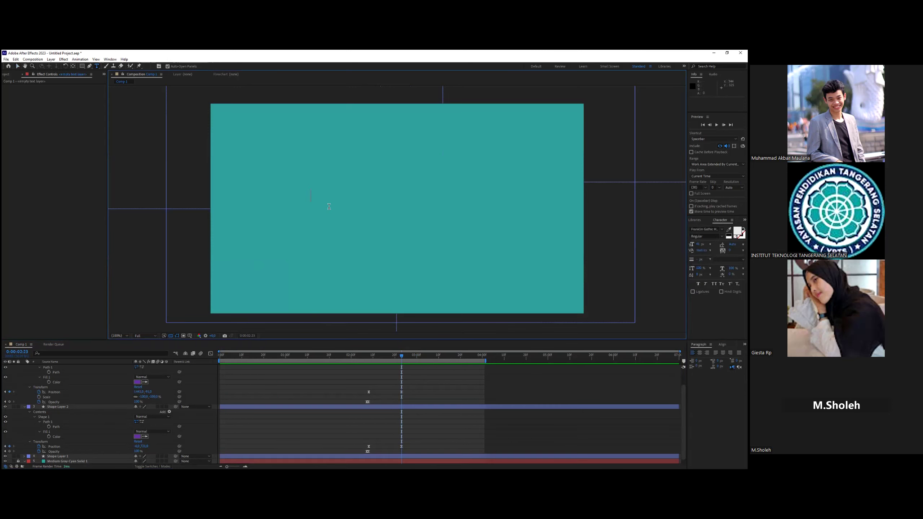
{"action": "type", "text": "Halo mas sholeh disin"}
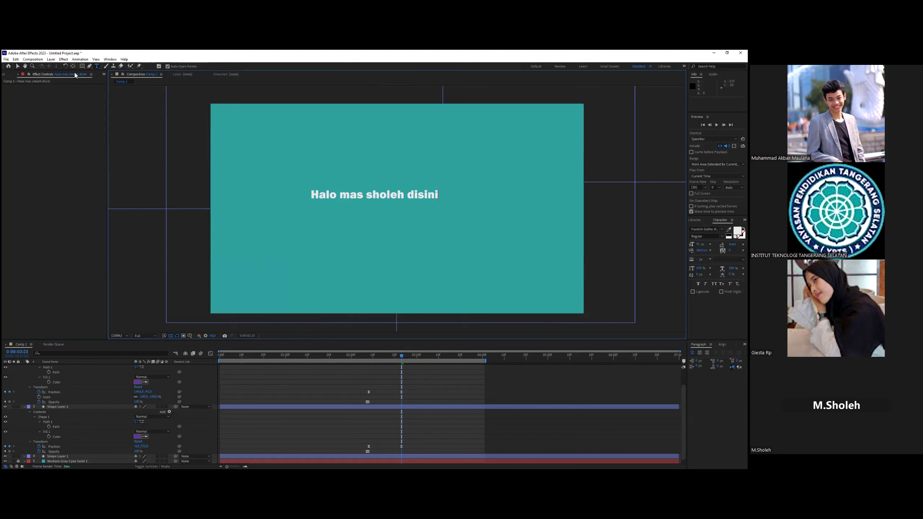
- Move the greeting text to the middle of the frame and place its anchor point at the text's centre
{"action": "left_click", "coordinate": [20, 66]}
{"action": "left_click_drag", "start_coordinate": [392, 197], "coordinate": [417, 214]}
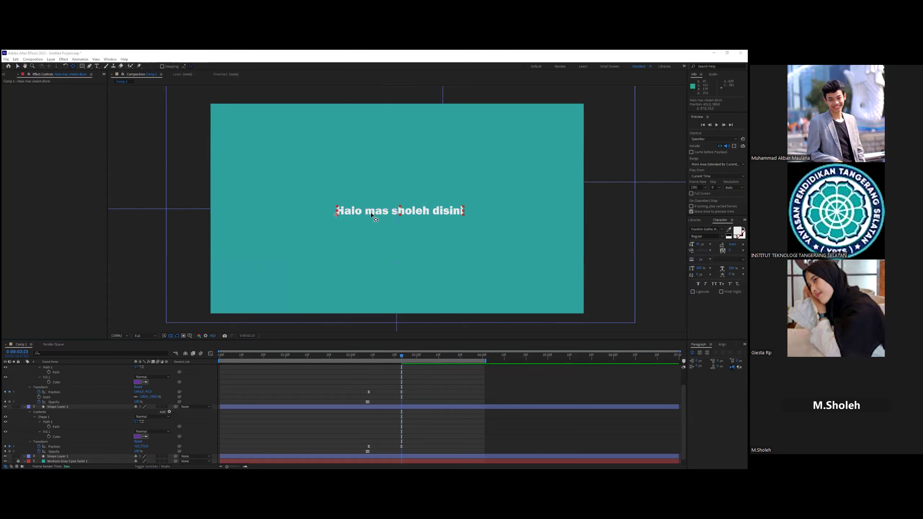
{"action": "left_click_drag", "start_coordinate": [341, 215], "coordinate": [379, 214]}
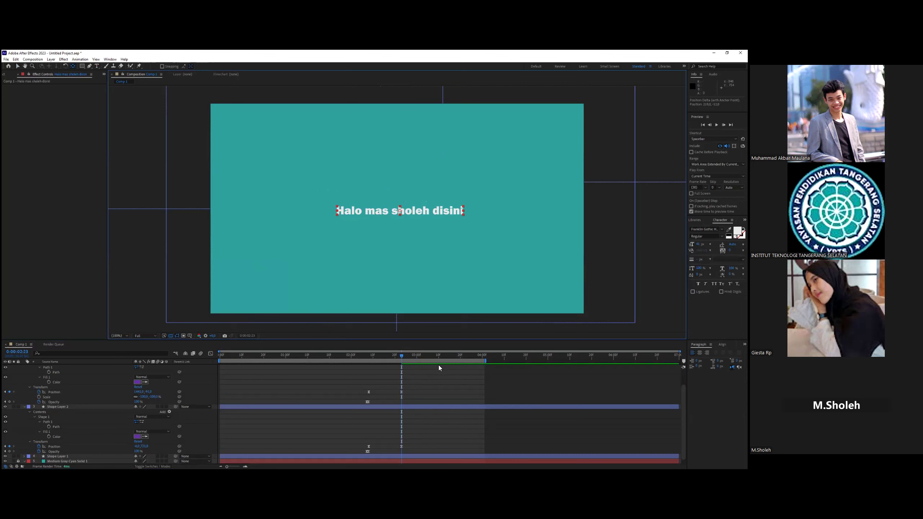
- Collapse the shape layers, expand the text layer's Transform properties and add an Opacity keyframe at 0:00:02:23
{"action": "scroll", "coordinate": [43, 388], "scroll_direction": "up", "scroll_amount": 3}
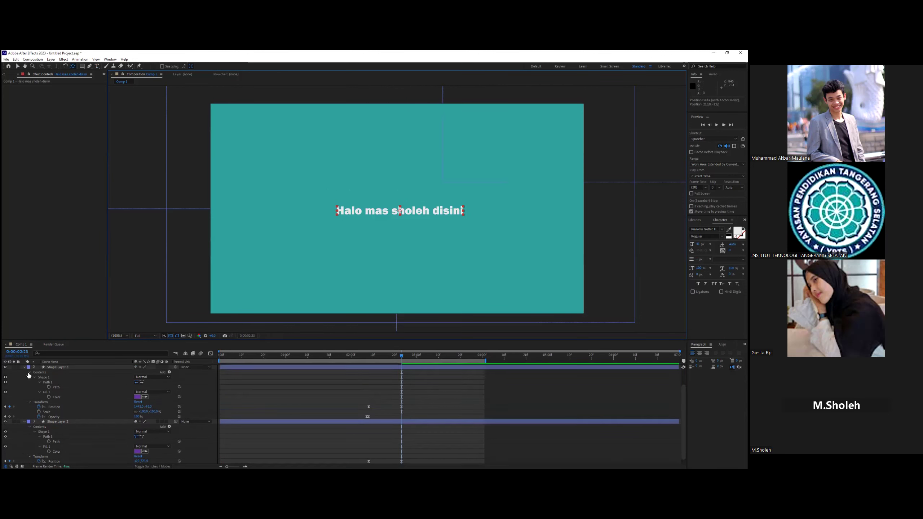
{"action": "left_click", "coordinate": [40, 376]}
{"action": "key", "text": "ctrl+a"}
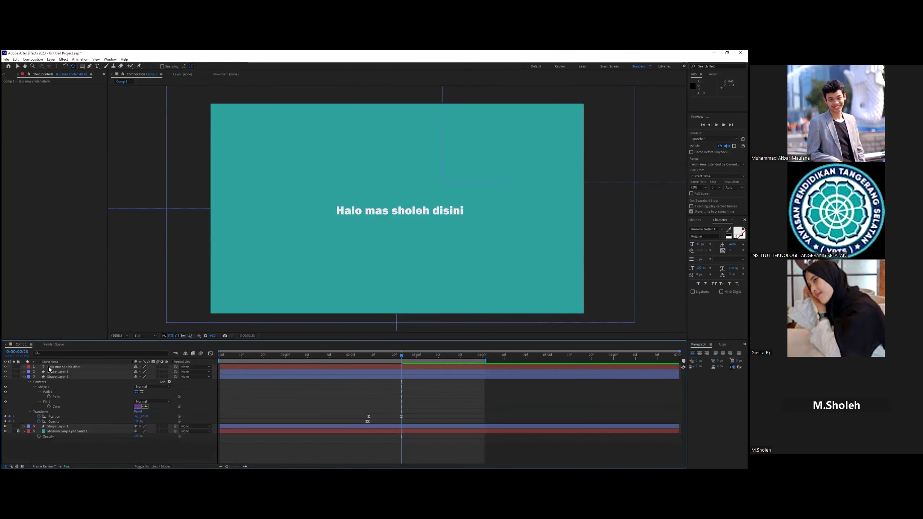
{"action": "key", "text": "ctrl+grave"}
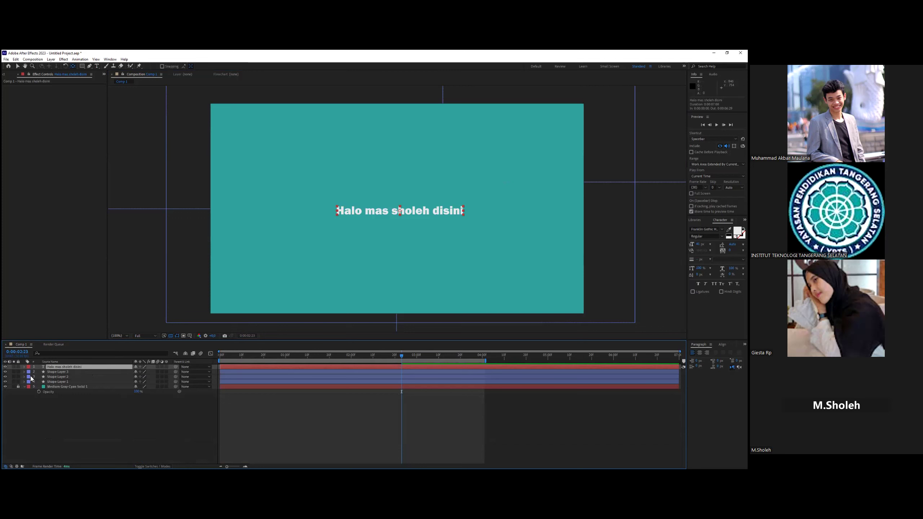
{"action": "key", "text": "ctrl+grave"}
{"action": "key", "text": "ctrl+grave"}
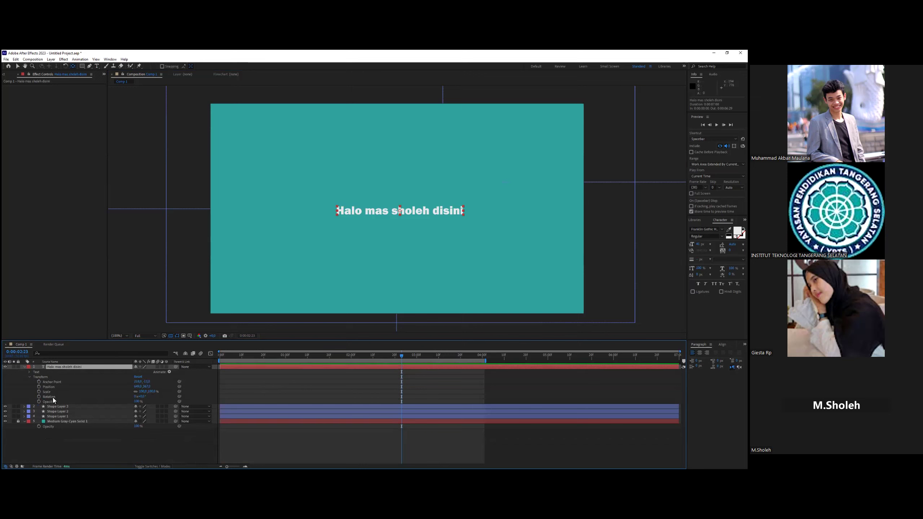
{"action": "left_click", "coordinate": [39, 401]}
- Set the text layer's Opacity to 0% at 0:00:02:07
{"action": "left_click_drag", "start_coordinate": [400, 356], "coordinate": [366, 357]}
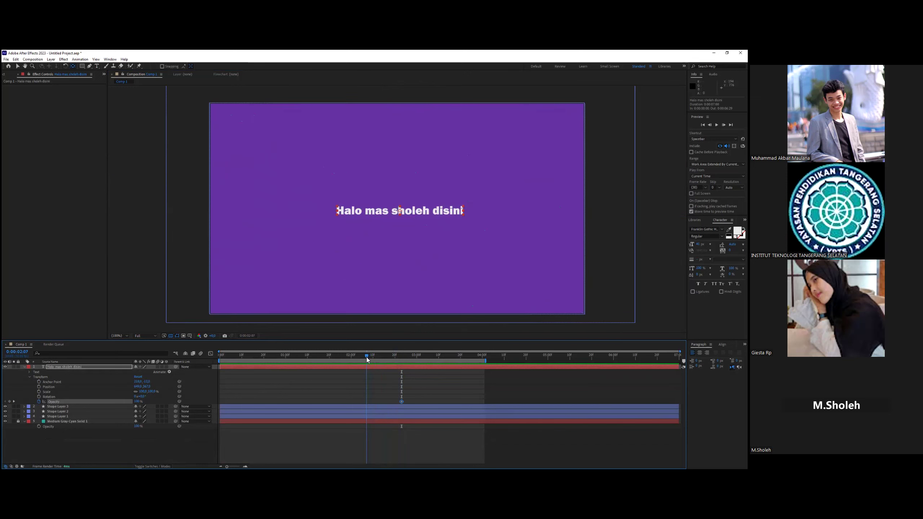
{"action": "left_click", "coordinate": [138, 402]}
{"action": "type", "text": "0"}
{"action": "key", "text": "Return"}
- Check the text fade against the triangle split and move the text layer's first Opacity keyframe to 0:00:02:12
{"action": "mouse_move", "coordinate": [369, 357]}
{"action": "left_mouse_down"}
{"action": "mouse_move", "coordinate": [380, 356]}
{"action": "mouse_move", "coordinate": [369, 355]}
{"action": "left_mouse_up"}
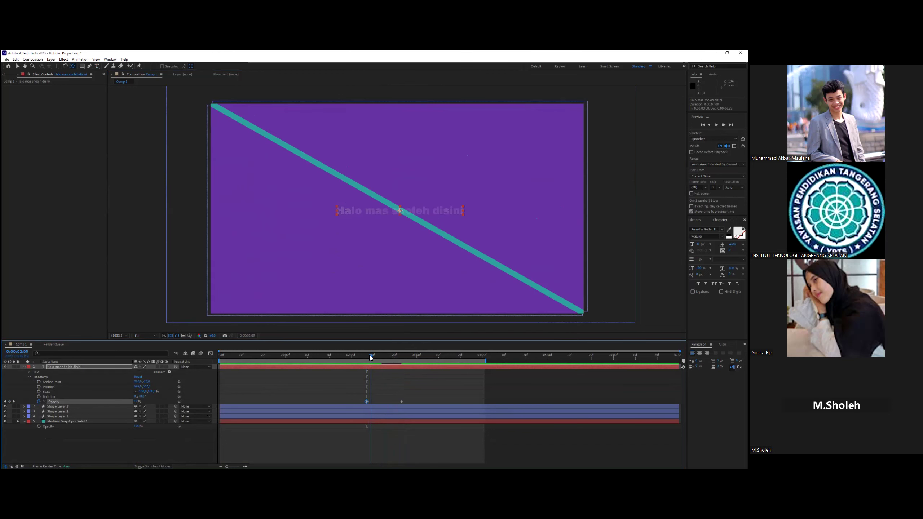
{"action": "left_click", "coordinate": [508, 321]}
{"action": "left_click", "coordinate": [18, 66]}
{"action": "left_click", "coordinate": [412, 278]}
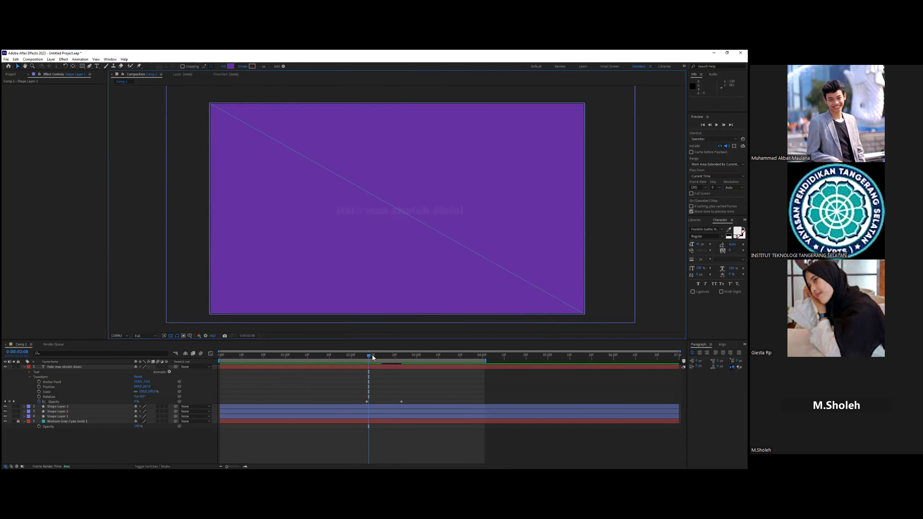
{"action": "mouse_move", "coordinate": [369, 356]}
{"action": "left_mouse_down"}
{"action": "mouse_move", "coordinate": [389, 356]}
{"action": "mouse_move", "coordinate": [378, 356]}
{"action": "left_mouse_up"}
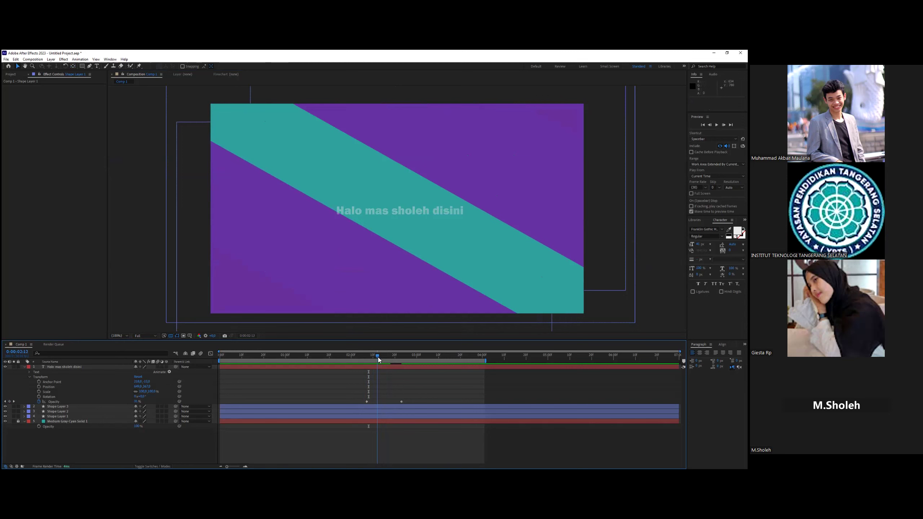
{"action": "left_click_drag", "start_coordinate": [367, 401], "coordinate": [377, 401]}
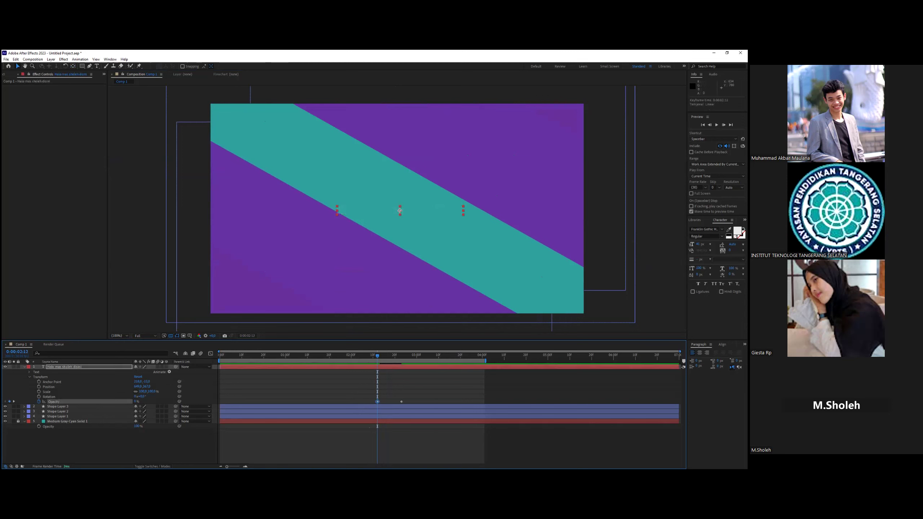
{"action": "left_click", "coordinate": [507, 245]}
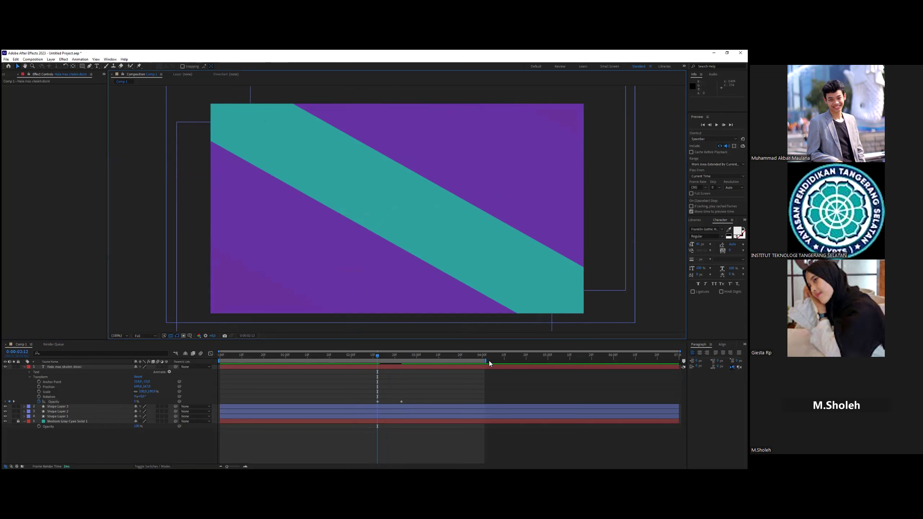
- Set the work area to end shortly before the 4-second mark and preview the whole animation
{"action": "left_click", "coordinate": [486, 360]}
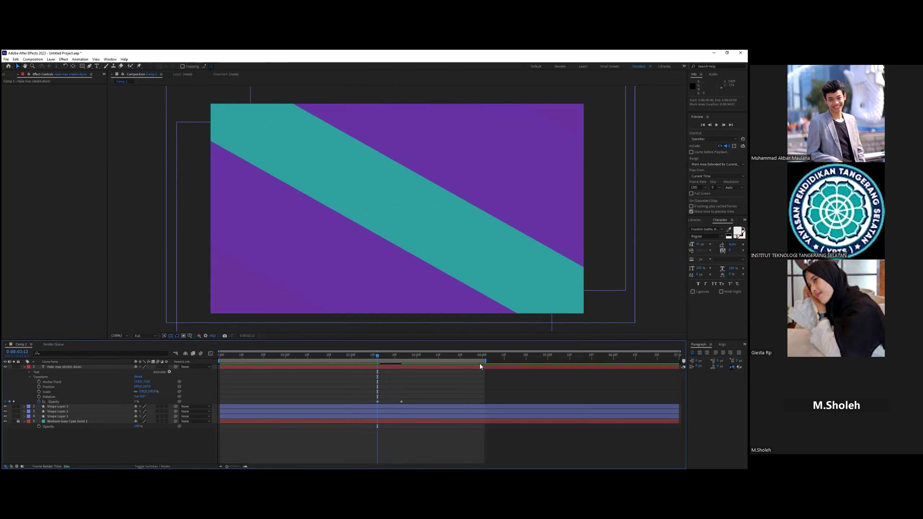
{"action": "left_click_drag", "start_coordinate": [424, 364], "coordinate": [416, 363]}
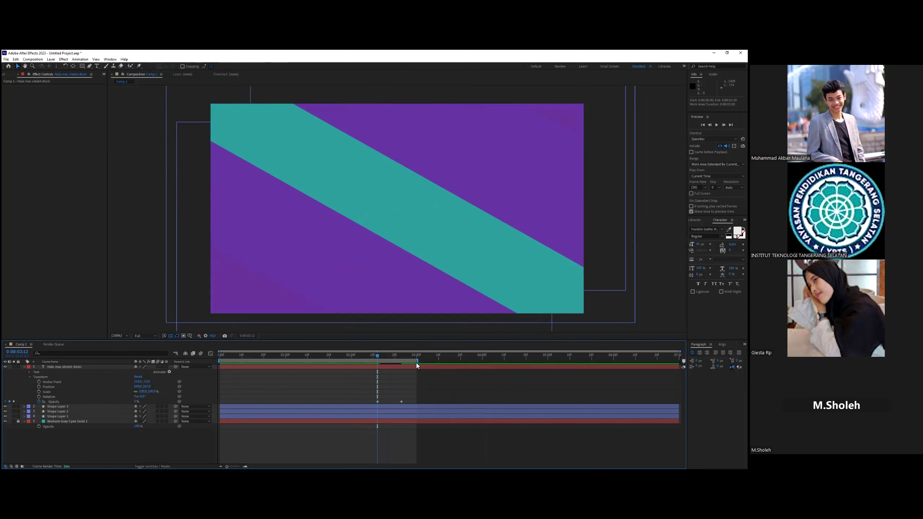
{"action": "key", "text": "space"}
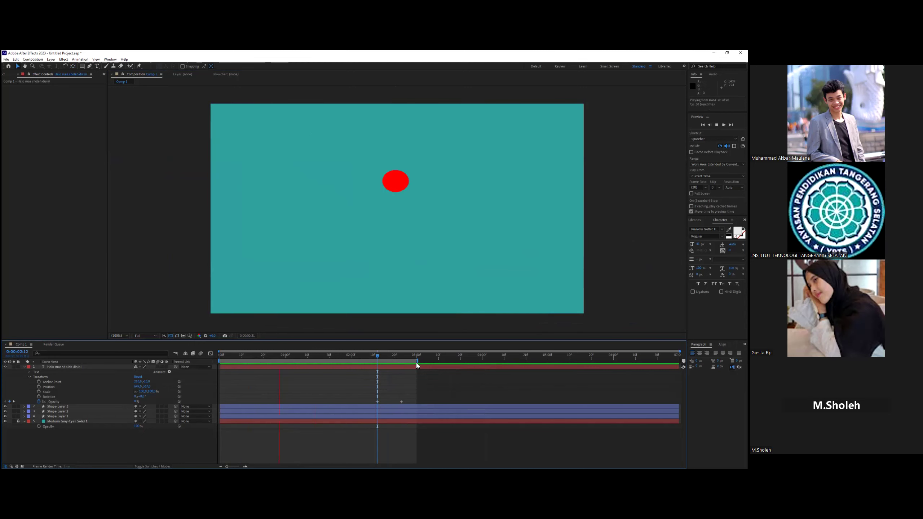
{"action": "left_click_drag", "start_coordinate": [417, 362], "coordinate": [475, 363]}
{"action": "key", "text": "space"}
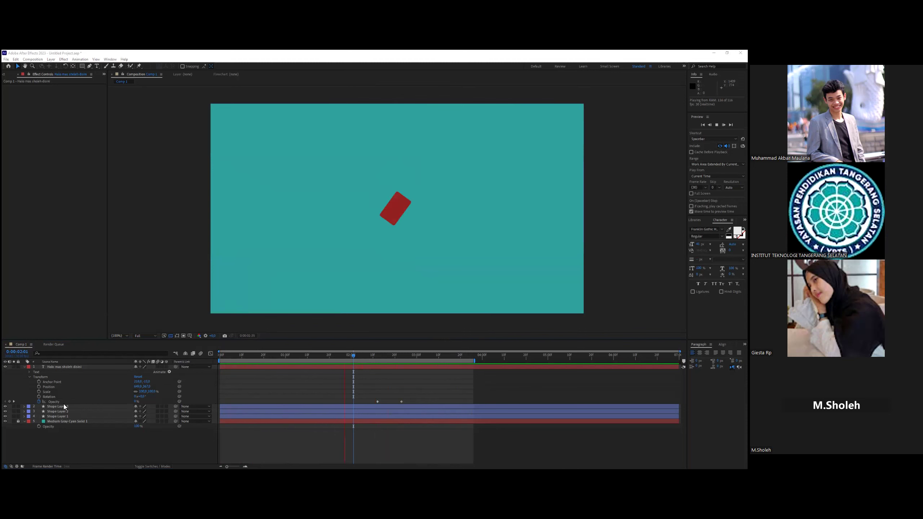
- Collapse the text and background solid layers and add Comp 1 to the Render Queue
{"action": "left_click", "coordinate": [24, 367]}
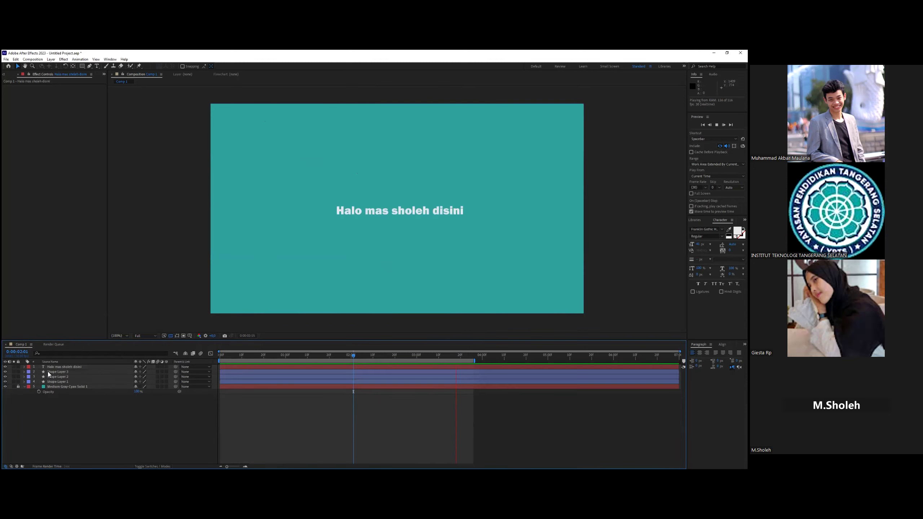
{"action": "left_click", "coordinate": [24, 386]}
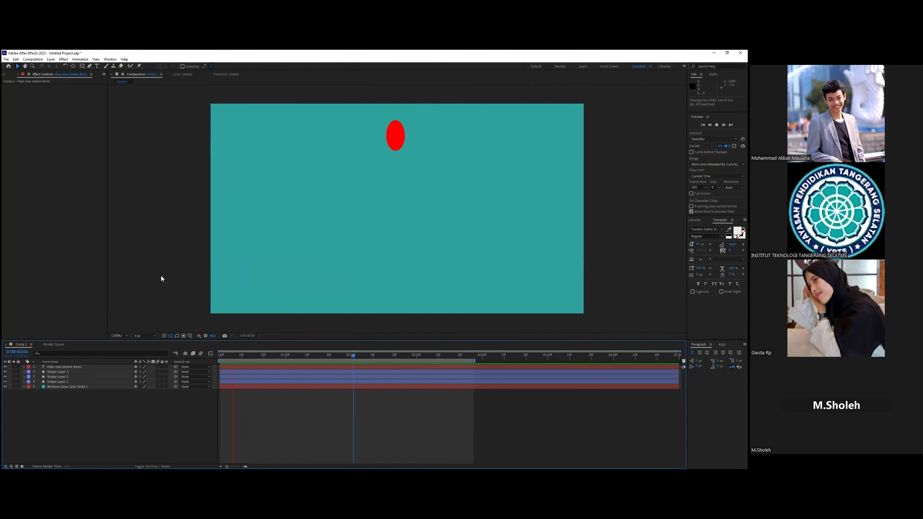
{"action": "left_click", "coordinate": [32, 60]}
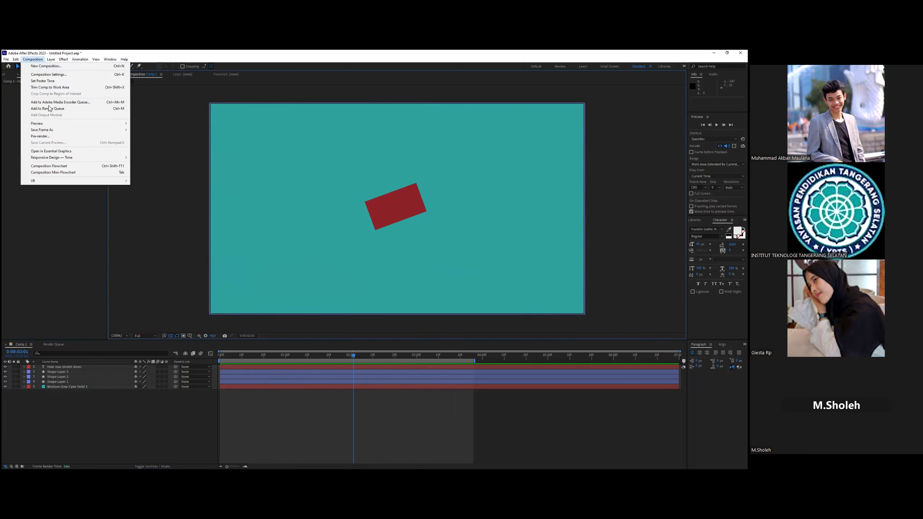
{"action": "left_click", "coordinate": [49, 108]}
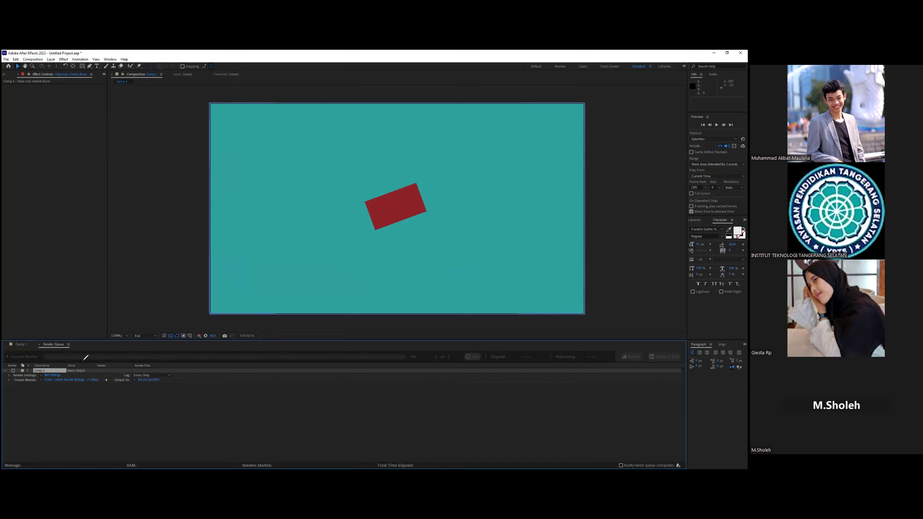
{"action": "mouse_move", "coordinate": [76, 368]}
{"action": "left_mouse_down"}
{"action": "mouse_move", "coordinate": [41, 393]}
{"action": "mouse_move", "coordinate": [94, 358]}
{"action": "left_mouse_up"}
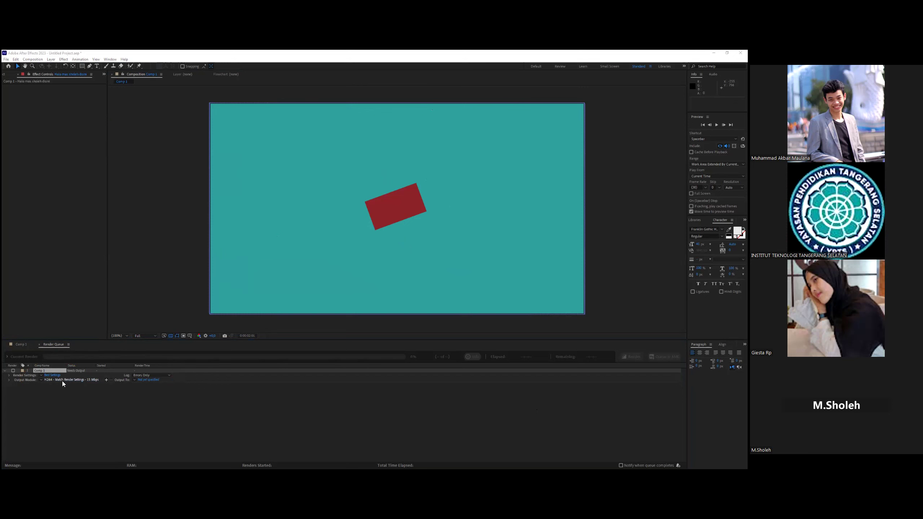
- Review the output module's format options and confirm the settings with H.264
{"action": "left_click", "coordinate": [81, 379]}
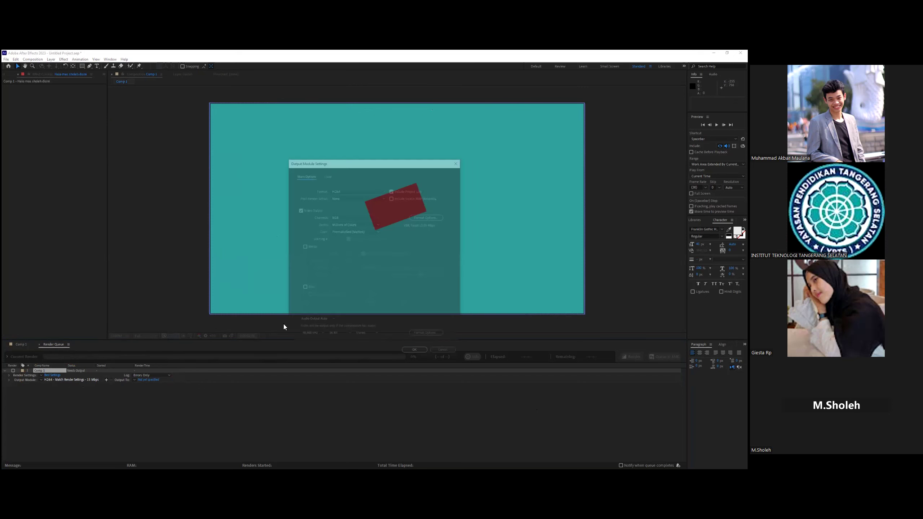
{"action": "left_click", "coordinate": [367, 190]}
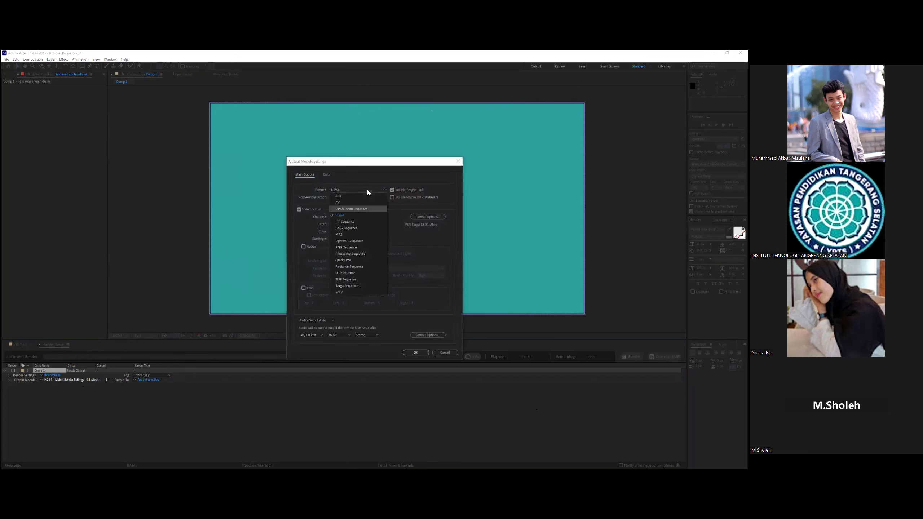
{"action": "left_click", "coordinate": [398, 180]}
{"action": "left_click", "coordinate": [425, 352]}
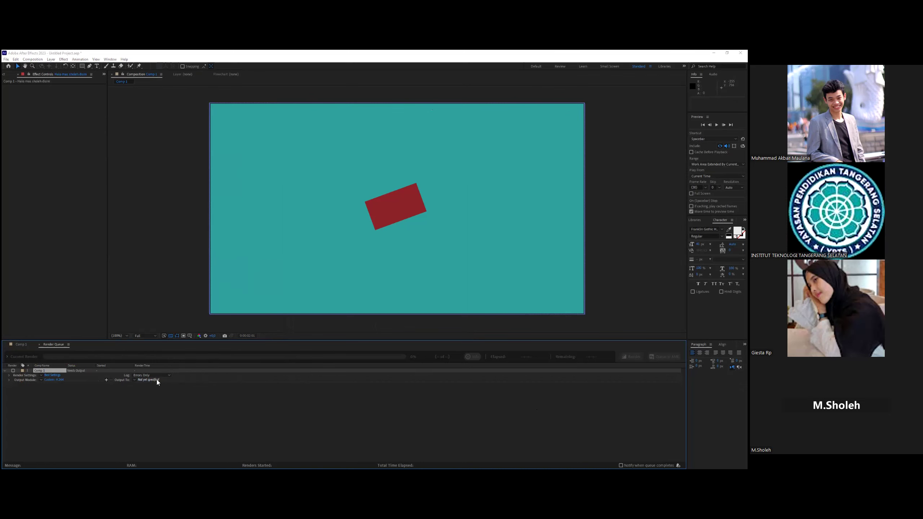
- Name the output file bumper in the Desktop's New folder and render the composition
{"action": "left_click", "coordinate": [156, 380]}
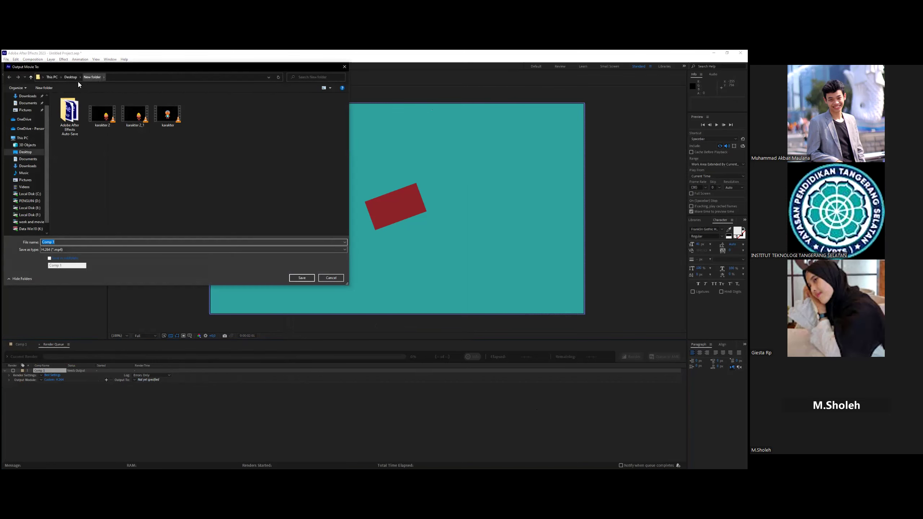
{"action": "type", "text": "bumper"}
{"action": "key", "text": "Return"}
{"action": "left_click", "coordinate": [631, 357]}
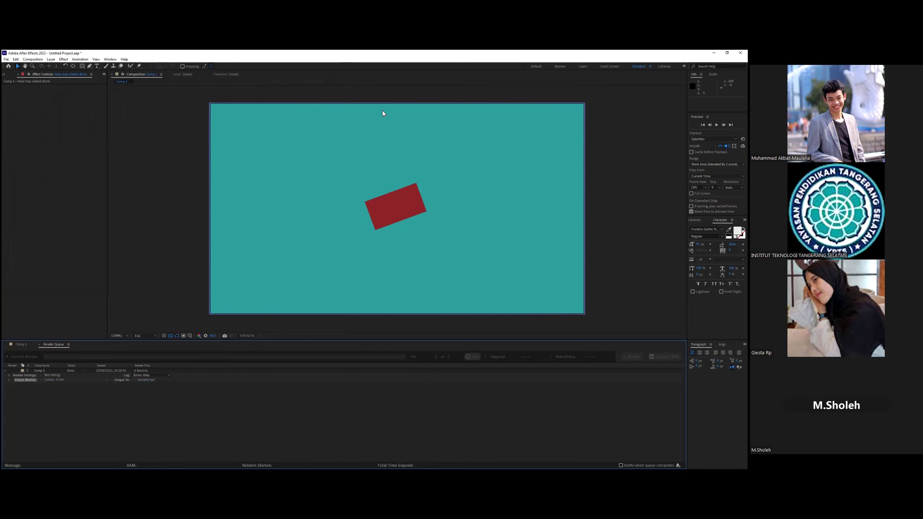
- Switch to File Explorer, play the rendered bumper video from New folder in VLC media player and close the player
{"action": "key", "text": "alt+Tab"}
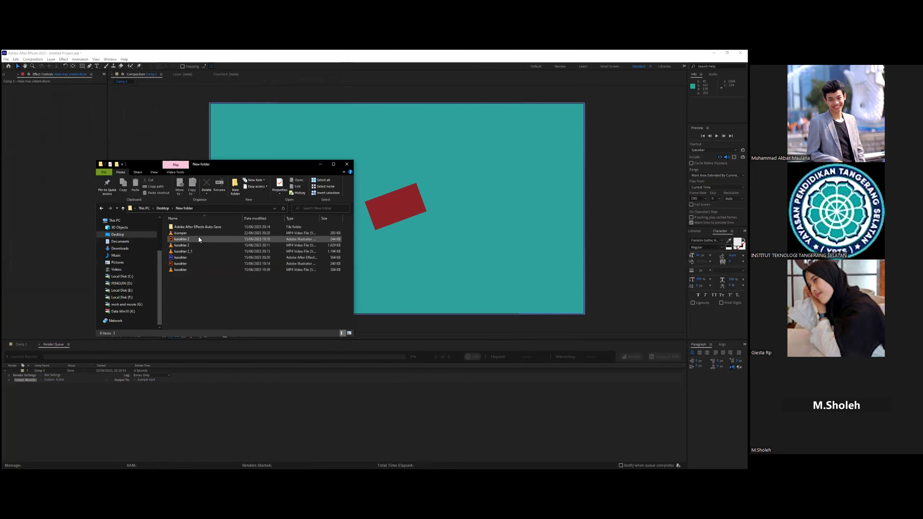
{"action": "double_click", "coordinate": [186, 233]}
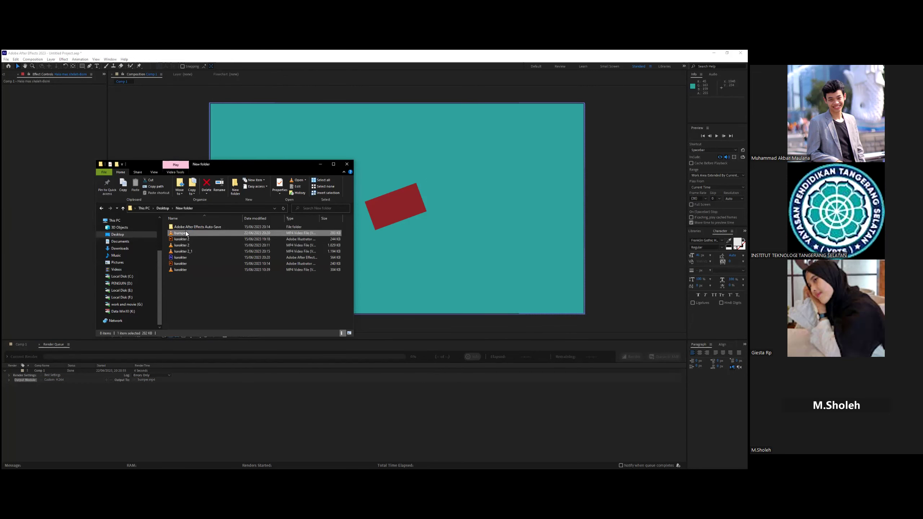
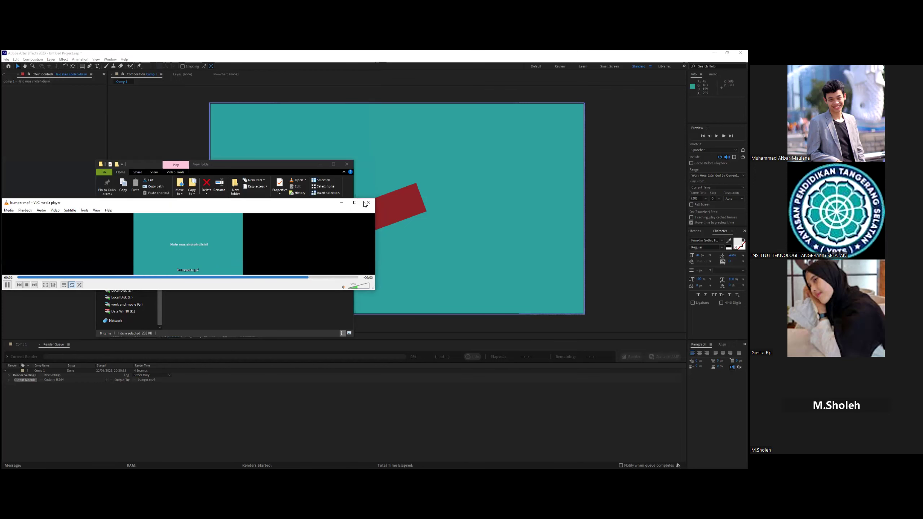
{"action": "left_click", "coordinate": [367, 203]}
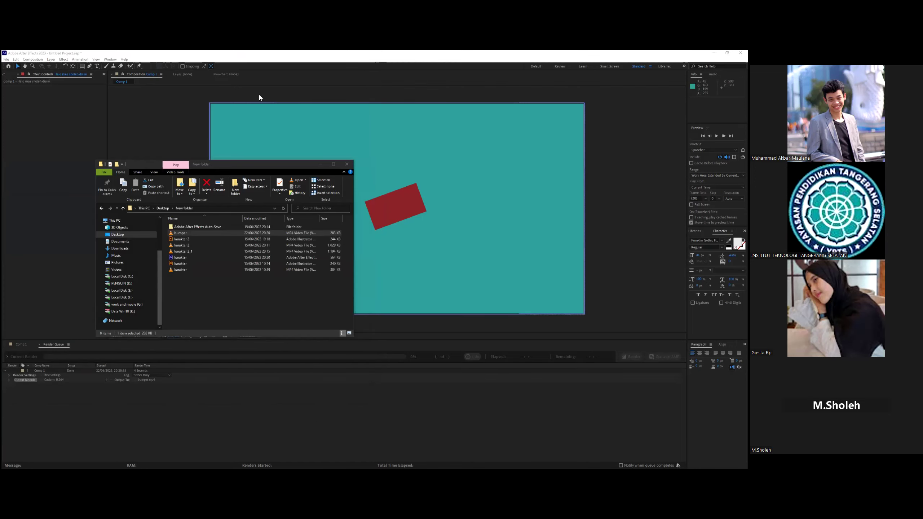
- Switch back to After Effects, return Comp 1's playhead to 0:00:00:00 and display the project's items
{"action": "left_click", "coordinate": [198, 129]}
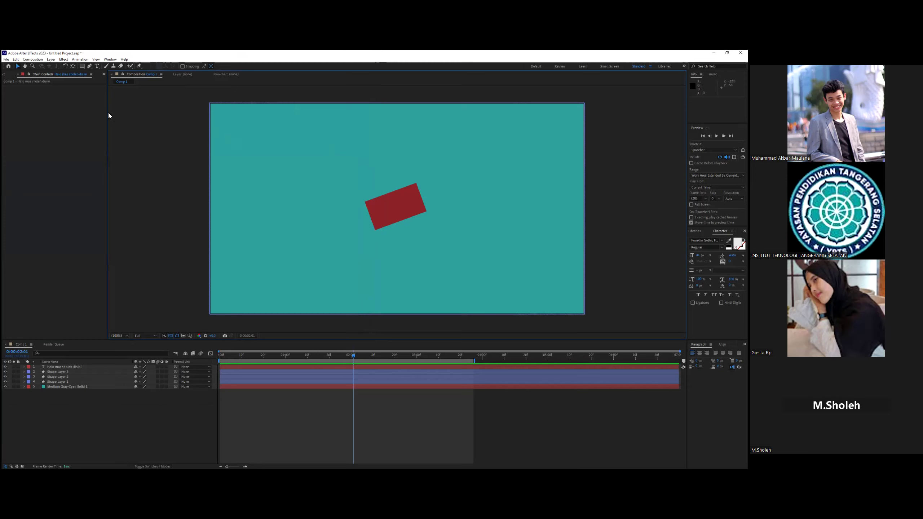
{"action": "left_click_drag", "start_coordinate": [353, 360], "coordinate": [203, 362]}
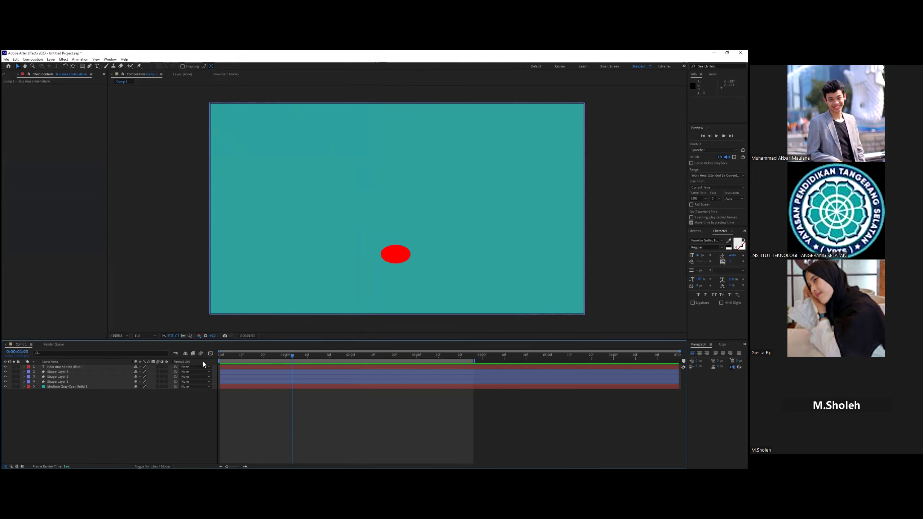
{"action": "left_click", "coordinate": [6, 74]}
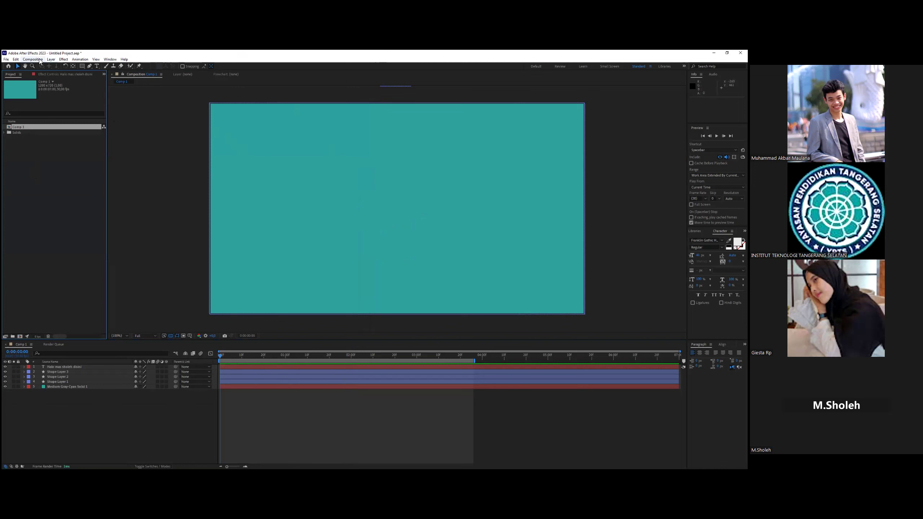
{"action": "left_click", "coordinate": [33, 59]}
{"action": "left_click", "coordinate": [21, 133]}
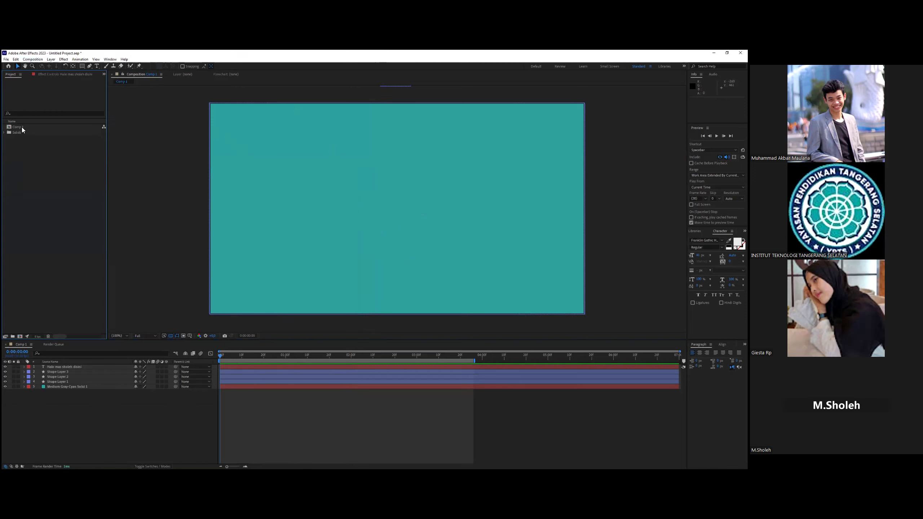
{"action": "left_click", "coordinate": [22, 127]}
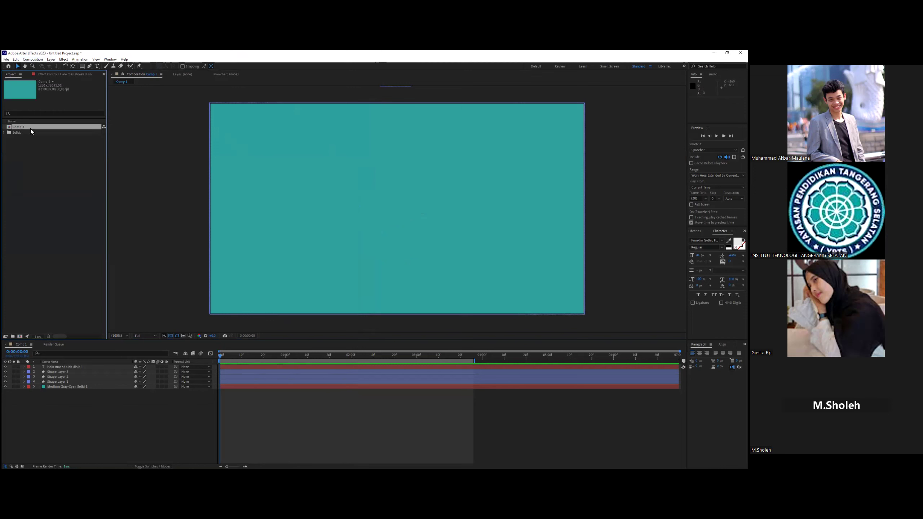
{"action": "left_click", "coordinate": [33, 59]}
{"action": "left_click", "coordinate": [46, 74]}
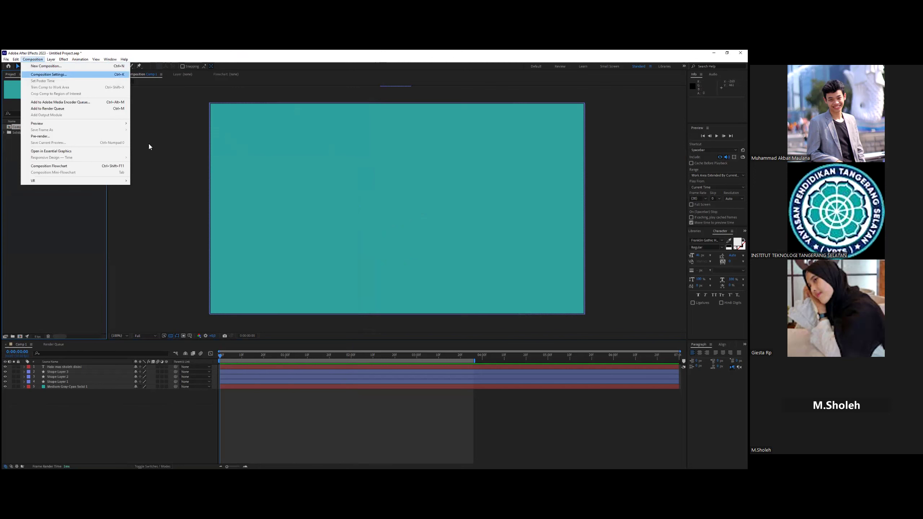
{"action": "left_click", "coordinate": [337, 146]}
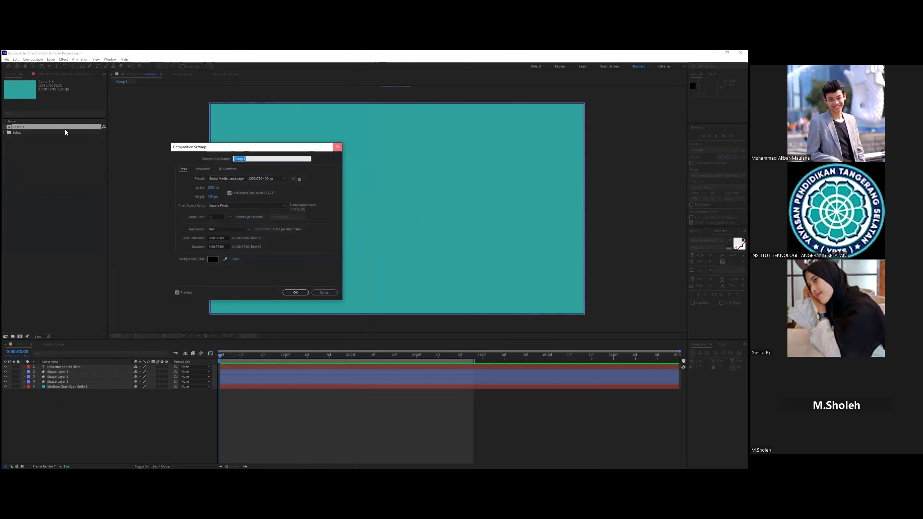
- Create a new composition named potrait with the Social Media Portrait 720x1280, 30 fps preset
{"action": "left_click", "coordinate": [33, 59]}
{"action": "left_click", "coordinate": [39, 67]}
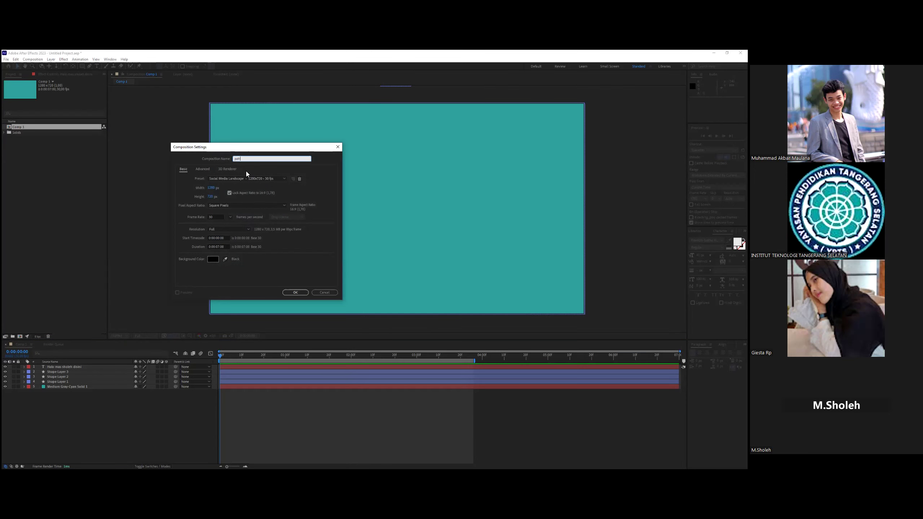
{"action": "left_click", "coordinate": [274, 179]}
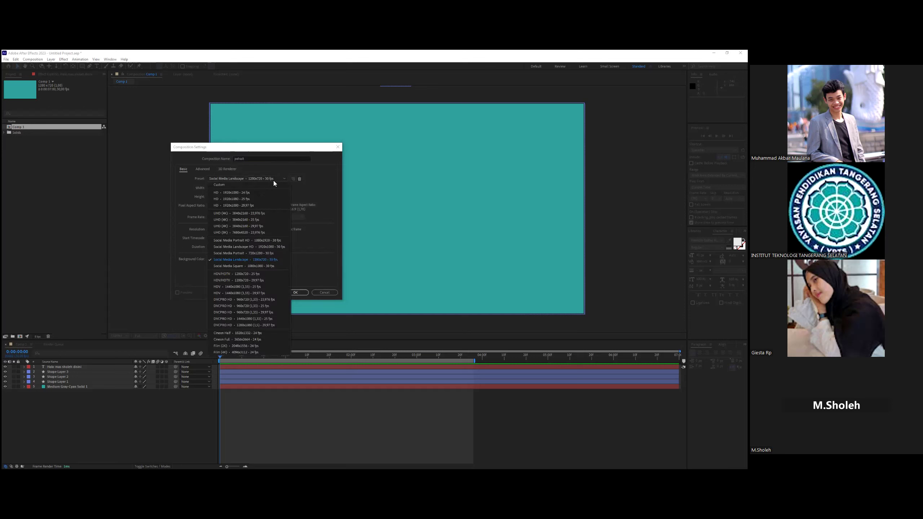
{"action": "left_click", "coordinate": [262, 255]}
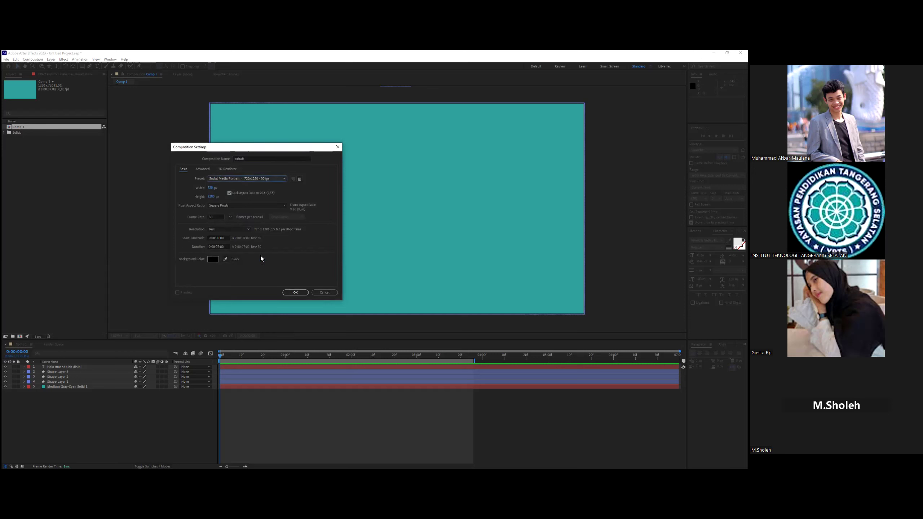
{"action": "left_click", "coordinate": [293, 293]}
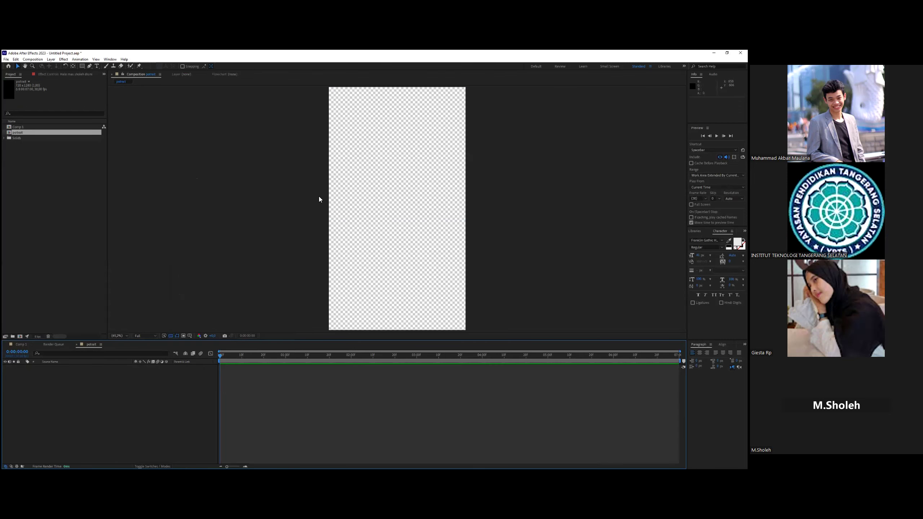
- Open Comp 1 and rename it landscape in its composition settings
{"action": "mouse_move", "coordinate": [29, 128]}
{"action": "left_mouse_down"}
{"action": "mouse_move", "coordinate": [21, 135]}
{"action": "mouse_move", "coordinate": [21, 125]}
{"action": "left_mouse_up"}
{"action": "double_click", "coordinate": [21, 126]}
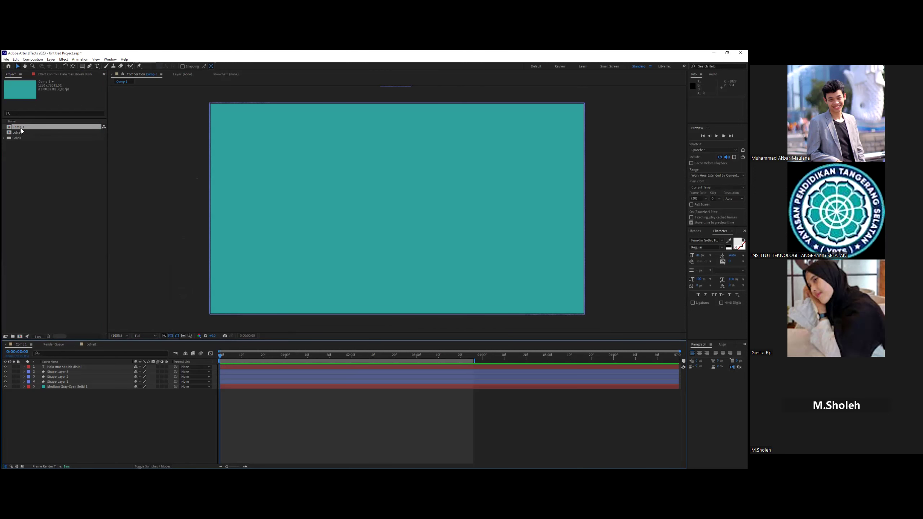
{"action": "left_click", "coordinate": [33, 59]}
{"action": "left_click", "coordinate": [47, 74]}
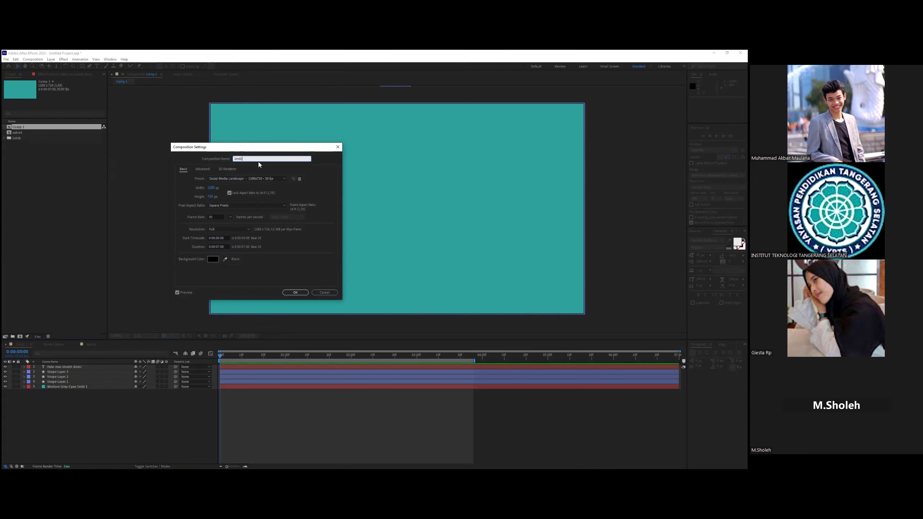
{"action": "type", "text": "landscape"}
{"action": "key", "text": "Return"}
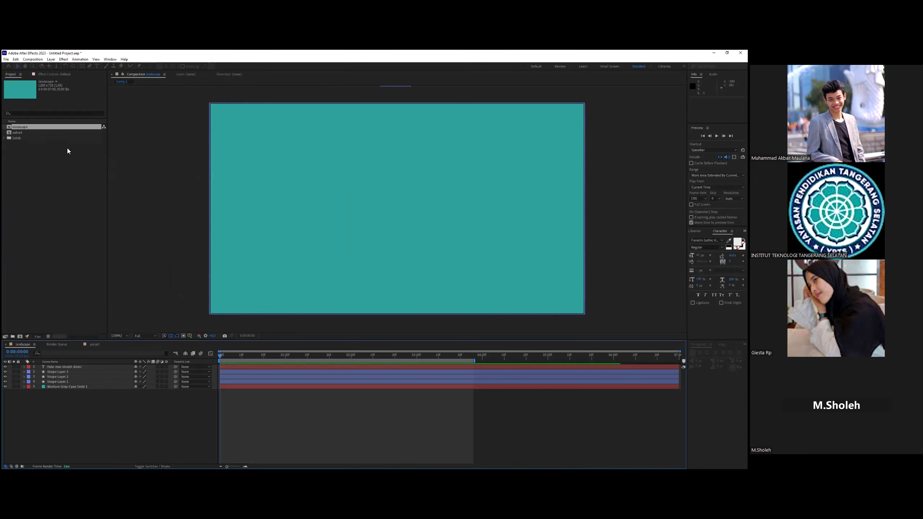
- Nest the landscape composition in the portrait composition and scale it to about 179% so it fills the frame's height
{"action": "double_click", "coordinate": [23, 132]}
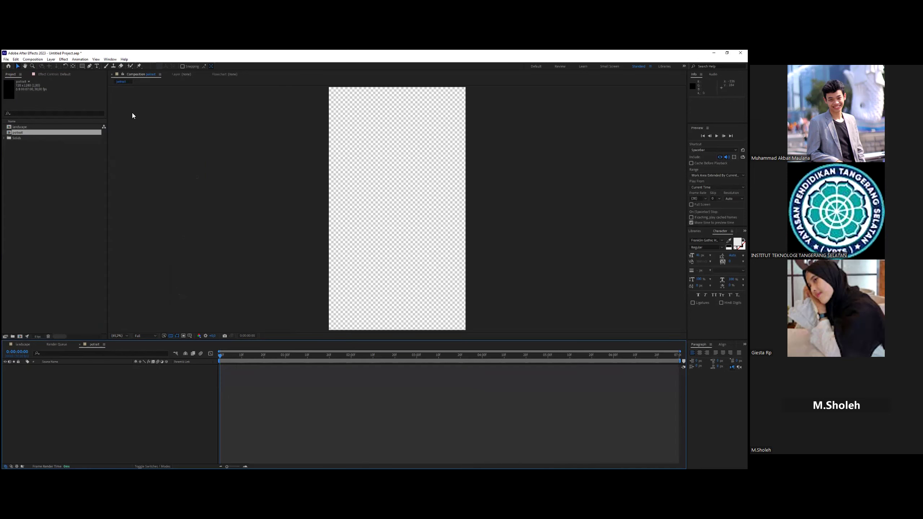
{"action": "left_click_drag", "start_coordinate": [49, 221], "coordinate": [46, 381]}
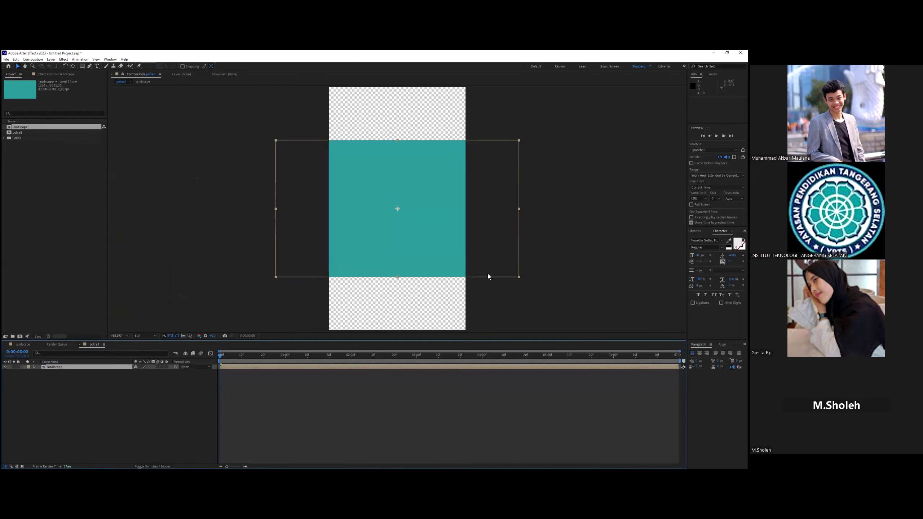
{"action": "left_click_drag", "start_coordinate": [519, 141], "coordinate": [617, 86]}
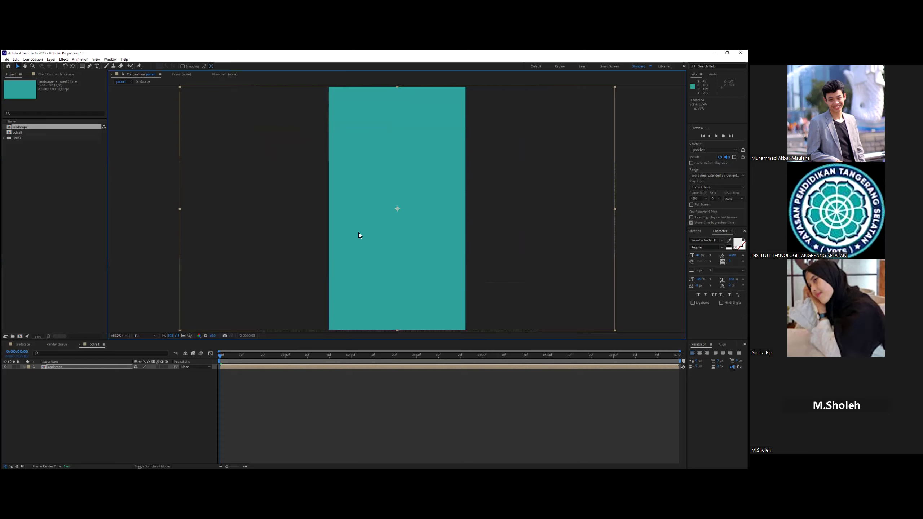
- Shrink the greeting text in the landscape composition so the whole line fits within the portrait frame's width
{"action": "left_click_drag", "start_coordinate": [222, 355], "coordinate": [398, 362]}
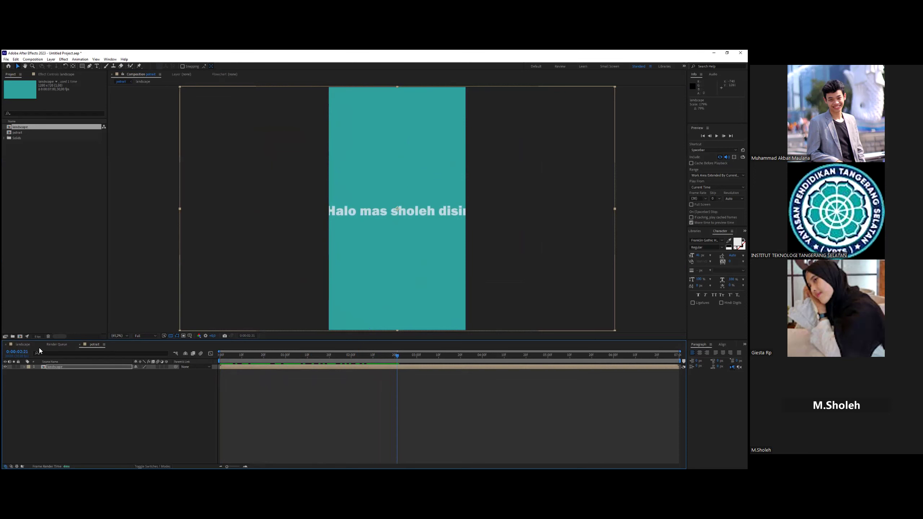
{"action": "left_click", "coordinate": [29, 345]}
{"action": "left_click", "coordinate": [427, 212]}
{"action": "left_click", "coordinate": [463, 215]}
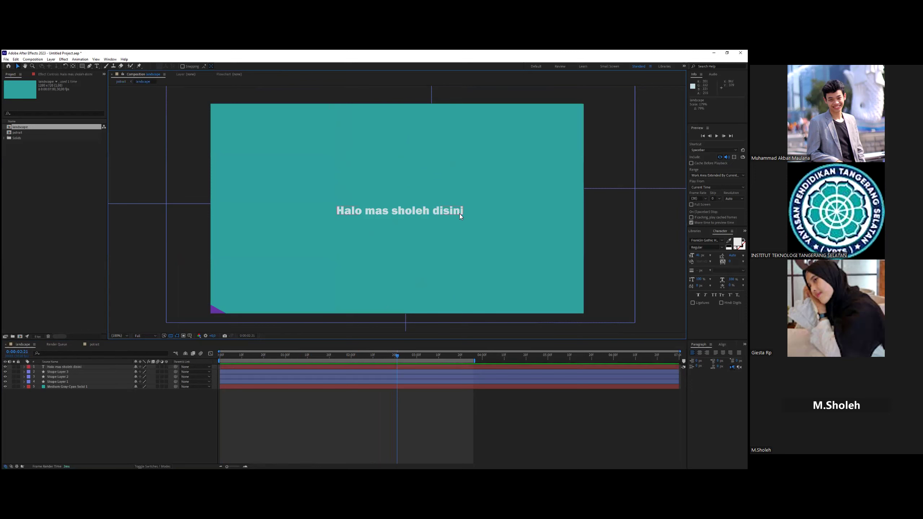
{"action": "left_click", "coordinate": [461, 213]}
{"action": "left_click_drag", "start_coordinate": [458, 213], "coordinate": [454, 213]}
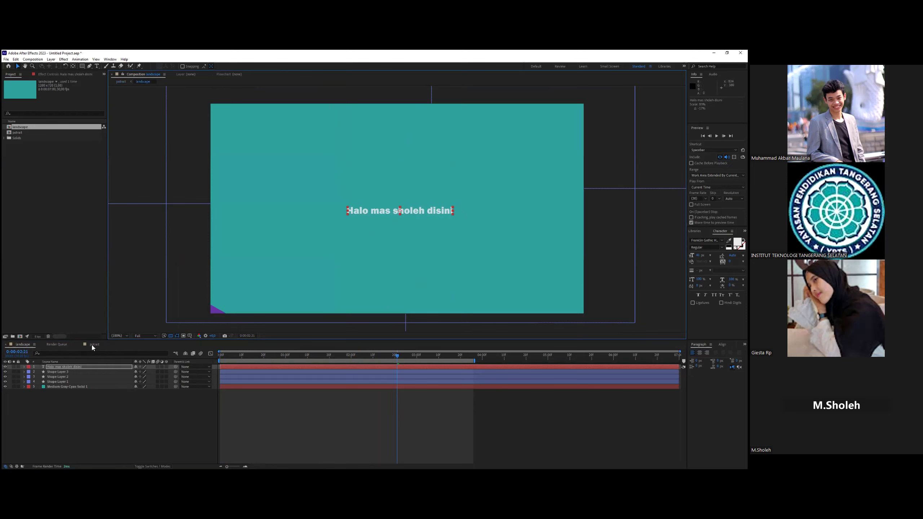
{"action": "left_click", "coordinate": [92, 345]}
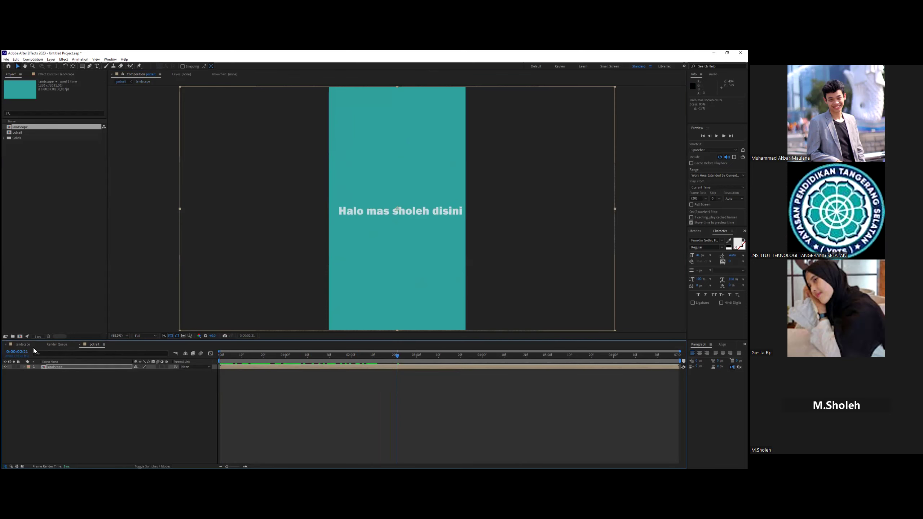
- Break the landscape composition's greeting onto a second line before "disini", centre-align it and reposition it in the middle of the frame
{"action": "left_click", "coordinate": [26, 345]}
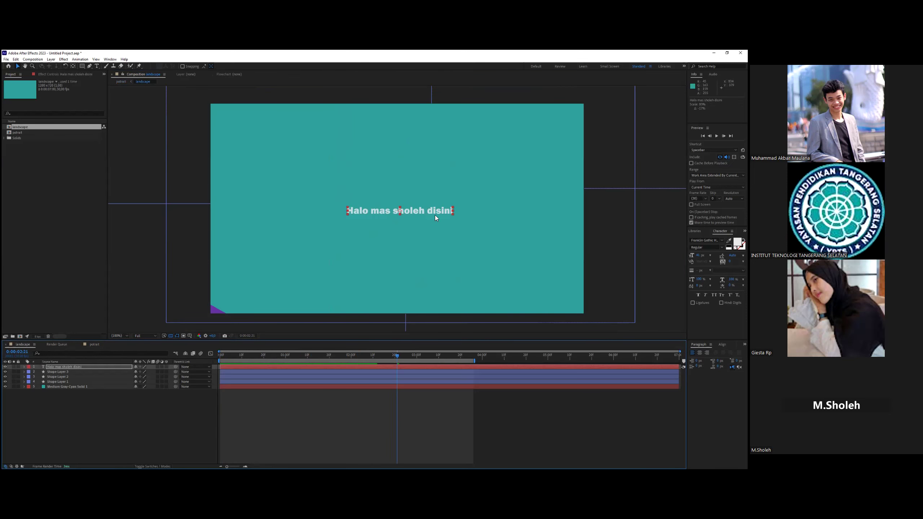
{"action": "double_click", "coordinate": [399, 213]}
{"action": "left_click", "coordinate": [392, 214]}
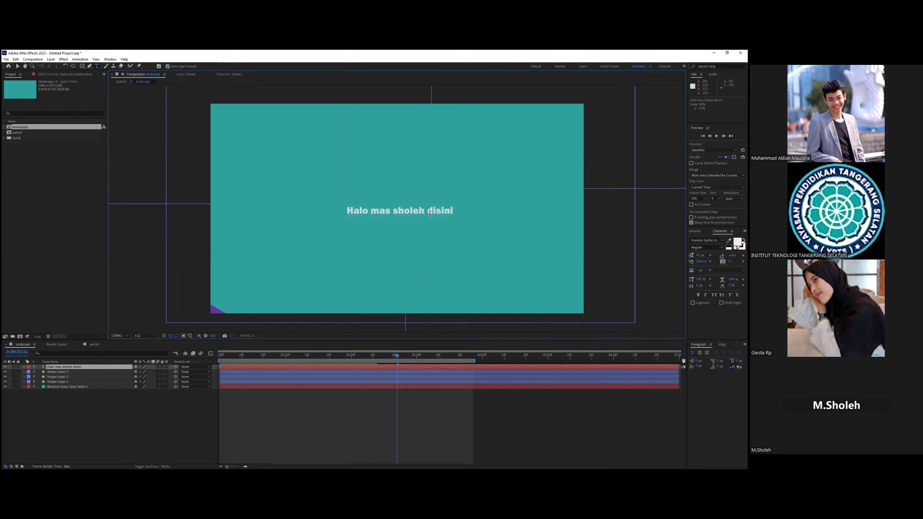
{"action": "key", "text": "Return"}
{"action": "key", "text": "ctrl+a"}
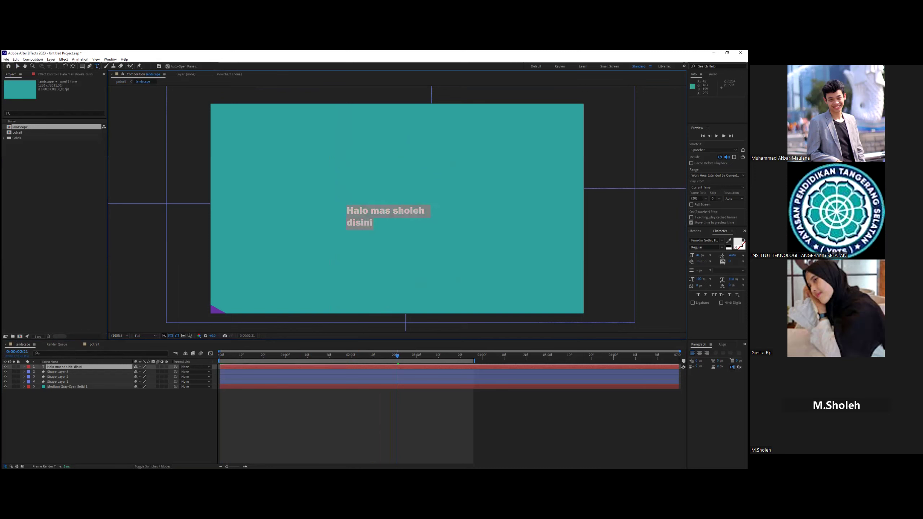
{"action": "left_click", "coordinate": [699, 353]}
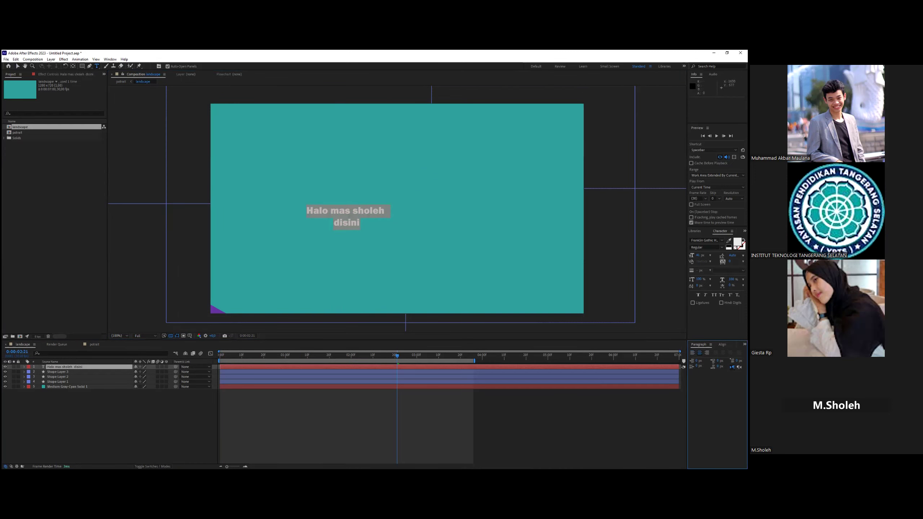
{"action": "key", "text": "Escape"}
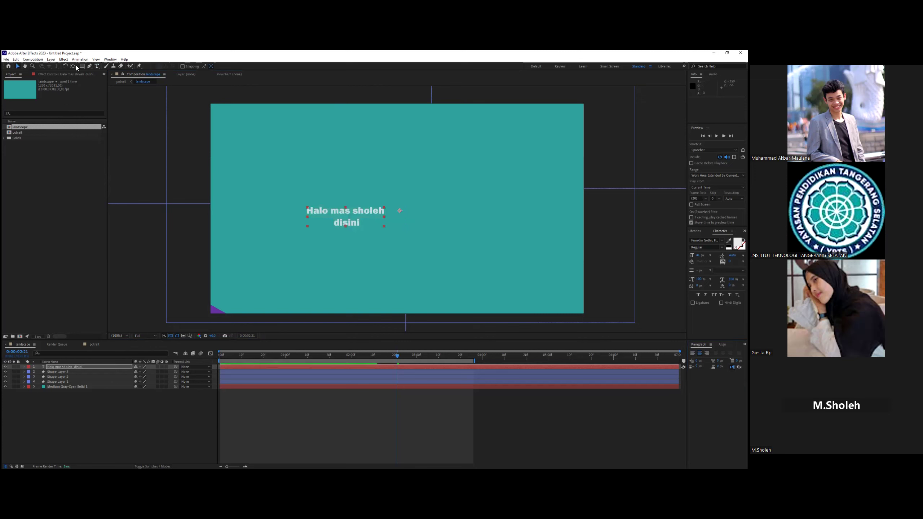
{"action": "mouse_move", "coordinate": [358, 215]}
{"action": "left_mouse_down"}
{"action": "mouse_move", "coordinate": [344, 217]}
{"action": "mouse_move", "coordinate": [428, 201]}
{"action": "left_mouse_up"}
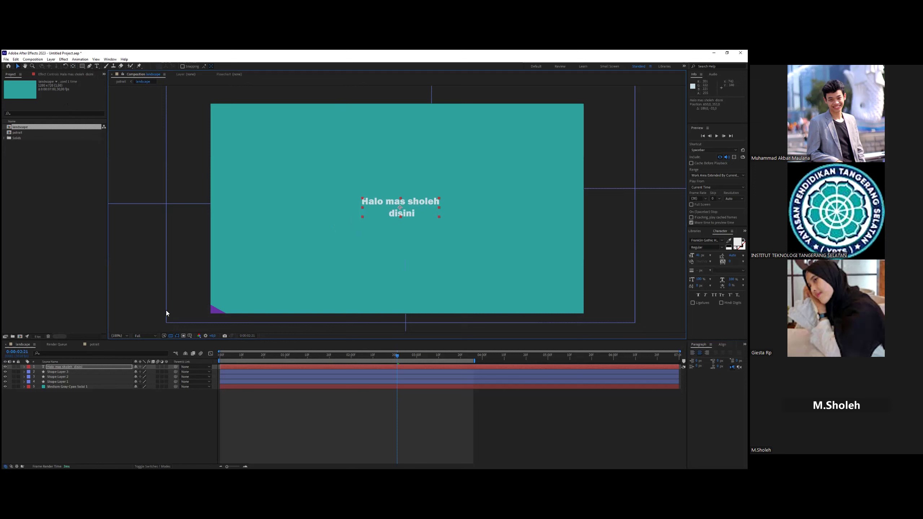
- Shorten the portrait composition's work area to end at about 3 seconds and preview the animation
{"action": "left_click", "coordinate": [95, 345]}
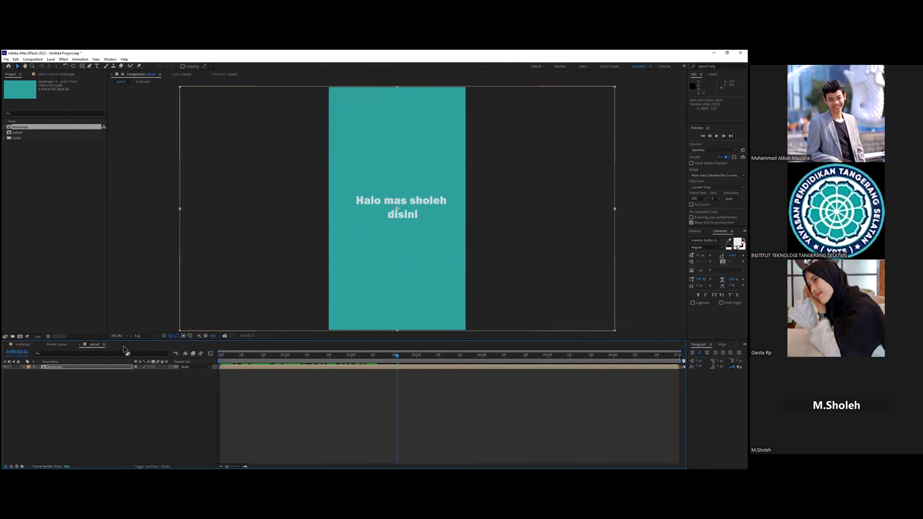
{"action": "left_click_drag", "start_coordinate": [243, 358], "coordinate": [212, 357]}
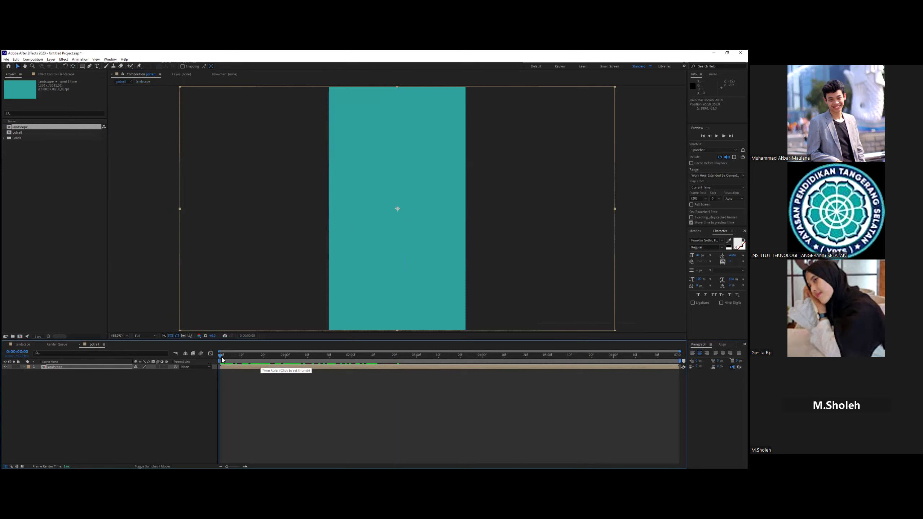
{"action": "left_click_drag", "start_coordinate": [242, 357], "coordinate": [399, 359]}
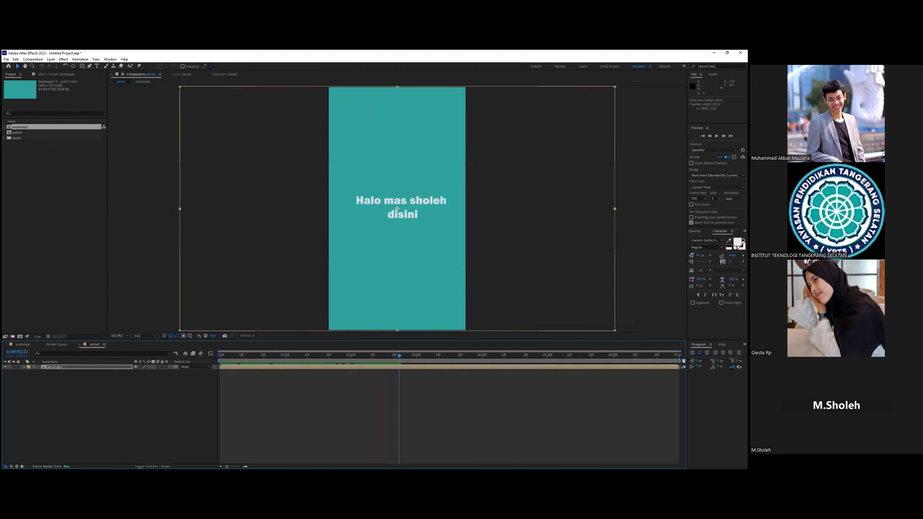
{"action": "left_click_drag", "start_coordinate": [680, 362], "coordinate": [419, 363]}
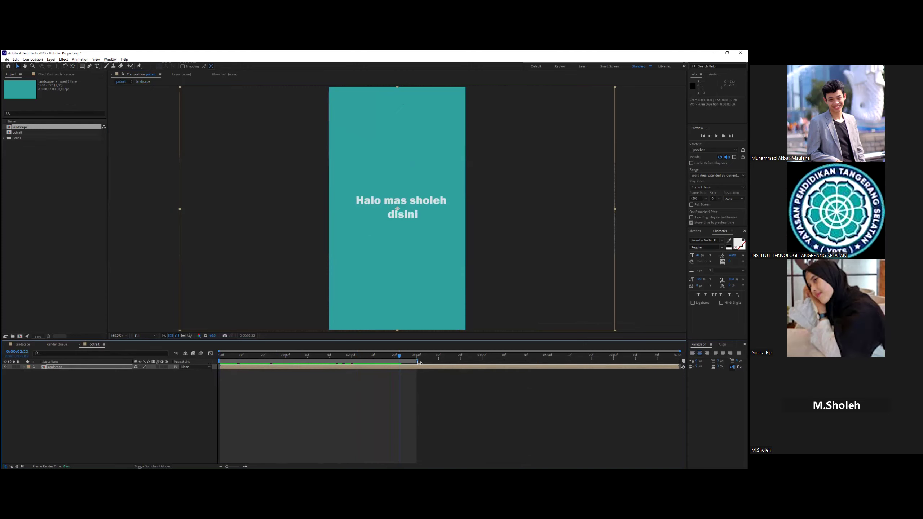
{"action": "key", "text": "space"}
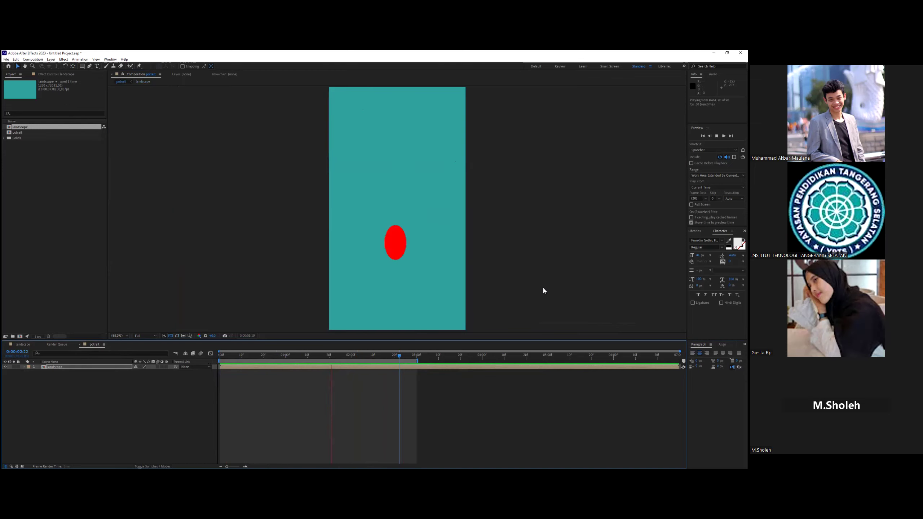
{"action": "key", "text": "space"}
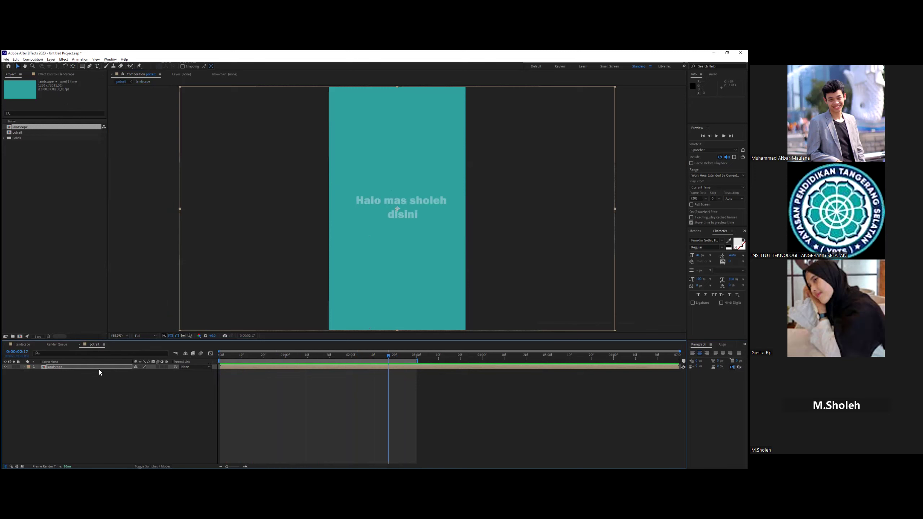
- Preview the landscape composition's animation from 0:00:00:00
{"action": "left_click", "coordinate": [31, 346]}
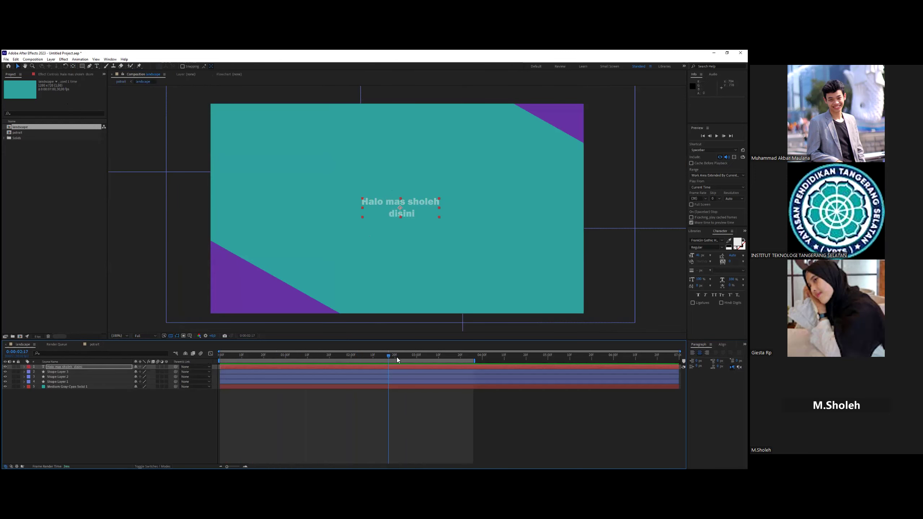
{"action": "left_click_drag", "start_coordinate": [397, 360], "coordinate": [216, 373]}
{"action": "key", "text": "space"}
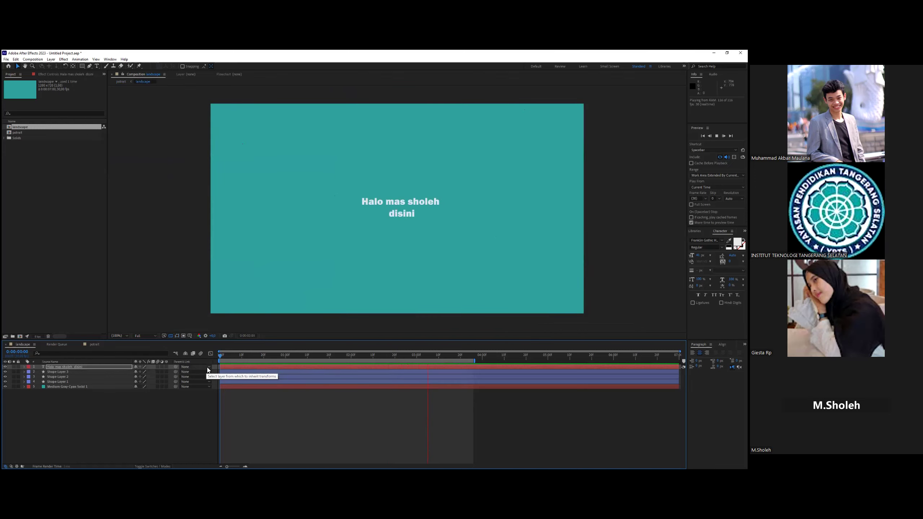
{"action": "key", "text": "space"}
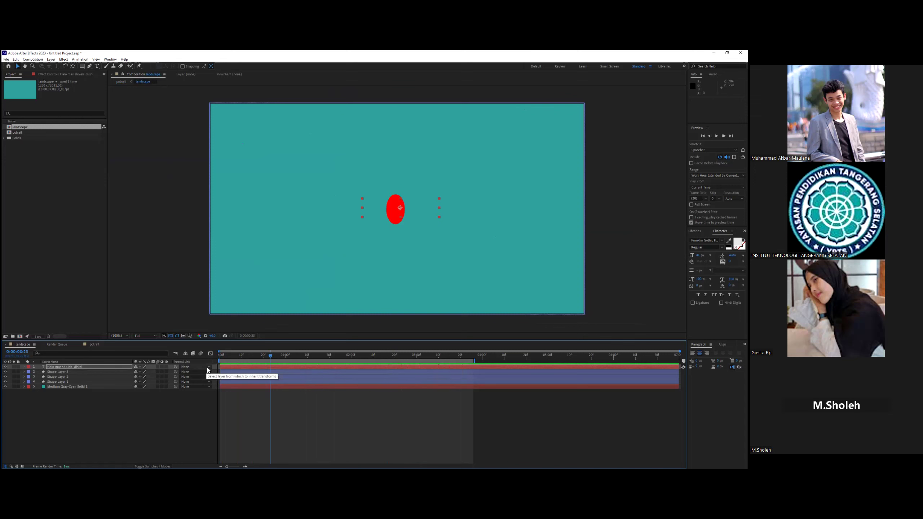
- Add the portrait composition to the render queue
{"action": "left_click", "coordinate": [93, 345]}
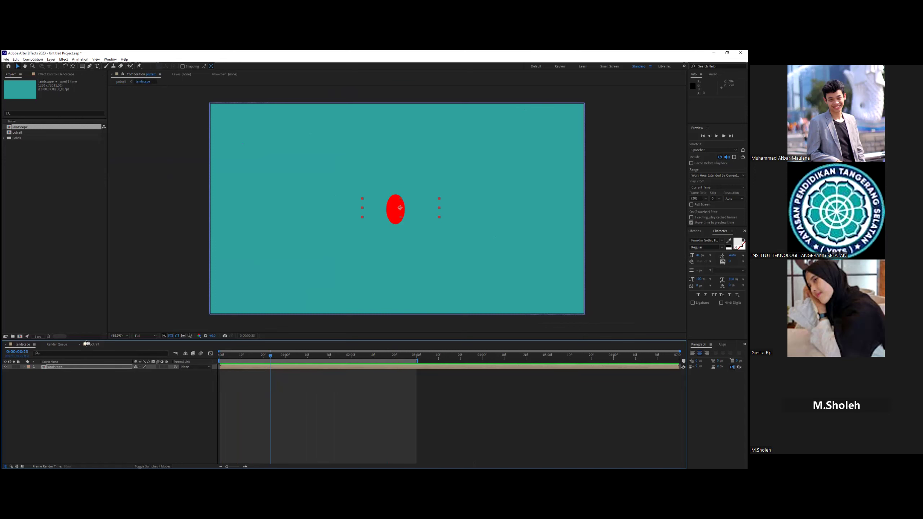
{"action": "left_click", "coordinate": [31, 60]}
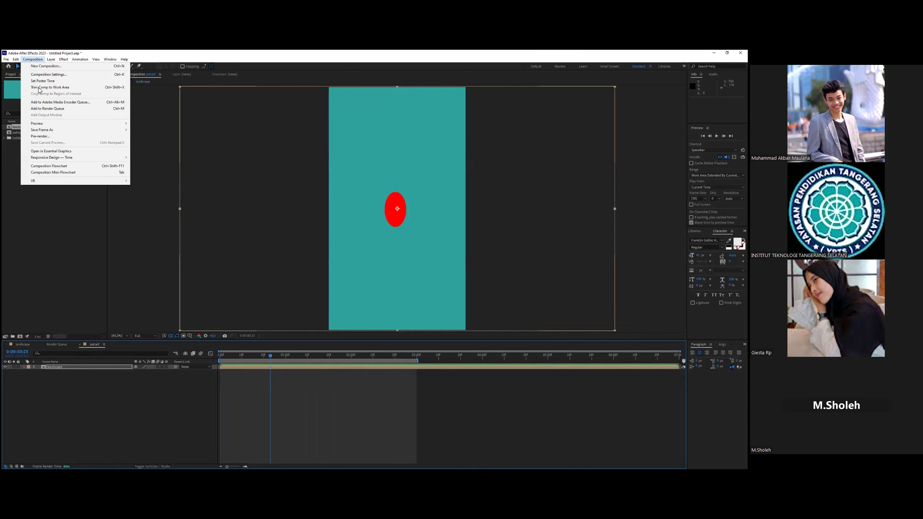
{"action": "left_click", "coordinate": [72, 110]}
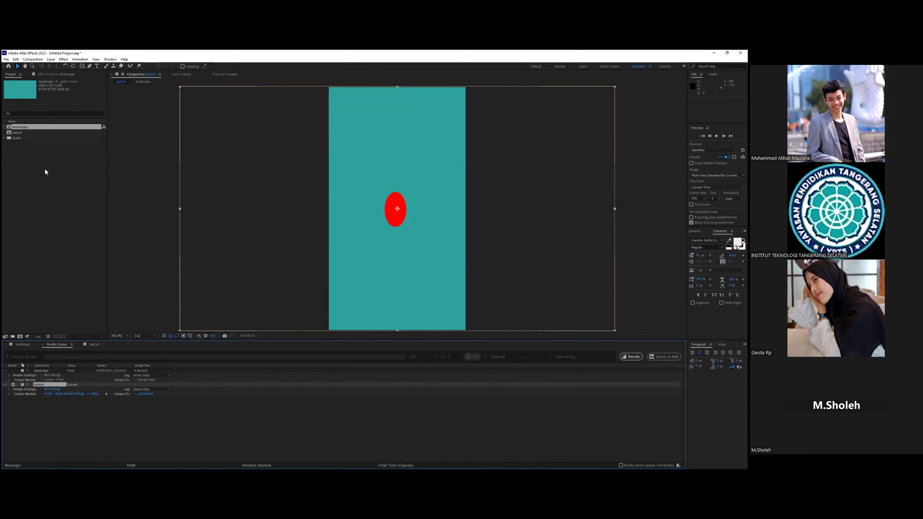
{"action": "left_click", "coordinate": [89, 345]}
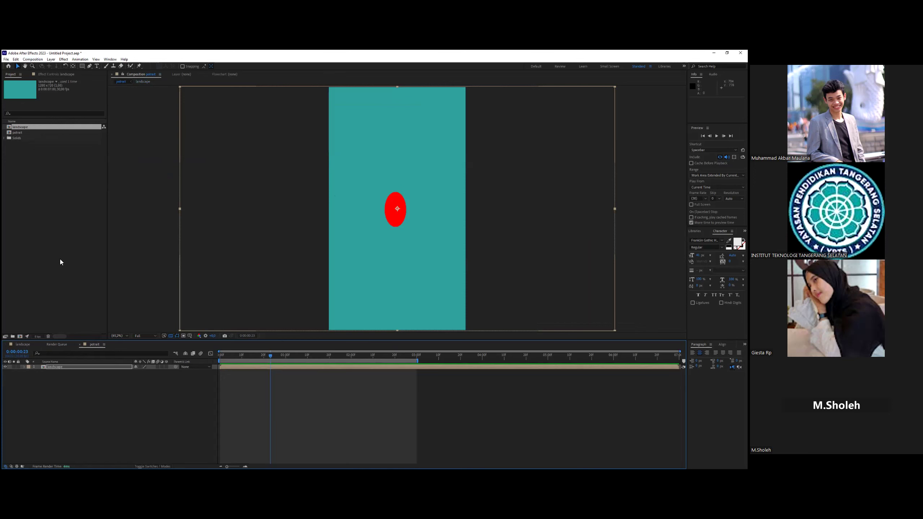
{"action": "left_click", "coordinate": [15, 133]}
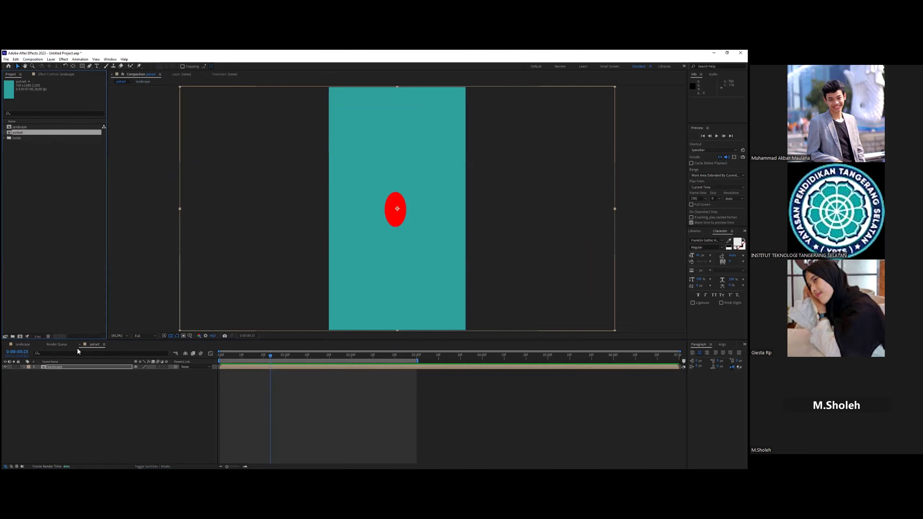
{"action": "left_click", "coordinate": [56, 345]}
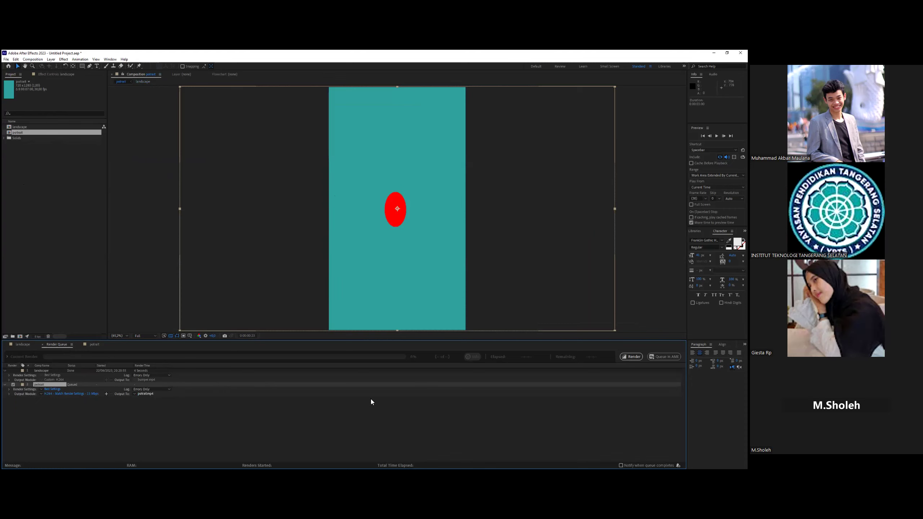
- Set the portrait output to an H.264 file named potrait in the desktop's New folder and render it
{"action": "left_click", "coordinate": [148, 395]}
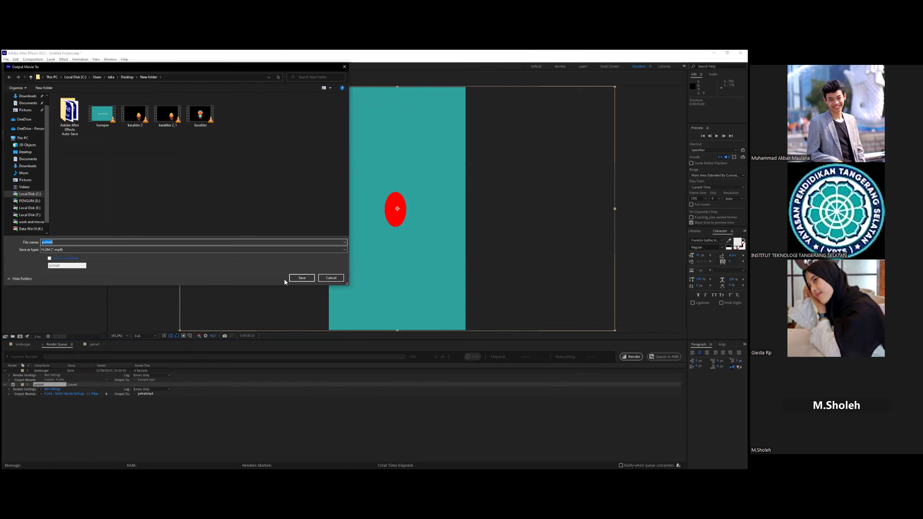
{"action": "left_click", "coordinate": [303, 279]}
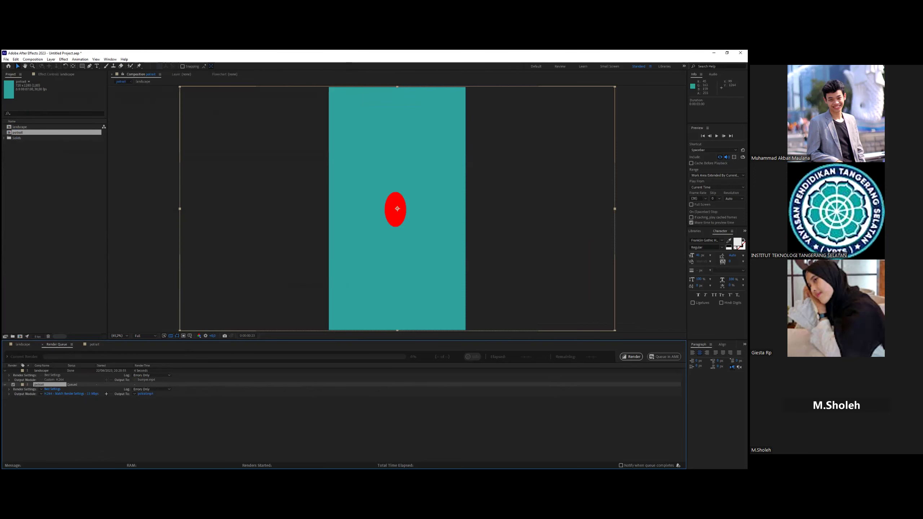
{"action": "left_click", "coordinate": [631, 357]}
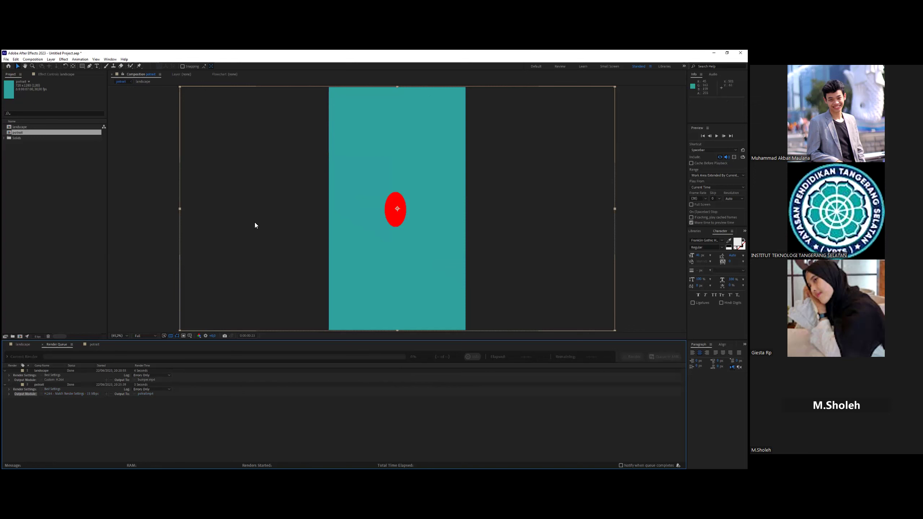
- Switch to File Explorer and play the rendered potrait and bumper videos in VLC media player
{"action": "key", "text": "alt+Tab"}
{"action": "double_click", "coordinate": [185, 275]}
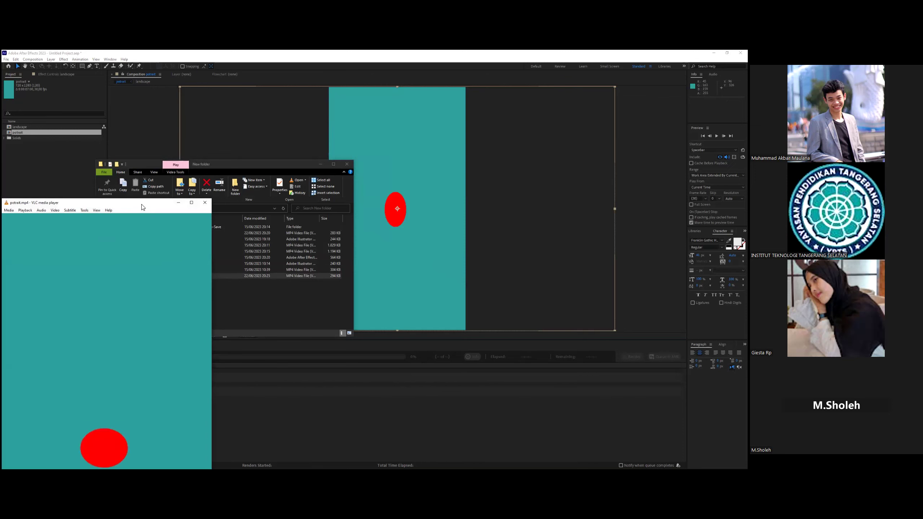
{"action": "left_click_drag", "start_coordinate": [142, 208], "coordinate": [635, 77]}
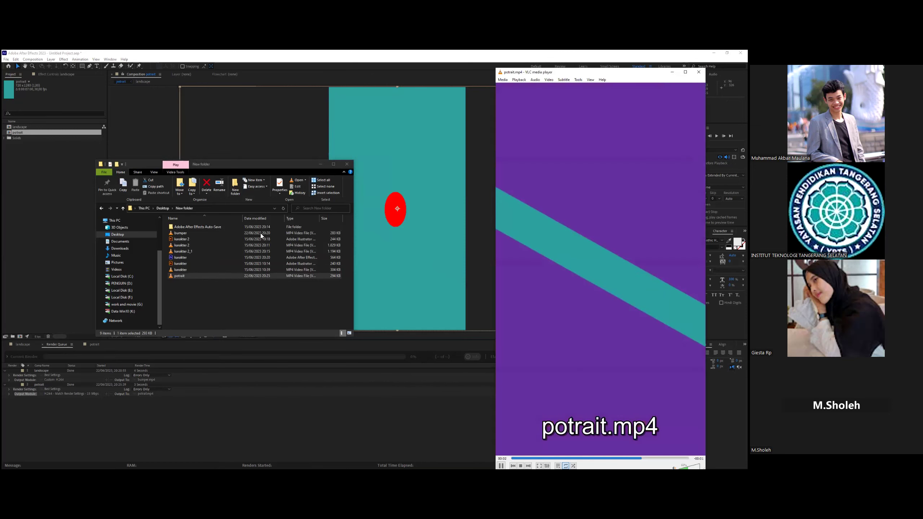
{"action": "right_click", "coordinate": [182, 234]}
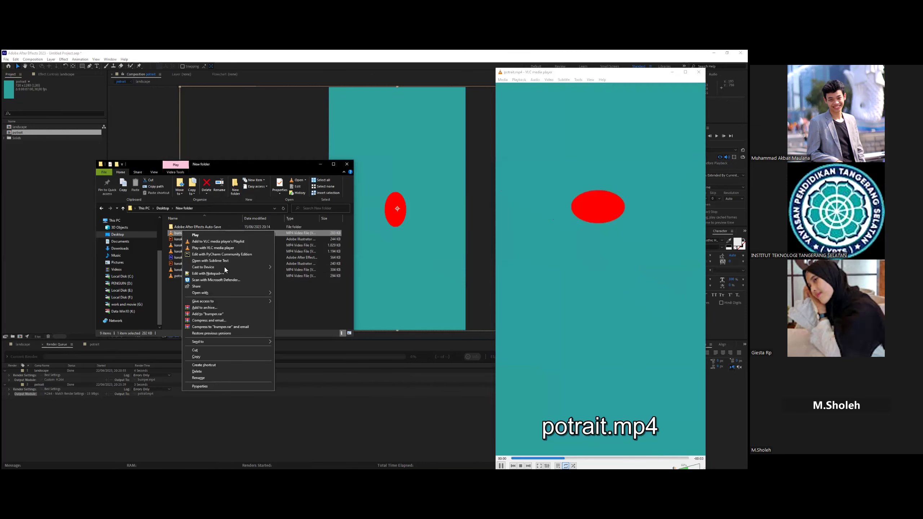
{"action": "left_click", "coordinate": [225, 249]}
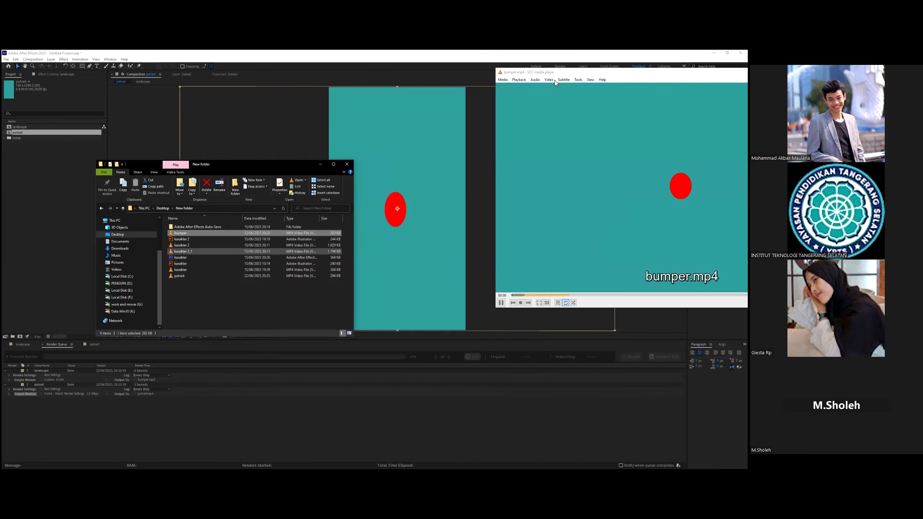